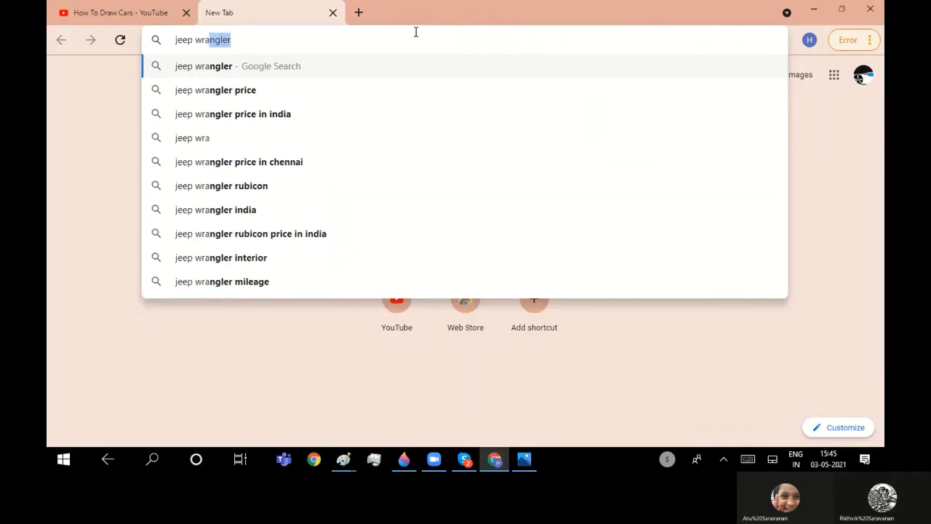
# Search images for 'jeep wrangler side view', copy the silver jeep photo, and return to Paint 3D.
pyautogui.write('angler sid')
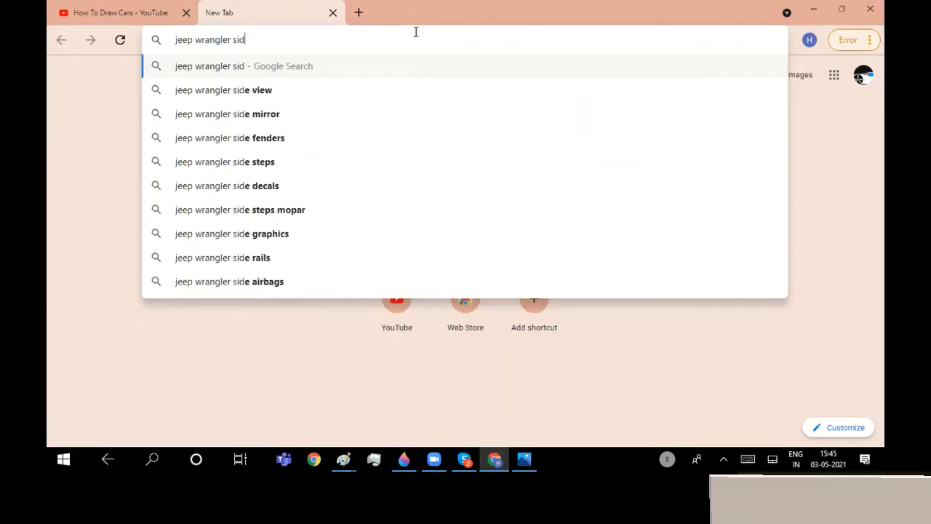
pyautogui.write('e')
pyautogui.press('Return')
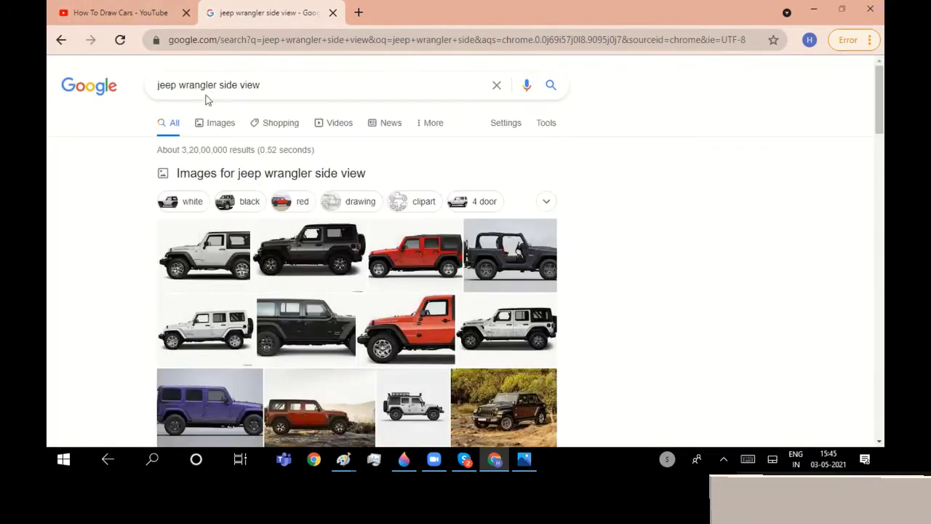
pyautogui.click(218, 123)
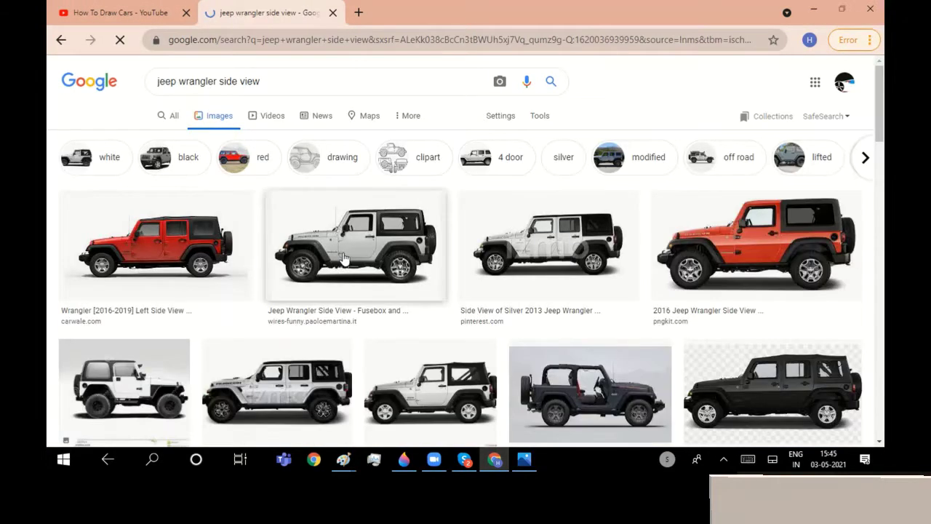
pyautogui.click(357, 256)
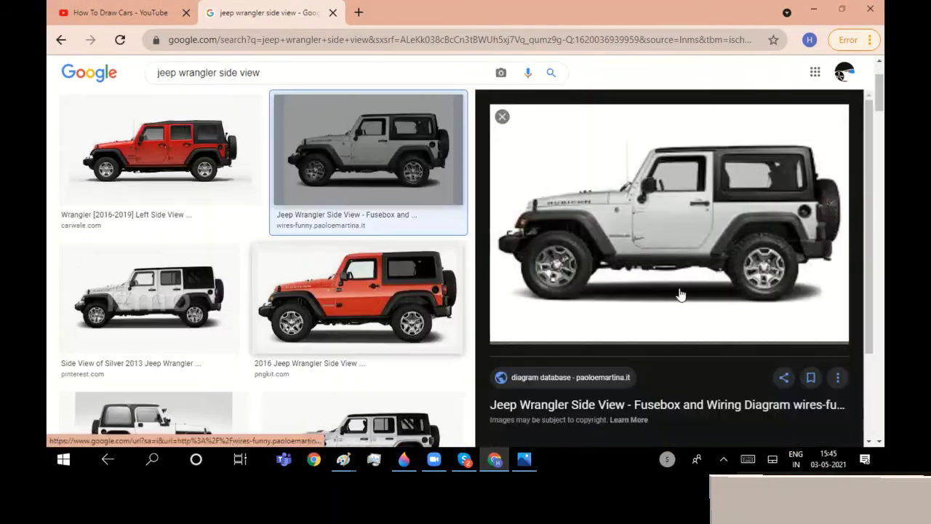
pyautogui.rightClick(684, 243)
pyautogui.click(727, 386)
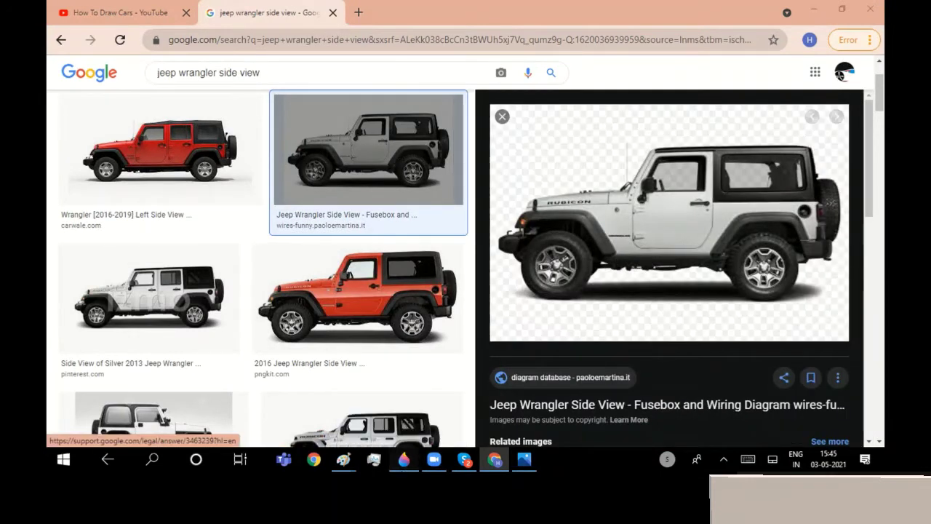
pyautogui.click(403, 459)
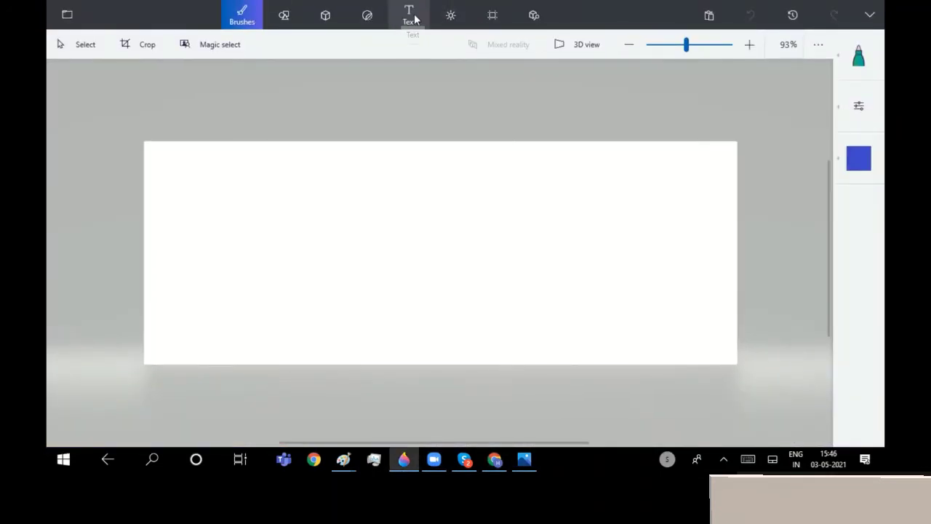
# Paste the jeep photo and stretch it to fill the canvas width and height.
pyautogui.hotkey('ctrl', 'v')
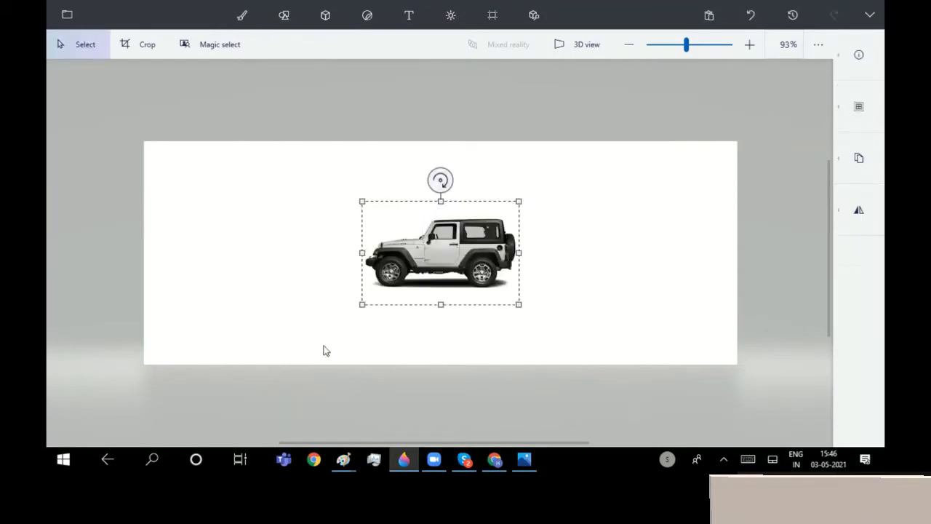
pyautogui.moveTo(364, 303); pyautogui.dragTo(144, 358)
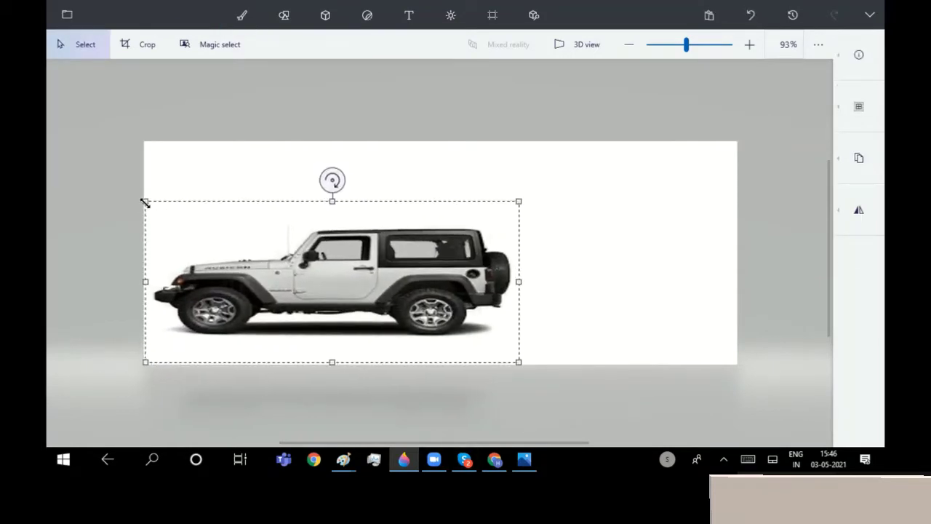
pyautogui.moveTo(144, 201); pyautogui.dragTo(142, 141)
pyautogui.moveTo(518, 251); pyautogui.dragTo(760, 275)
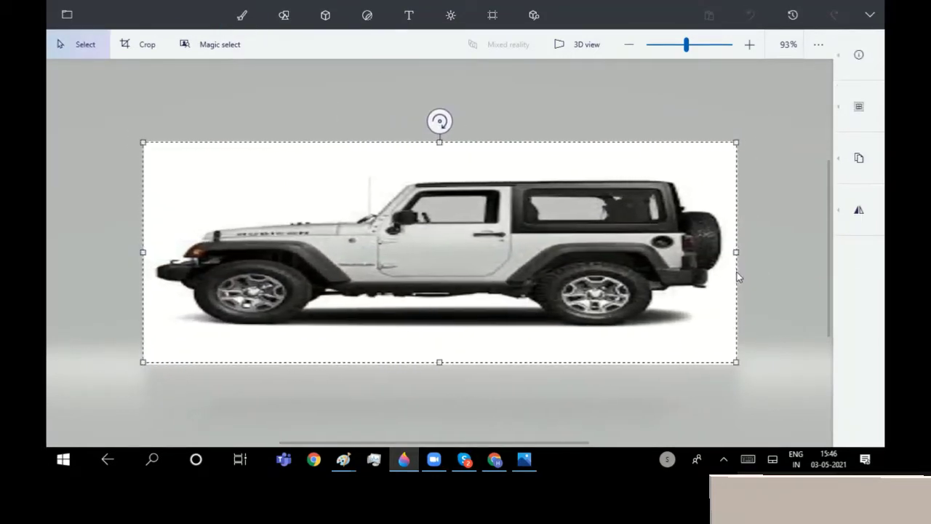
pyautogui.click(460, 409)
# Make the canvas taller around the jeep and bring up the 3D library.
pyautogui.click(485, 18)
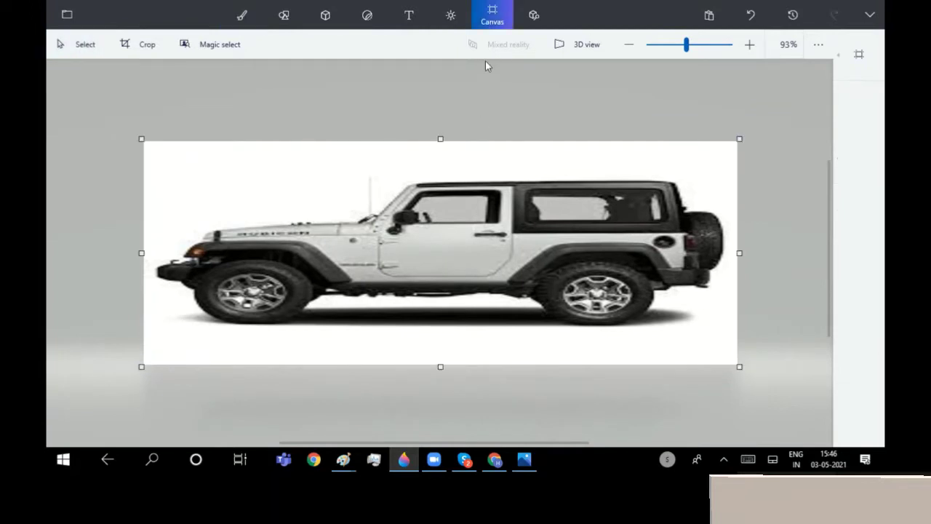
pyautogui.moveTo(441, 141); pyautogui.dragTo(447, 56)
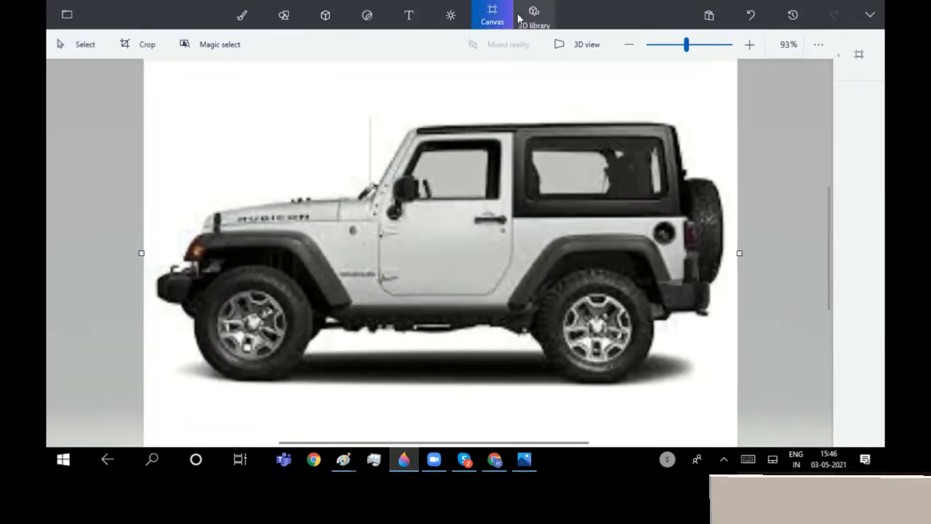
pyautogui.click(535, 15)
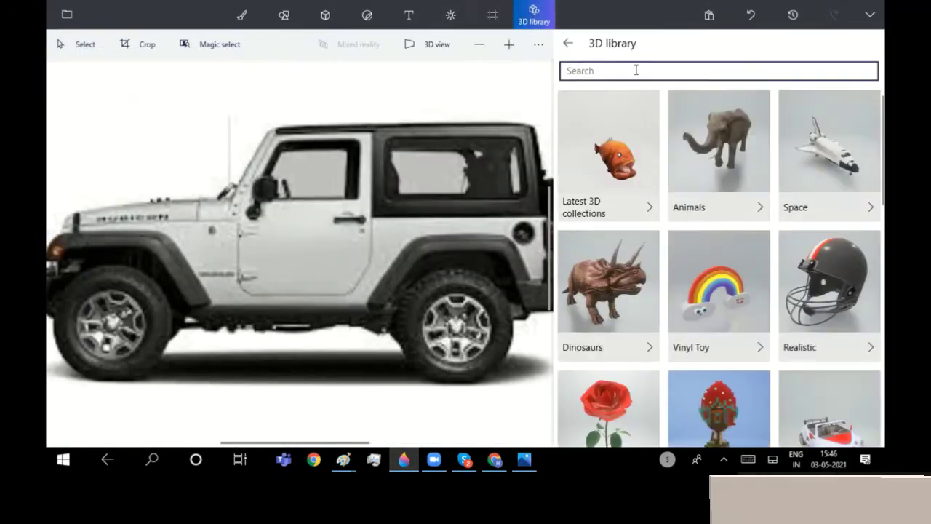
# Insert the Straightline Wheel model from a 'wheels' search, face-on over the front wheel.
pyautogui.click(636, 70)
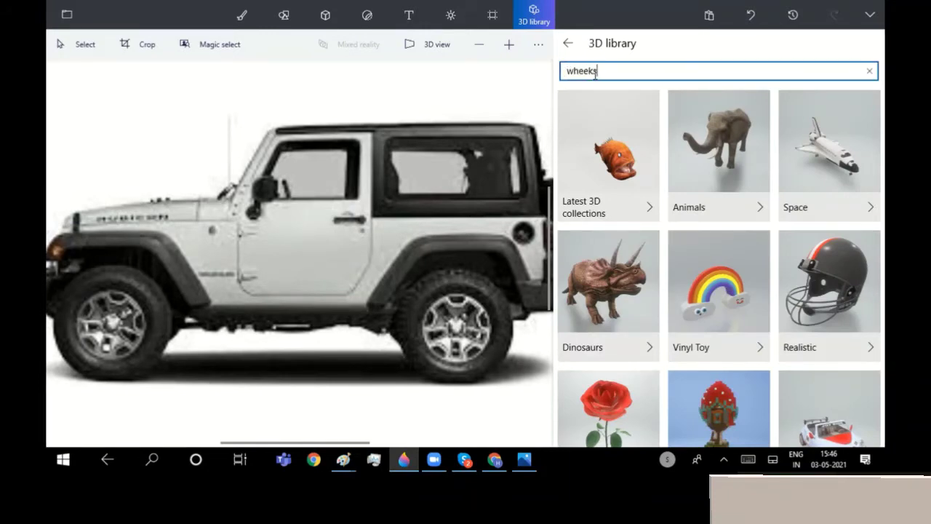
pyautogui.write('s')
pyautogui.press('Return')
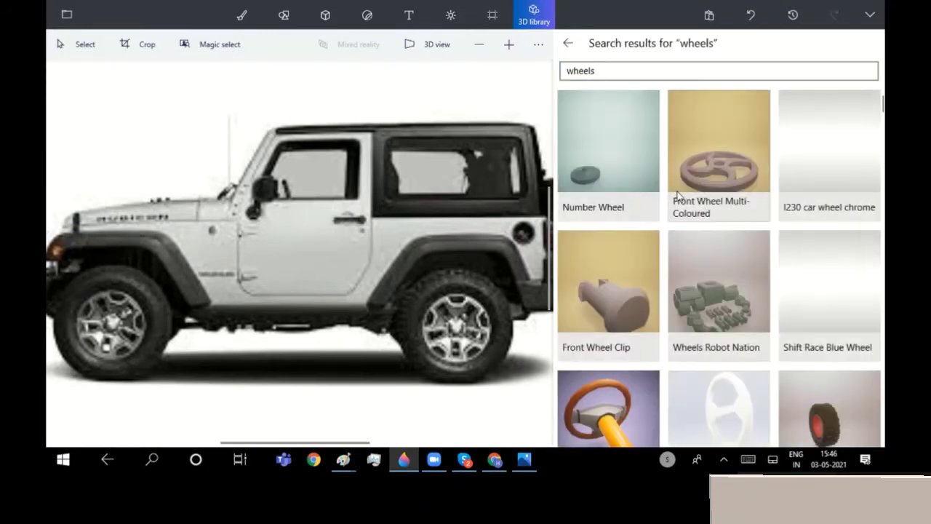
pyautogui.scroll(-5, 761, 204)
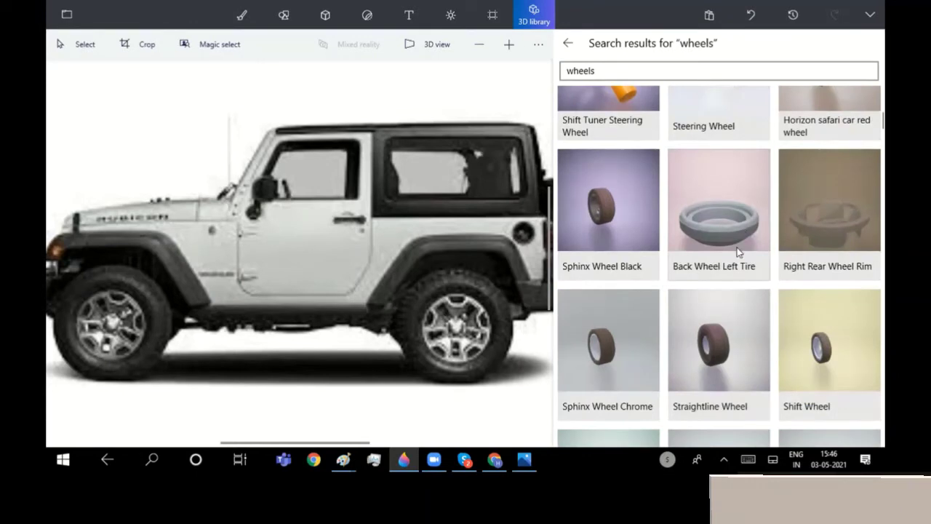
pyautogui.click(707, 353)
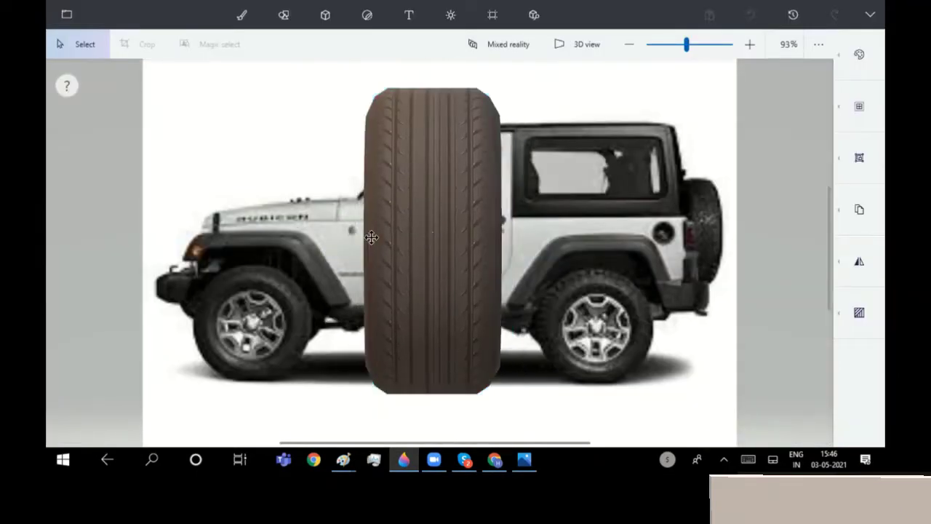
pyautogui.moveTo(433, 431); pyautogui.dragTo(510, 431)
pyautogui.moveTo(490, 374)
pyautogui.mouseDown()
pyautogui.moveTo(352, 220)
pyautogui.moveTo(253, 327)
pyautogui.mouseUp()
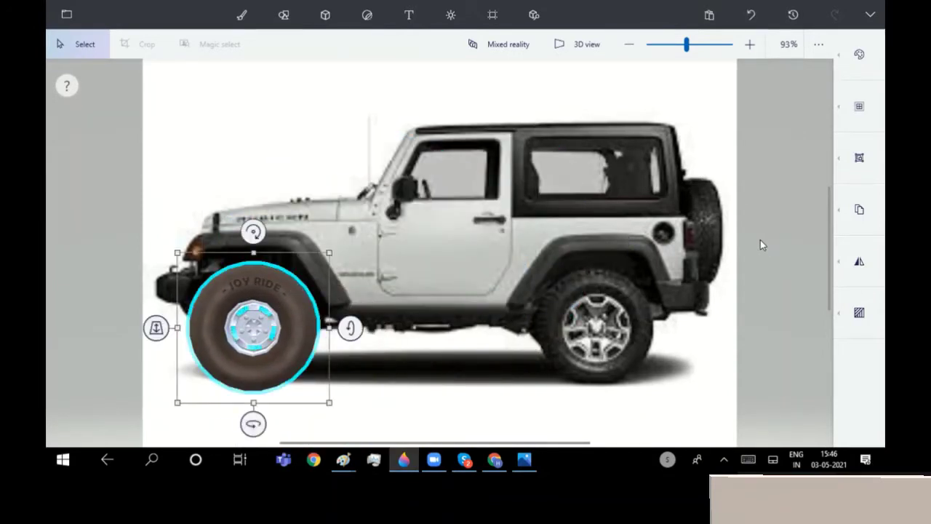
# Paste a second tire, shrink it, turn it face-on, and place it over the rear wheel.
pyautogui.hotkey('ctrl', 'v')
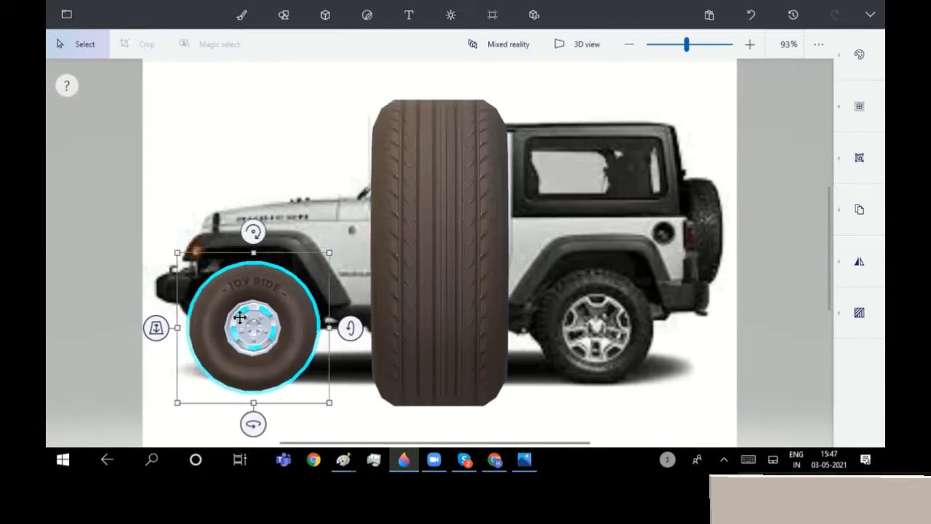
pyautogui.moveTo(519, 83); pyautogui.dragTo(397, 266)
pyautogui.moveTo(375, 375); pyautogui.dragTo(365, 284)
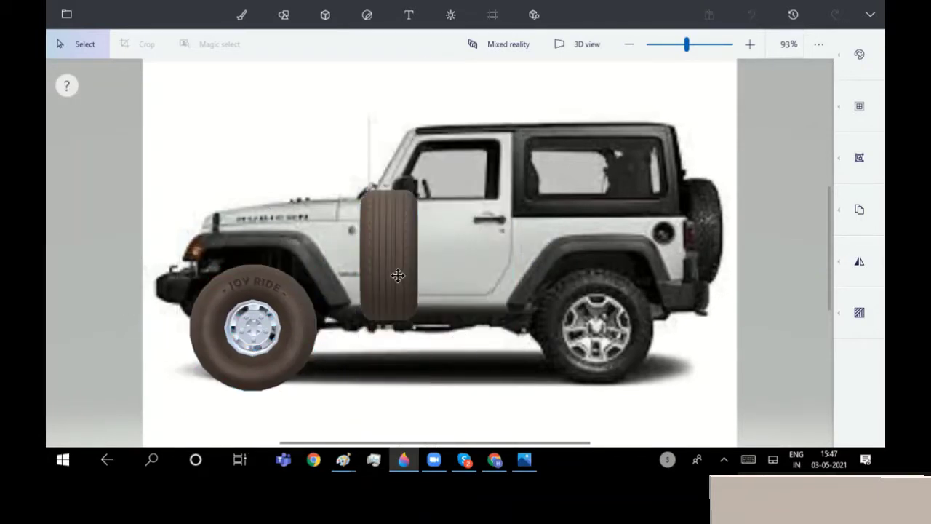
pyautogui.moveTo(389, 353); pyautogui.dragTo(491, 356)
pyautogui.moveTo(458, 314); pyautogui.dragTo(663, 392)
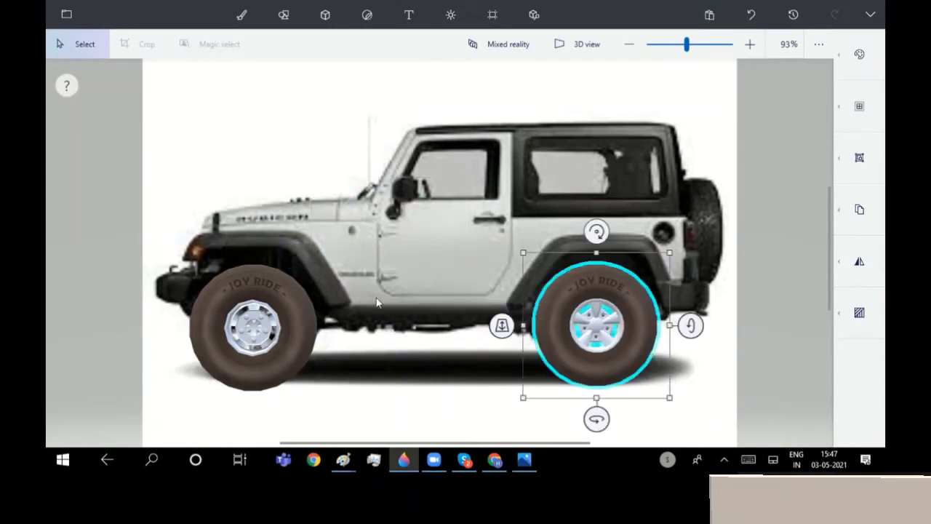
# Spin the front tire 180 degrees and deselect it.
pyautogui.click(246, 329)
pyautogui.moveTo(253, 424); pyautogui.dragTo(378, 416)
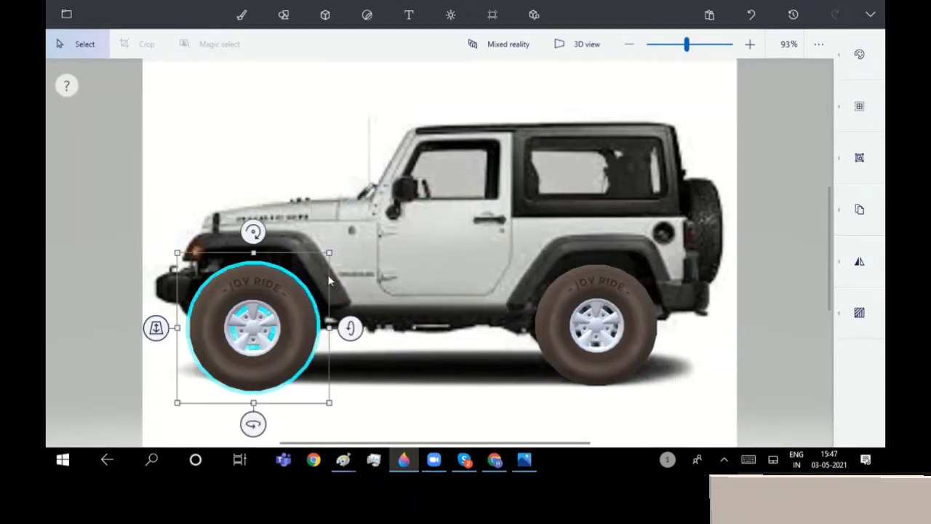
pyautogui.click(281, 327)
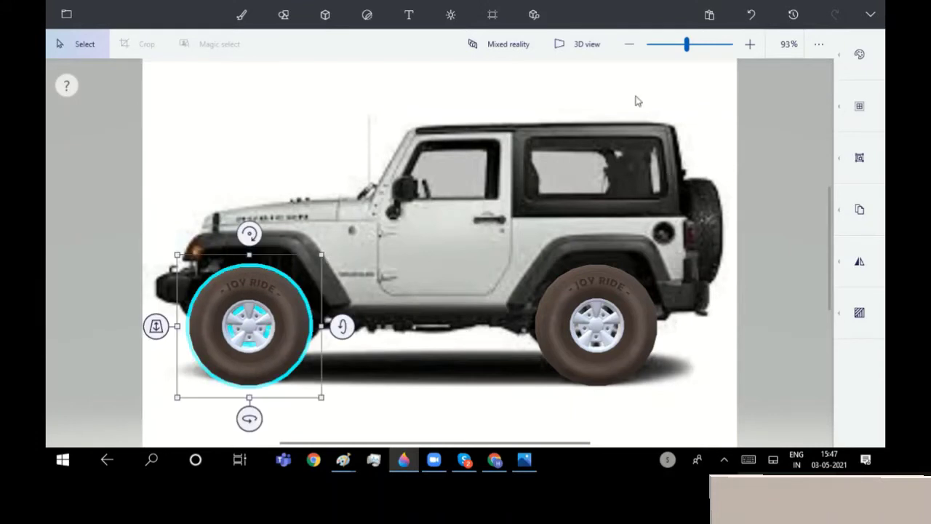
pyautogui.click(492, 15)
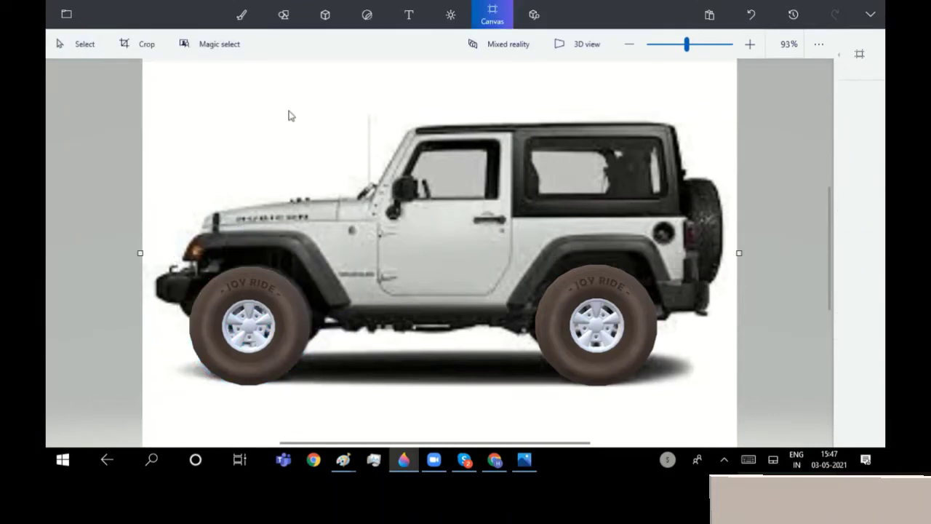
# Set the 3D shape colour to white, undoing the stray 3D box.
pyautogui.click(326, 11)
pyautogui.click(859, 107)
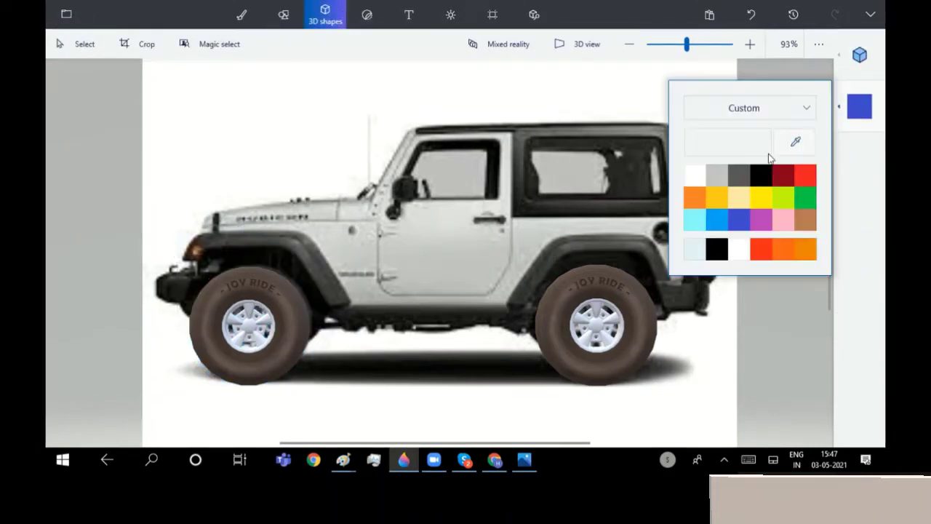
pyautogui.click(690, 183)
pyautogui.click(771, 267)
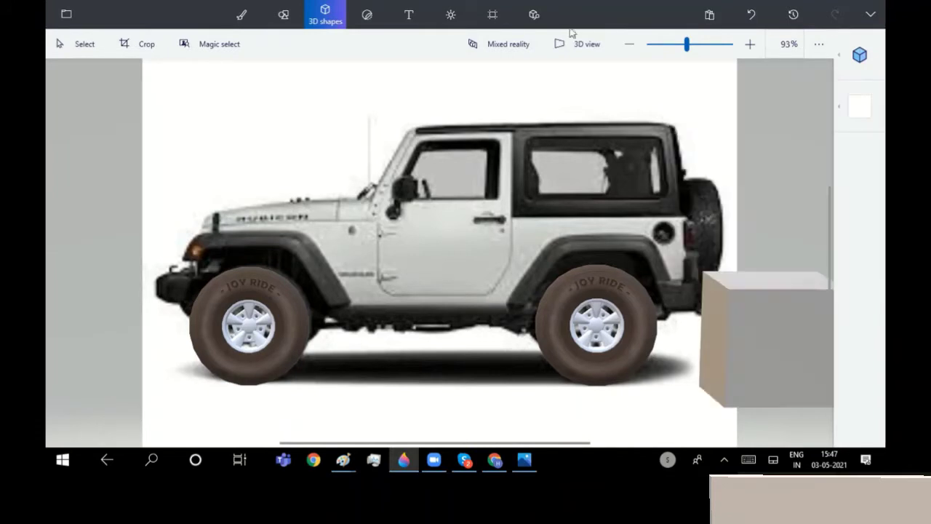
pyautogui.hotkey('ctrl', 'z')
# Trace a closed 3D doodle outline around the jeep's body, from the roof corner back to start.
pyautogui.click(860, 56)
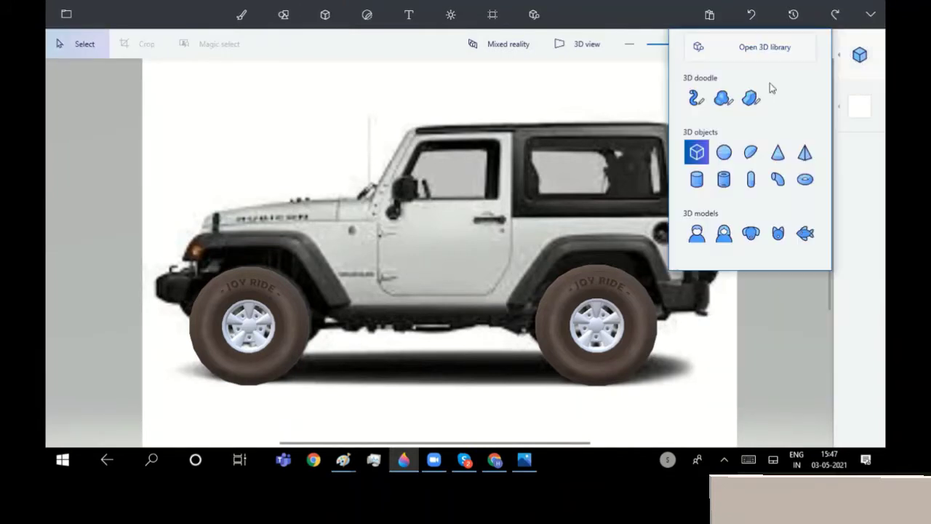
pyautogui.click(549, 221)
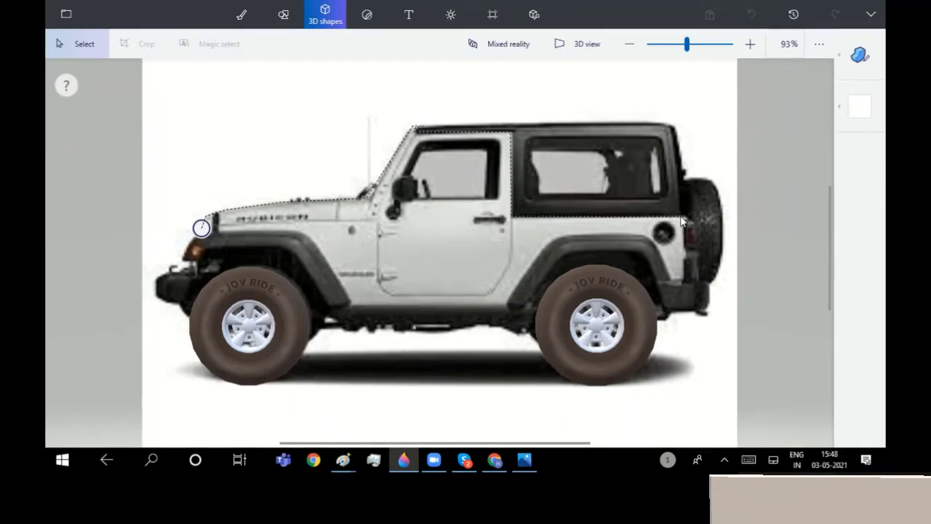
pyautogui.moveTo(693, 216)
pyautogui.mouseDown()
pyautogui.moveTo(703, 277)
pyautogui.moveTo(693, 309)
pyautogui.mouseUp()
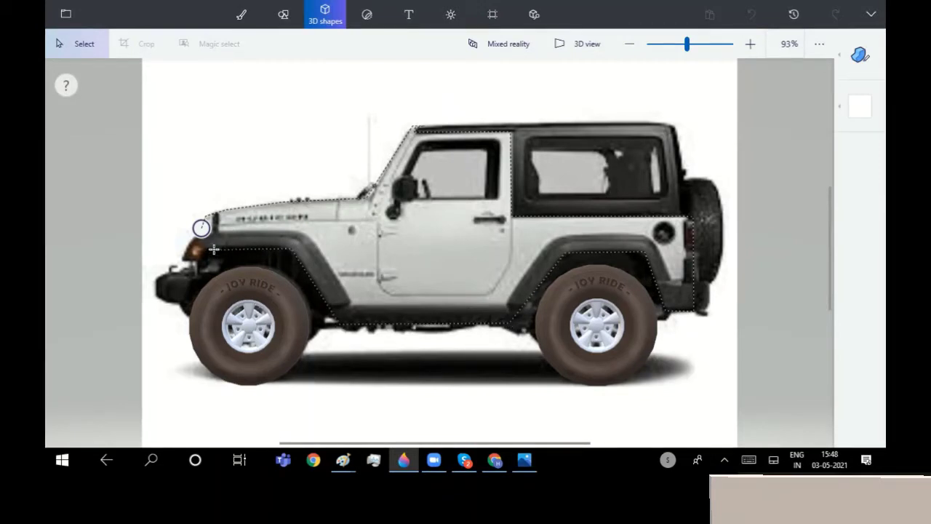
pyautogui.click(201, 228)
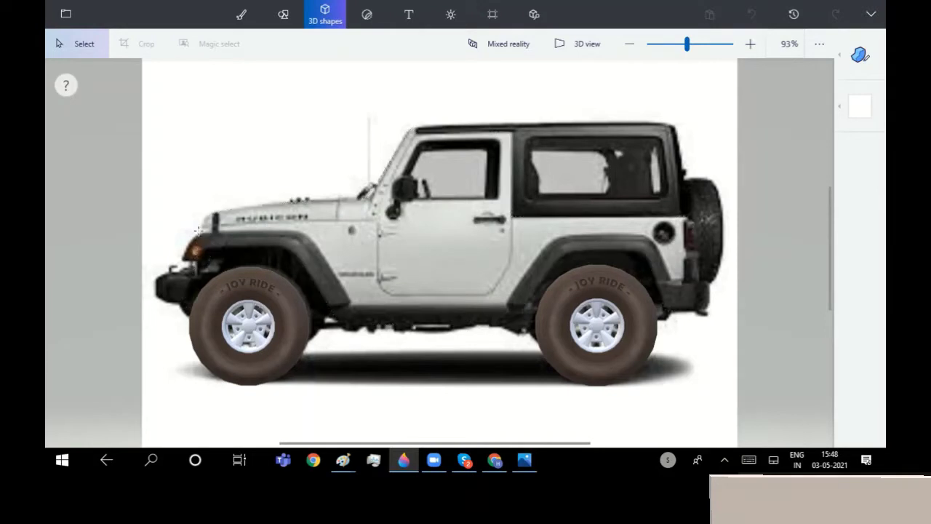
# Reselect the grey body doodle and shift both tires under the grey panel.
pyautogui.click(747, 139)
pyautogui.moveTo(132, 77); pyautogui.dragTo(683, 346)
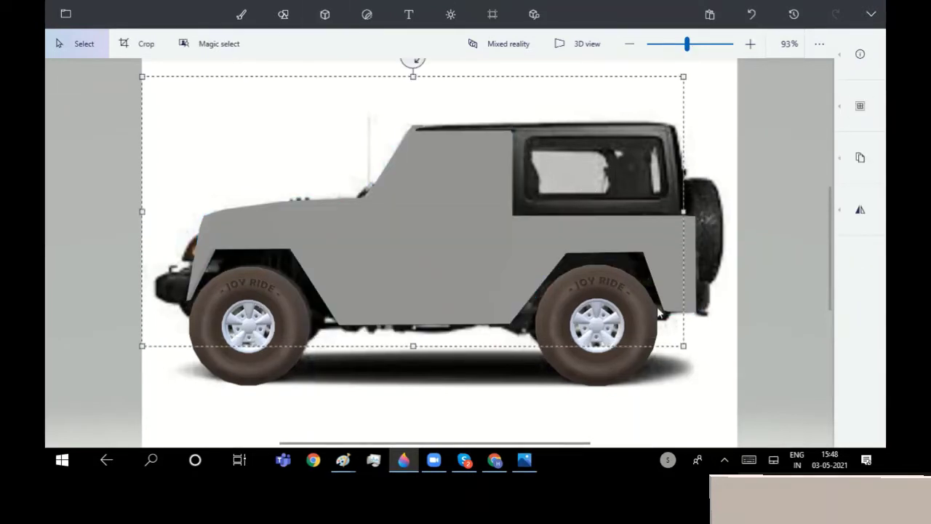
pyautogui.moveTo(139, 77); pyautogui.dragTo(700, 406)
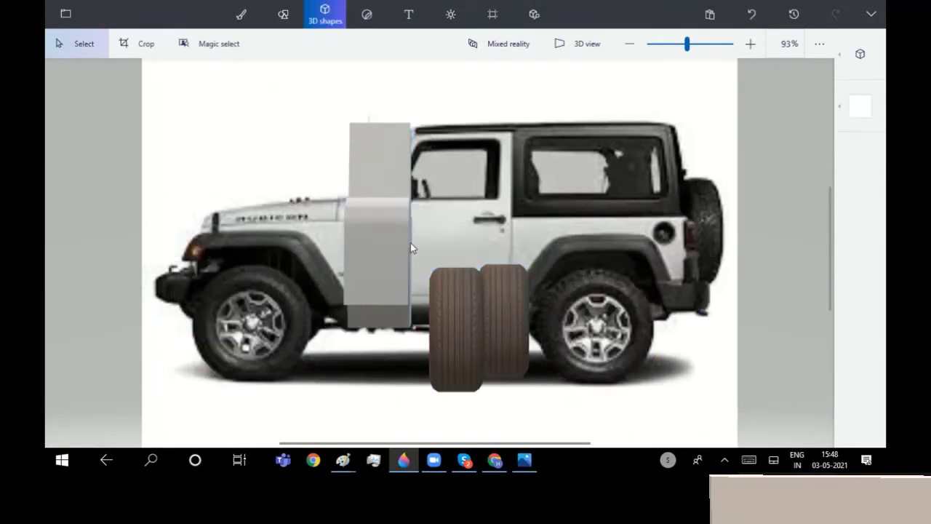
pyautogui.moveTo(431, 342); pyautogui.dragTo(383, 340)
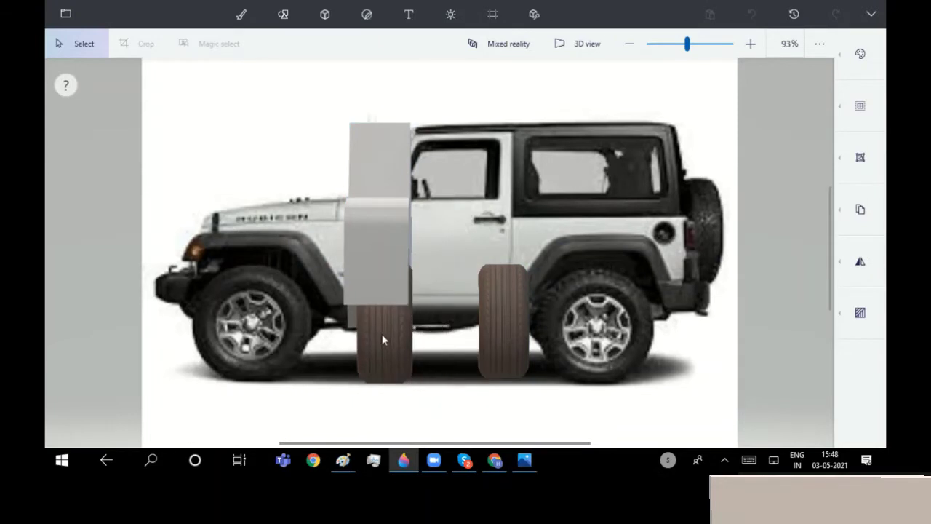
pyautogui.moveTo(503, 324); pyautogui.dragTo(396, 337)
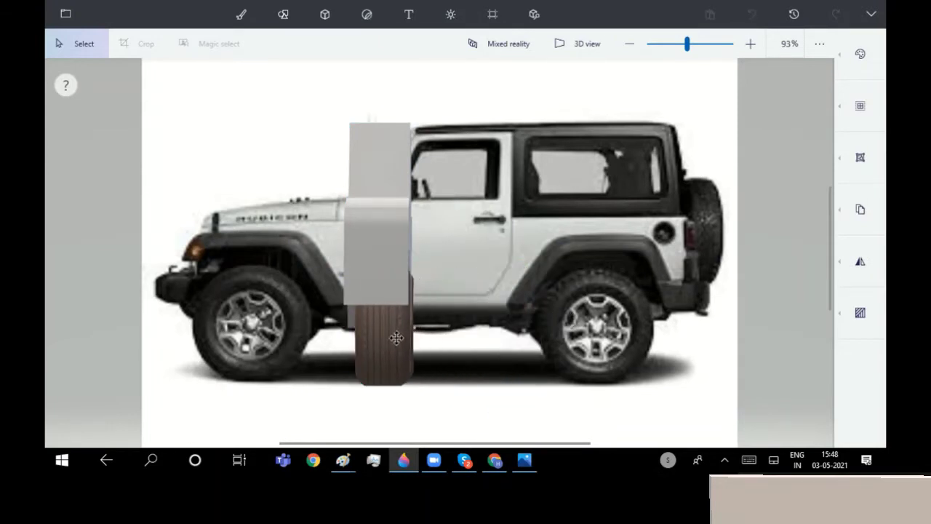
# Adjust the grey front panel's width and front side, then drag out a new 3D shape.
pyautogui.click(347, 263)
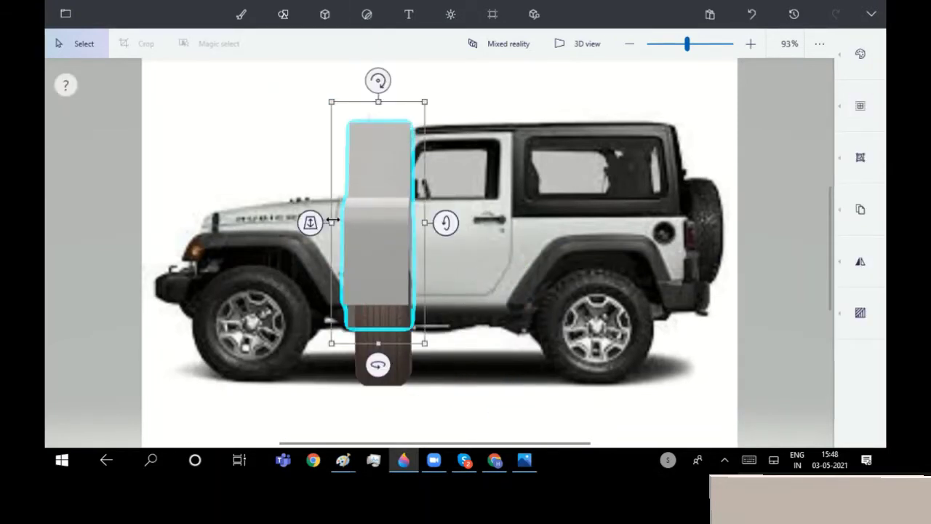
pyautogui.moveTo(332, 221); pyautogui.dragTo(285, 222)
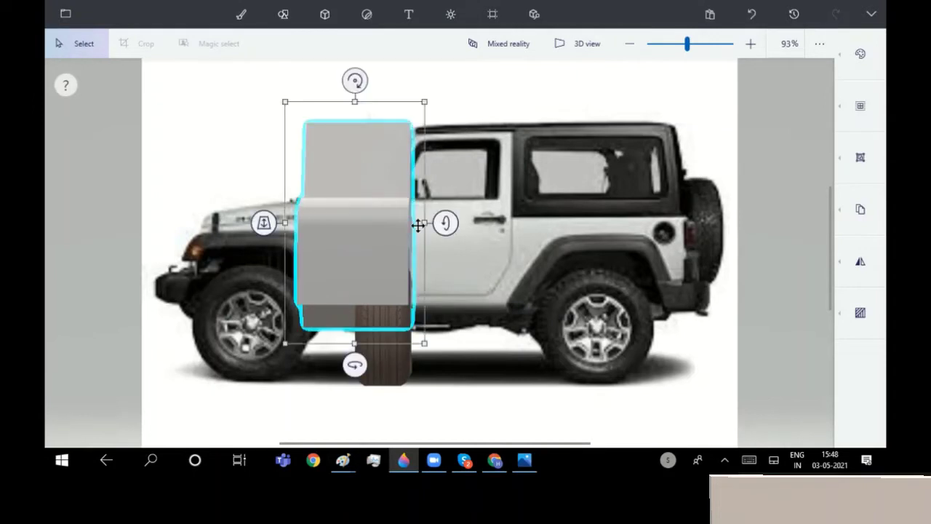
pyautogui.moveTo(418, 226); pyautogui.dragTo(387, 226)
pyautogui.moveTo(263, 223); pyautogui.dragTo(275, 221)
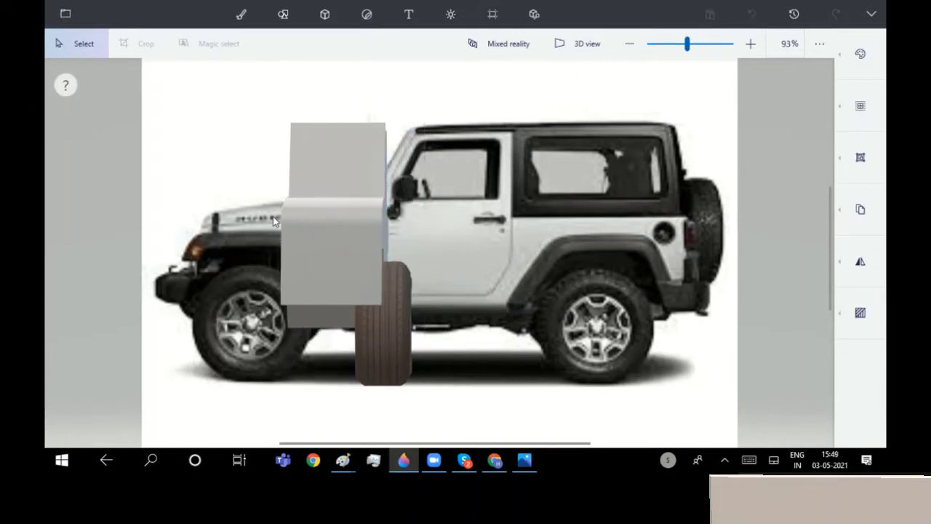
pyautogui.click(325, 14)
pyautogui.moveTo(224, 91)
pyautogui.mouseDown()
pyautogui.moveTo(542, 389)
pyautogui.moveTo(544, 415)
pyautogui.mouseUp()
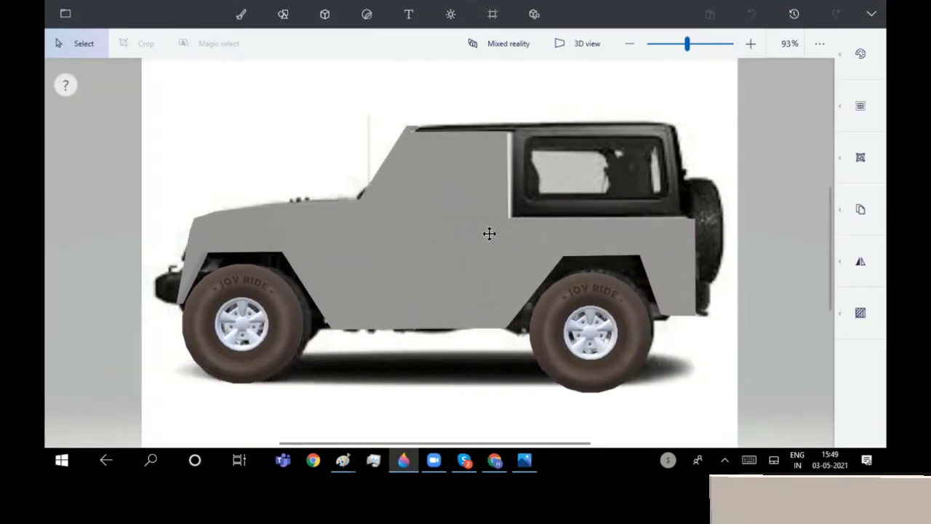
# Draw a black soft-edged 3D doodle covering the jeep's roof and window area.
pyautogui.click(325, 14)
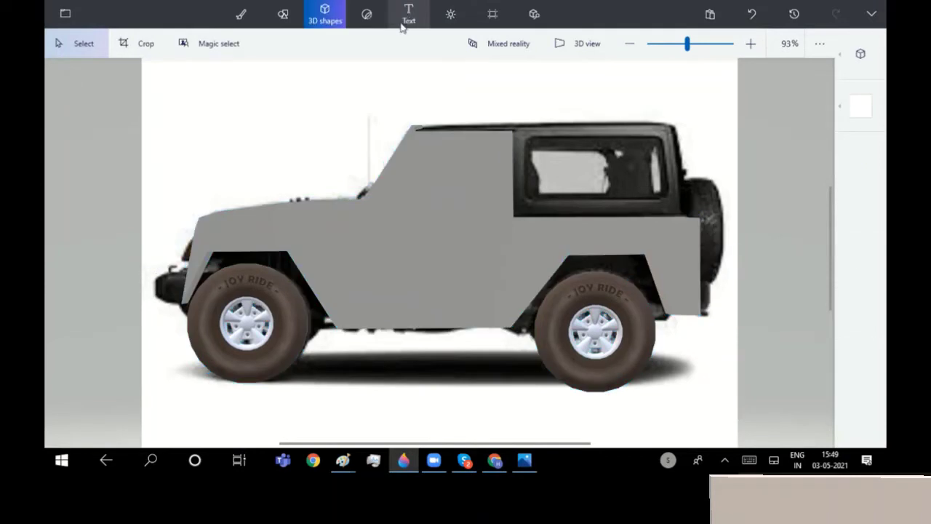
pyautogui.click(861, 54)
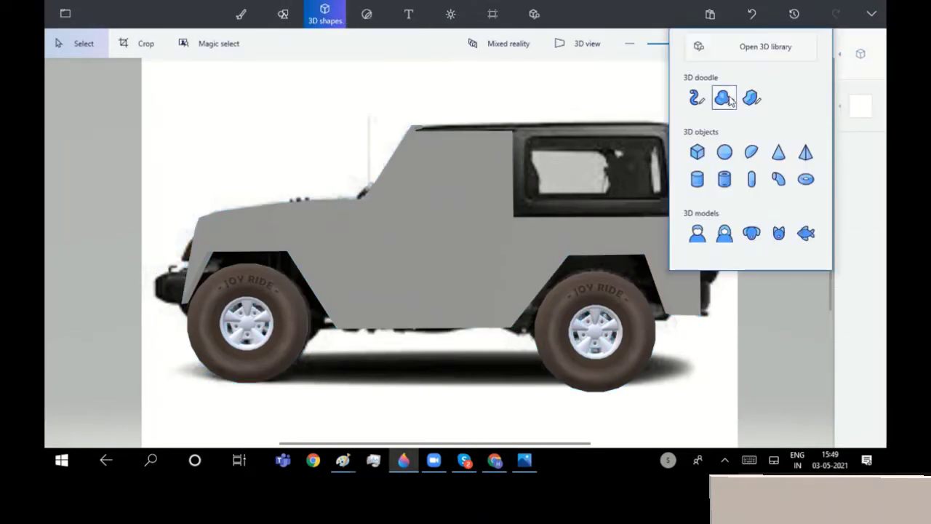
pyautogui.click(752, 95)
pyautogui.click(861, 106)
pyautogui.click(762, 175)
pyautogui.click(416, 126)
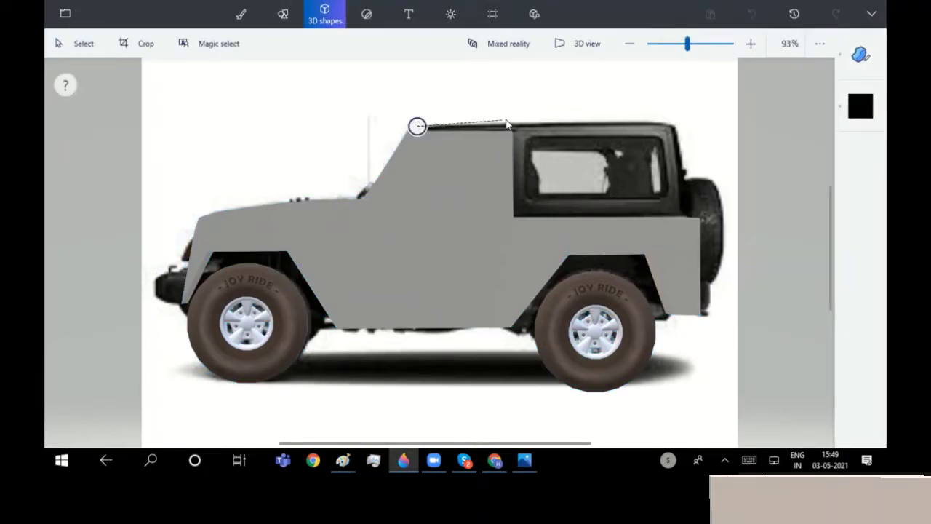
pyautogui.click(671, 127)
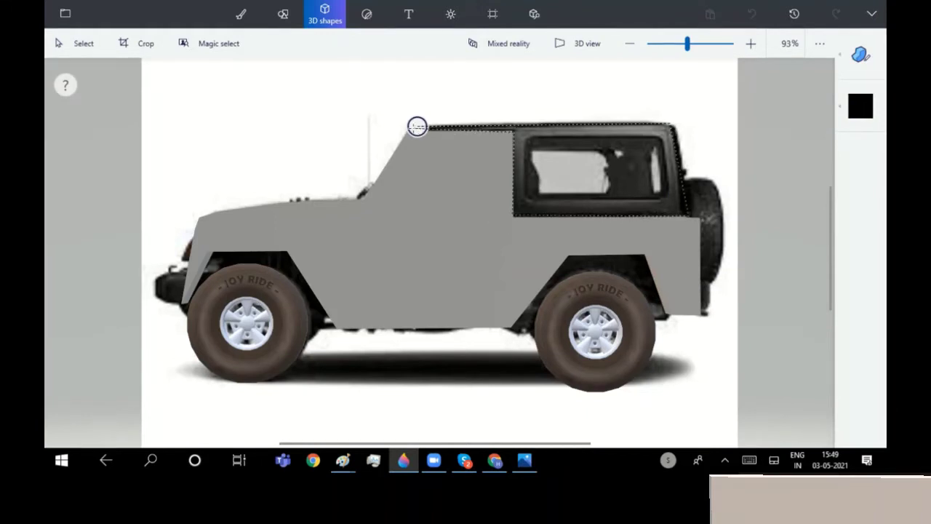
pyautogui.click(417, 126)
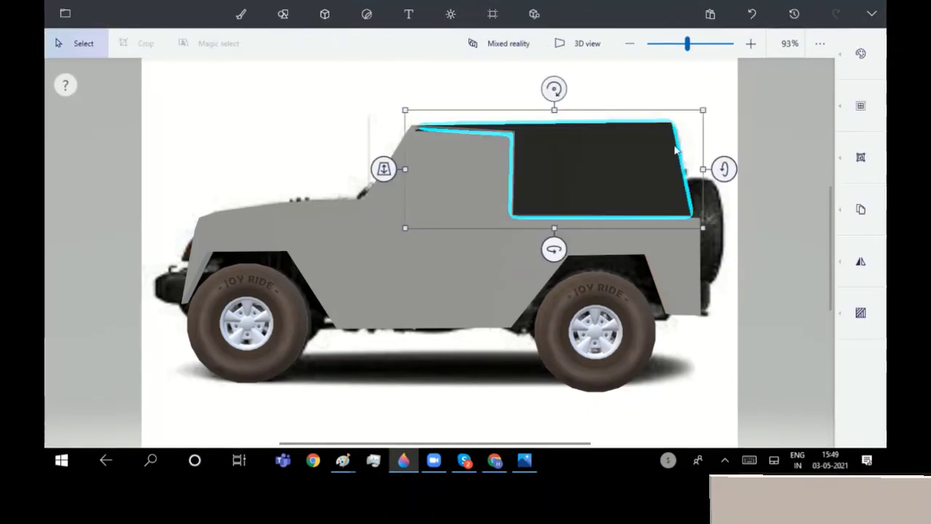
pyautogui.click(682, 290)
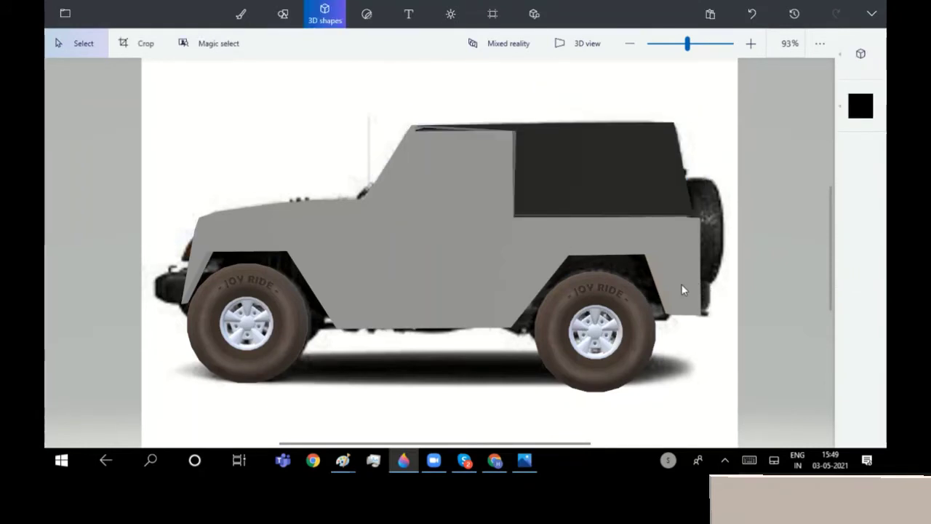
# Start another soft-edged 3D doodle at the rear bumper for the trim.
pyautogui.click(861, 53)
pyautogui.click(752, 96)
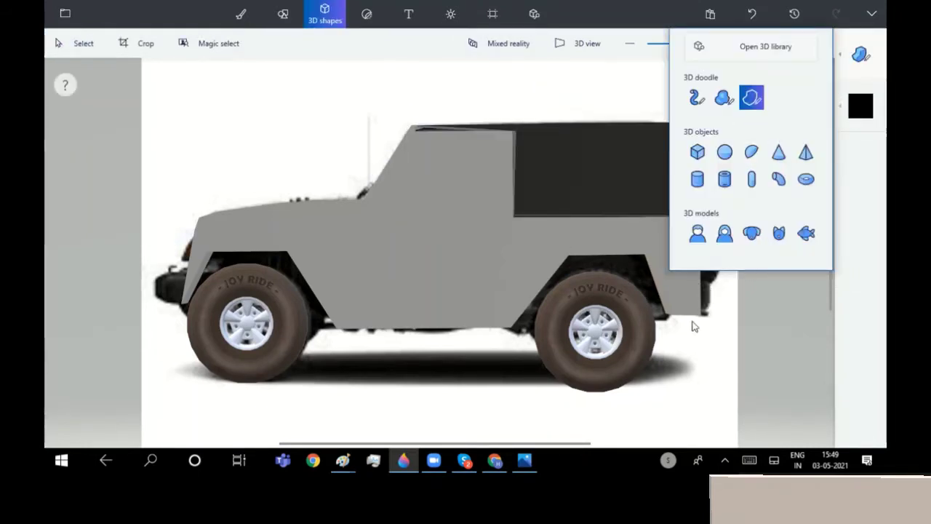
pyautogui.click(662, 285)
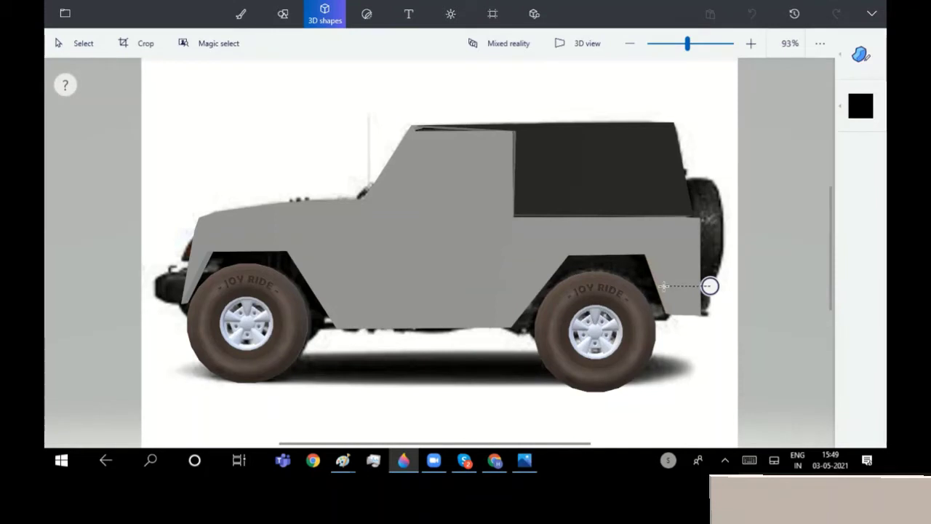
# Trace the trim outline over the rear arch, along the sill and front fender, and close it.
pyautogui.click(561, 249)
pyautogui.click(508, 317)
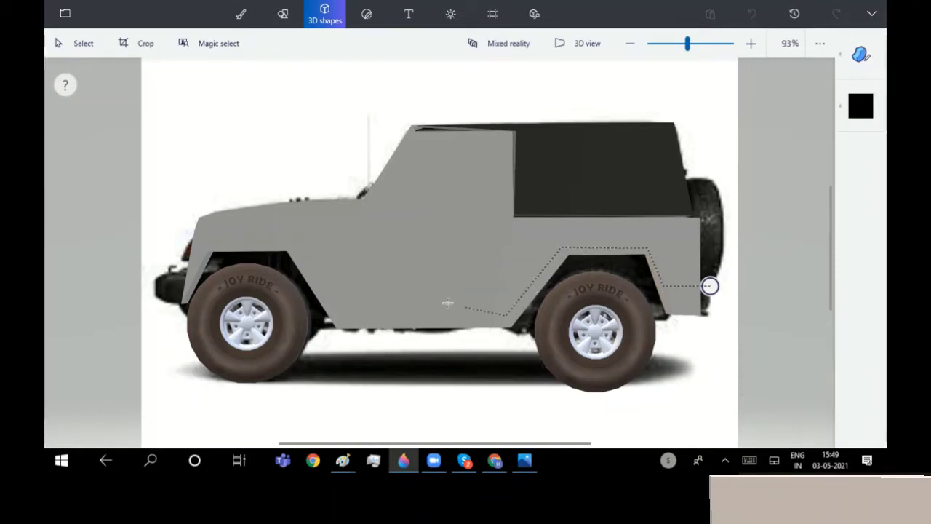
pyautogui.click(340, 317)
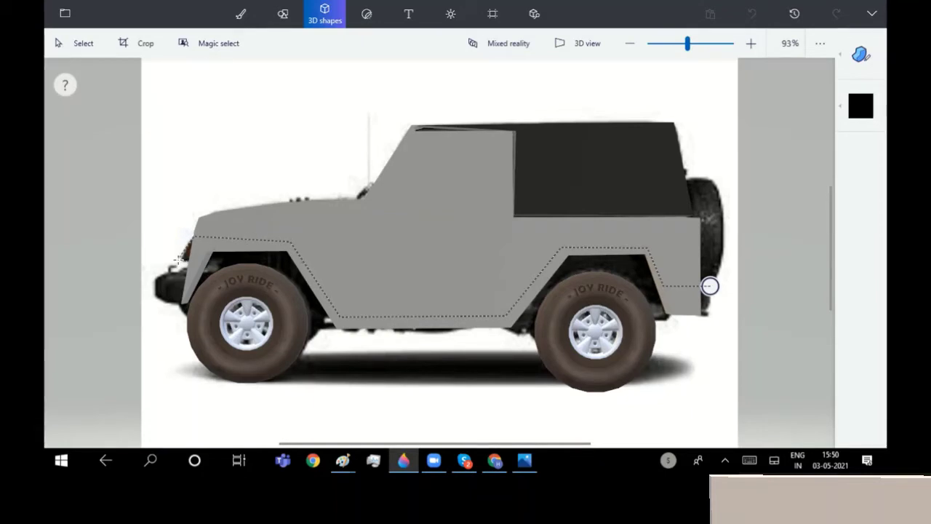
pyautogui.click(180, 259)
pyautogui.click(210, 250)
pyautogui.click(337, 331)
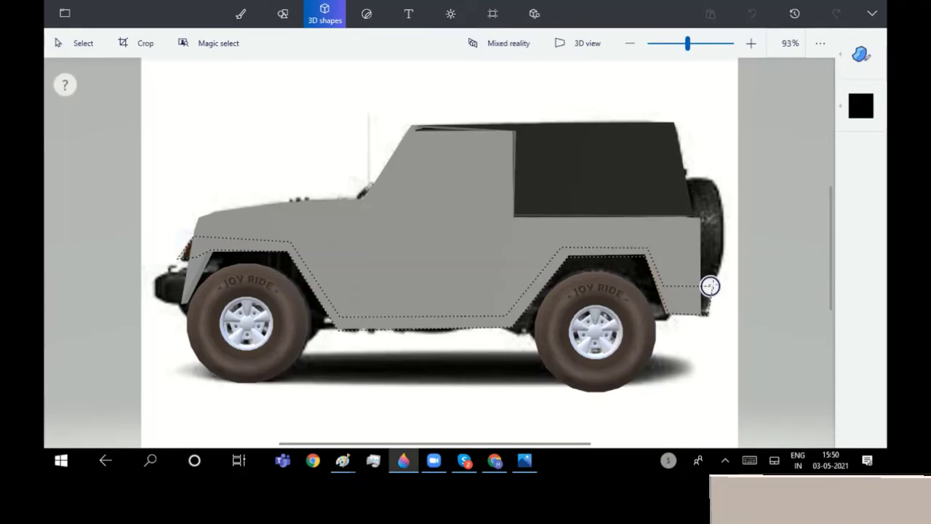
pyautogui.click(861, 54)
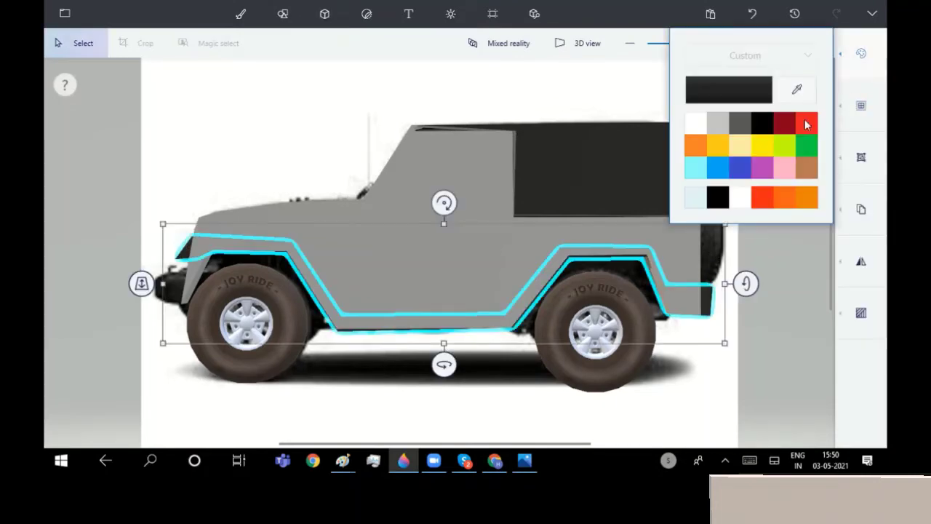
# Bring the black trim piece forward in depth.
pyautogui.moveTo(141, 286)
pyautogui.mouseDown()
pyautogui.moveTo(114, 341)
pyautogui.moveTo(228, 402)
pyautogui.mouseUp()
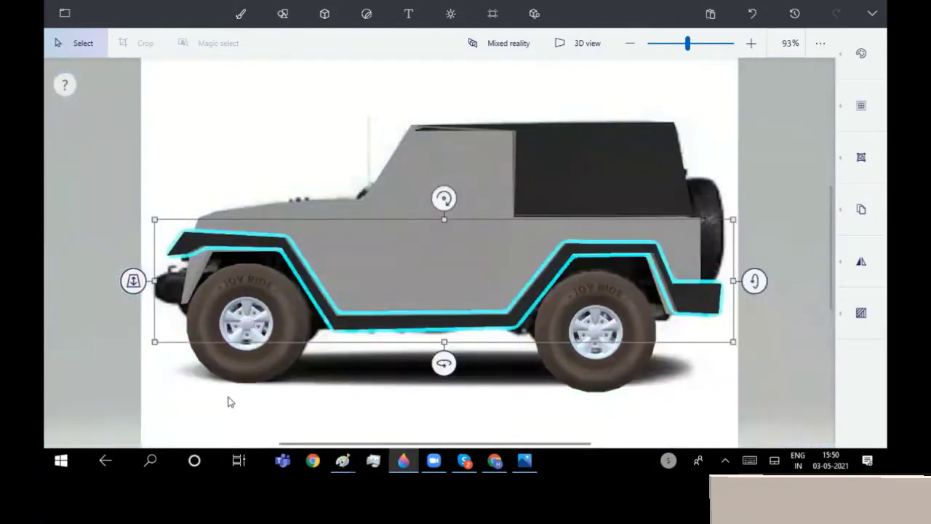
pyautogui.click(325, 13)
pyautogui.click(861, 54)
# Draw a small black soft-edged 3D bumper piece at the jeep's front.
pyautogui.click(724, 97)
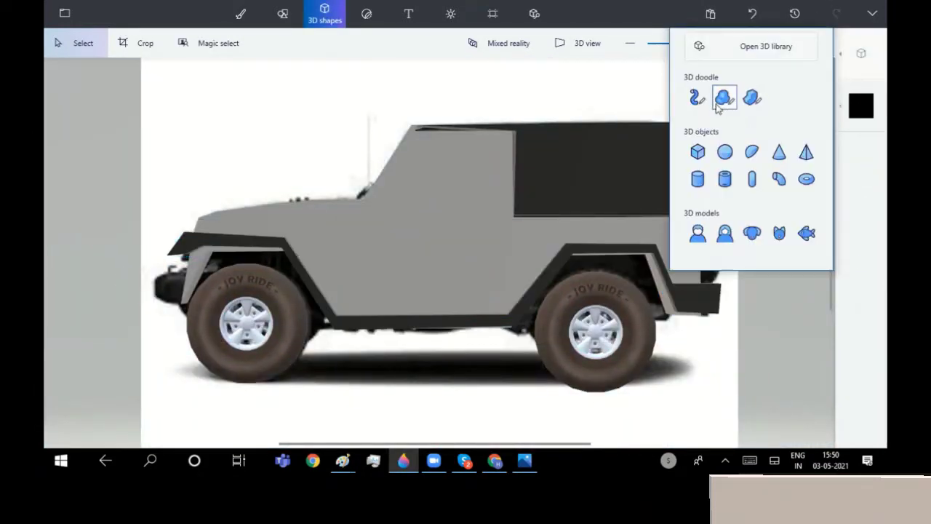
pyautogui.click(188, 271)
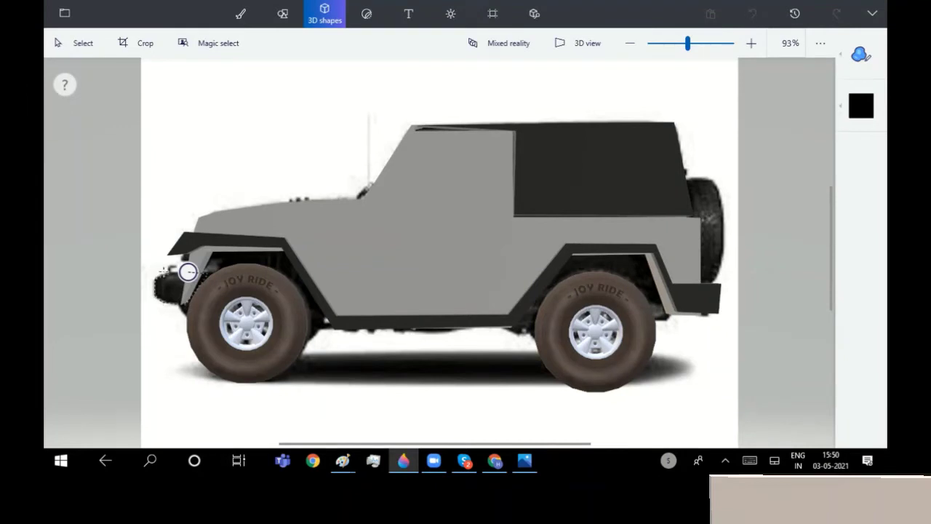
pyautogui.click(188, 271)
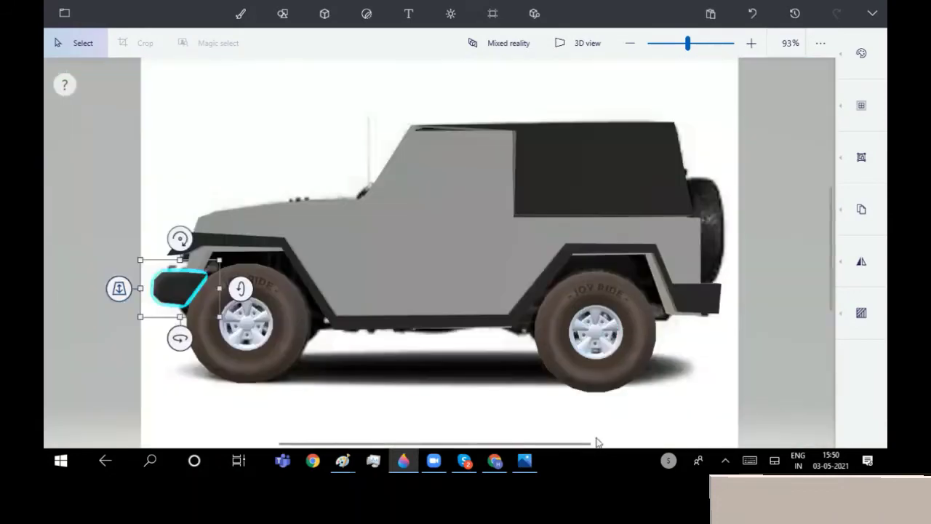
pyautogui.click(142, 129)
# Adjust the depth of the black lower trim and the black roof piece.
pyautogui.click(374, 245)
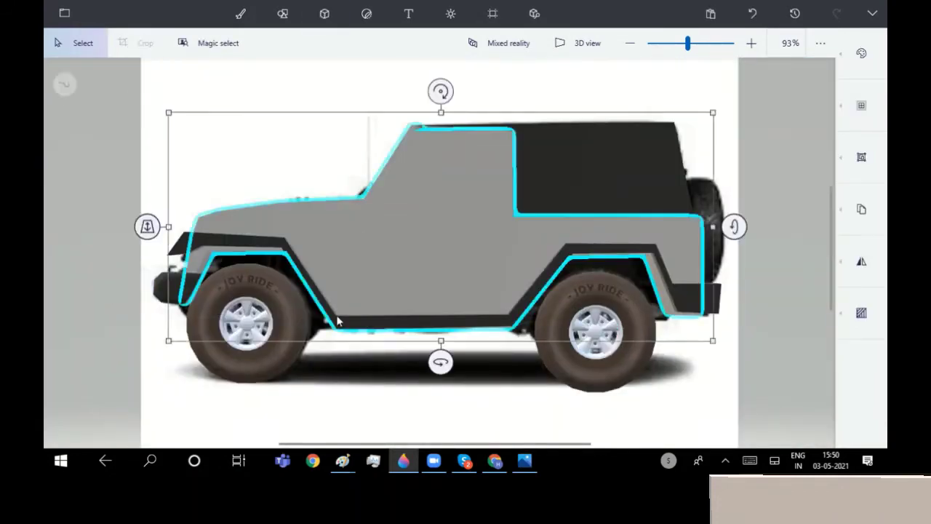
pyautogui.click(354, 322)
pyautogui.click(357, 329)
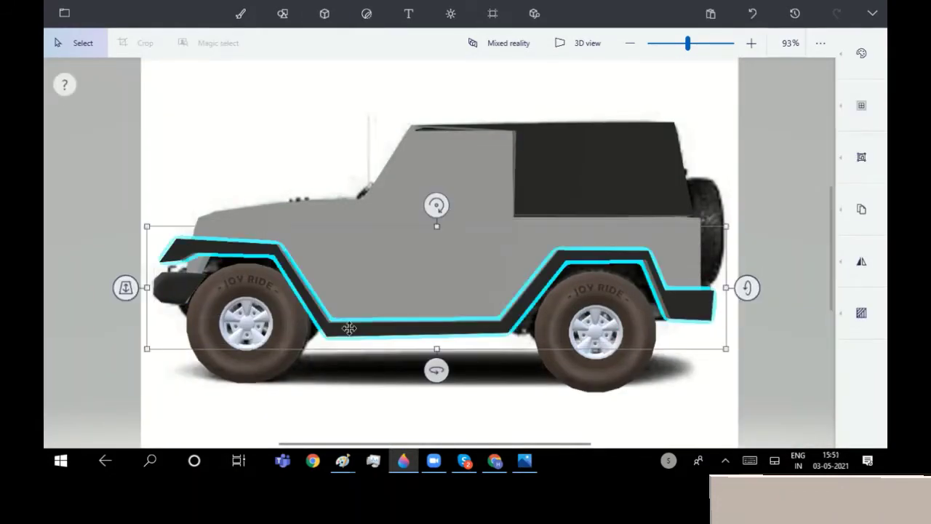
pyautogui.moveTo(125, 288); pyautogui.dragTo(125, 288)
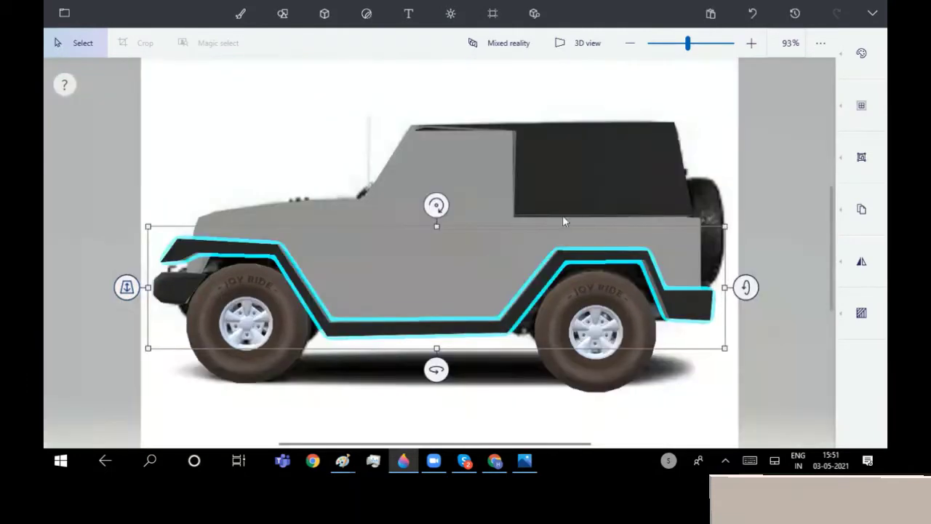
pyautogui.click(429, 189)
pyautogui.moveTo(384, 169); pyautogui.dragTo(384, 165)
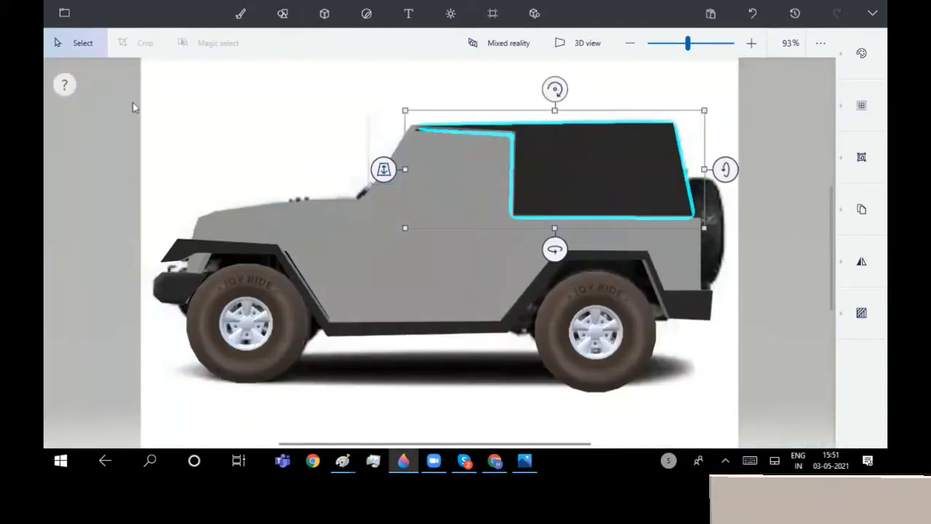
# Rotate the whole jeep model end-on and widen the dark roof block to the right.
pyautogui.moveTo(133, 107); pyautogui.dragTo(805, 409)
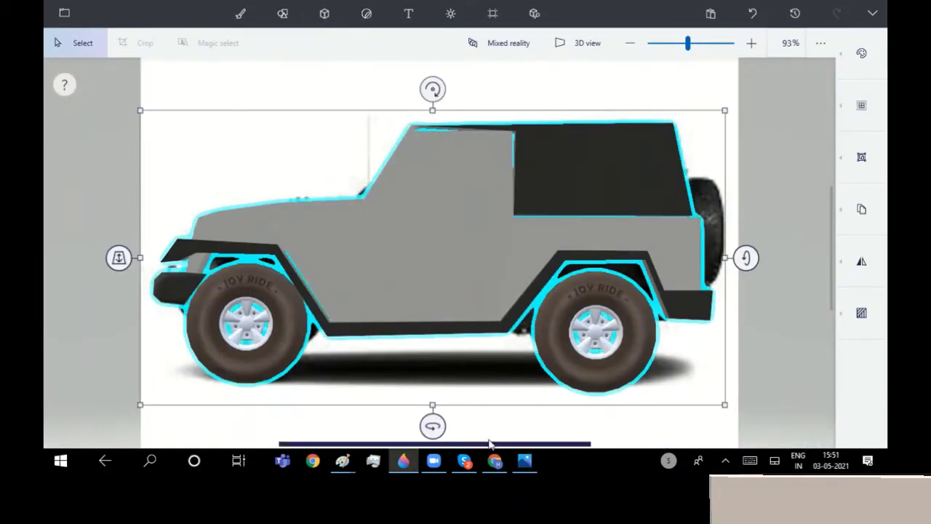
pyautogui.moveTo(765, 436); pyautogui.dragTo(45, 5)
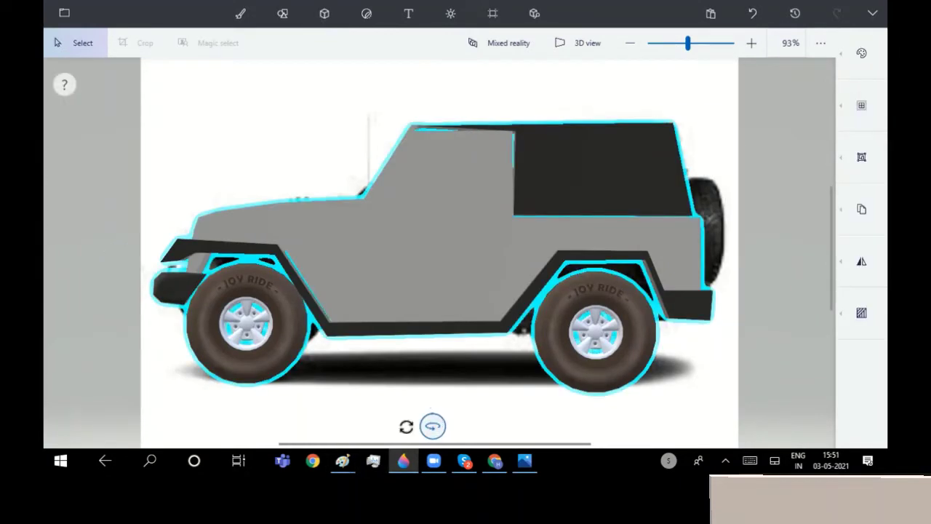
pyautogui.moveTo(432, 427); pyautogui.dragTo(166, 402)
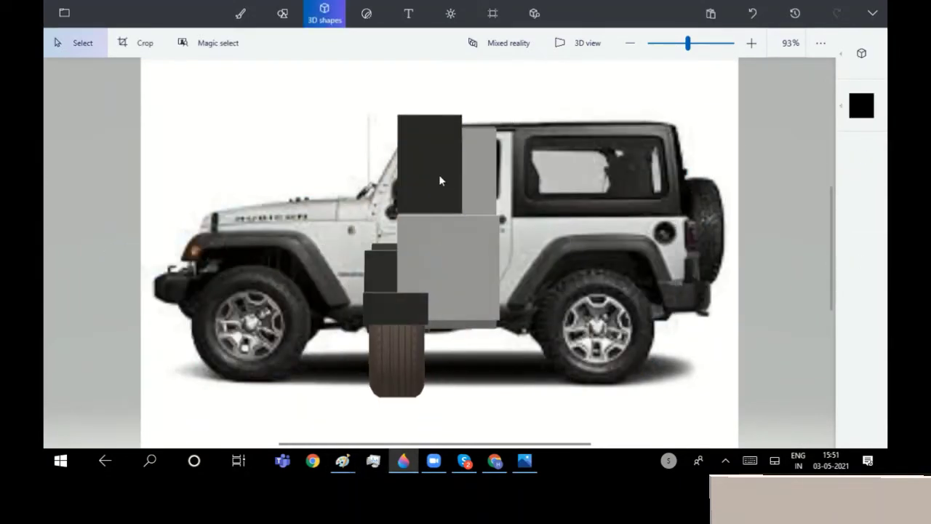
pyautogui.click(438, 175)
pyautogui.moveTo(475, 163); pyautogui.dragTo(507, 164)
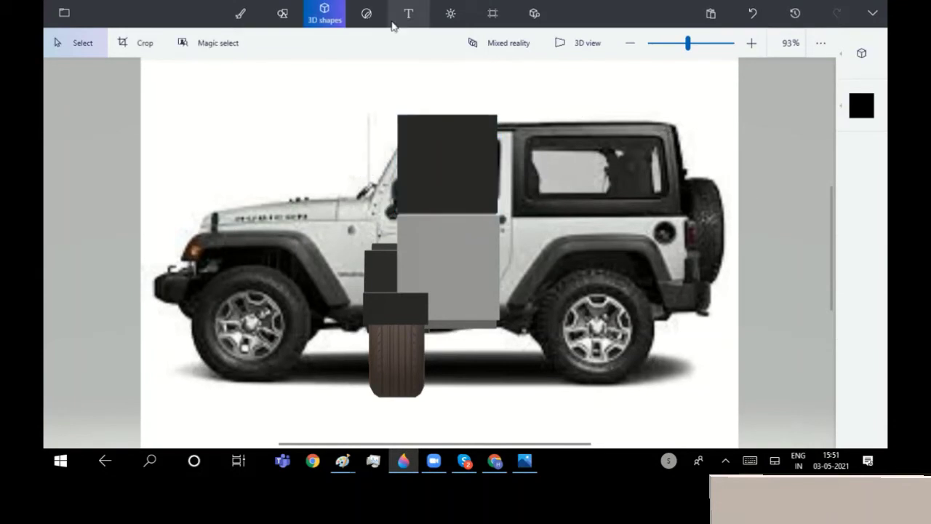
# Spin the central blocks 180°, then add a trial ellipsoid and undo it.
pyautogui.moveTo(315, 98); pyautogui.dragTo(603, 410)
pyautogui.moveTo(432, 433); pyautogui.dragTo(715, 432)
pyautogui.click(325, 13)
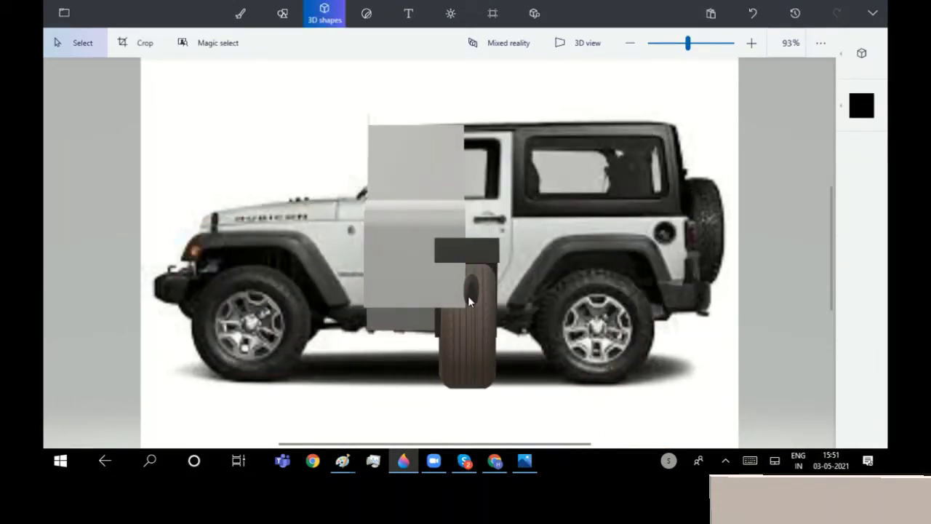
pyautogui.click(468, 296)
pyautogui.moveTo(426, 291)
pyautogui.mouseDown()
pyautogui.moveTo(360, 304)
pyautogui.moveTo(301, 291)
pyautogui.mouseUp()
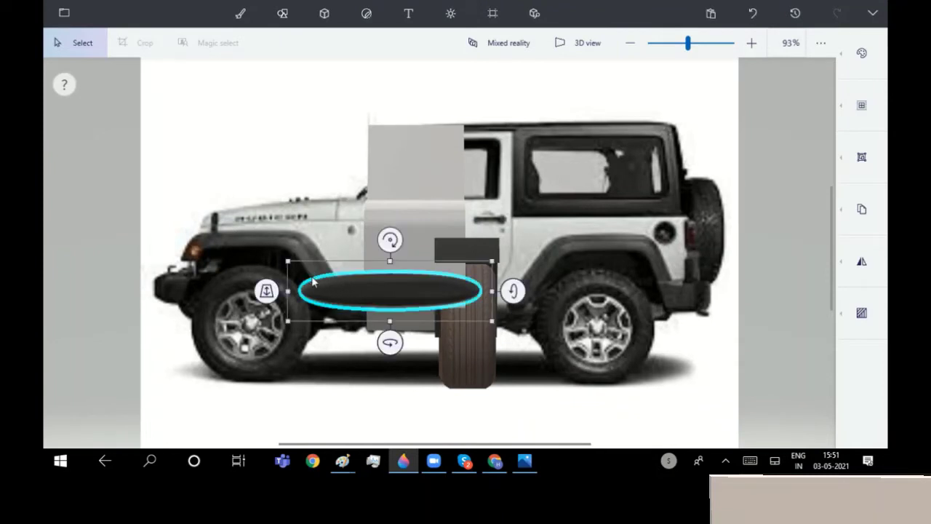
pyautogui.hotkey('ctrl', 'z')
# Tilt the grouped 3D blocks slightly, reset them, and deselect the group.
pyautogui.moveTo(303, 82); pyautogui.dragTo(728, 440)
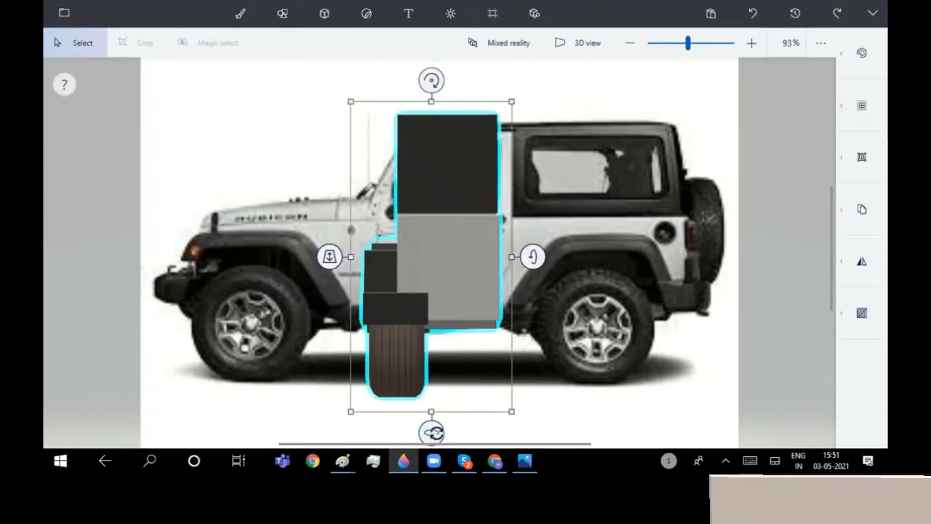
pyautogui.moveTo(432, 434)
pyautogui.mouseDown()
pyautogui.moveTo(759, 432)
pyautogui.moveTo(429, 374)
pyautogui.mouseUp()
pyautogui.click(503, 358)
pyautogui.click(428, 315)
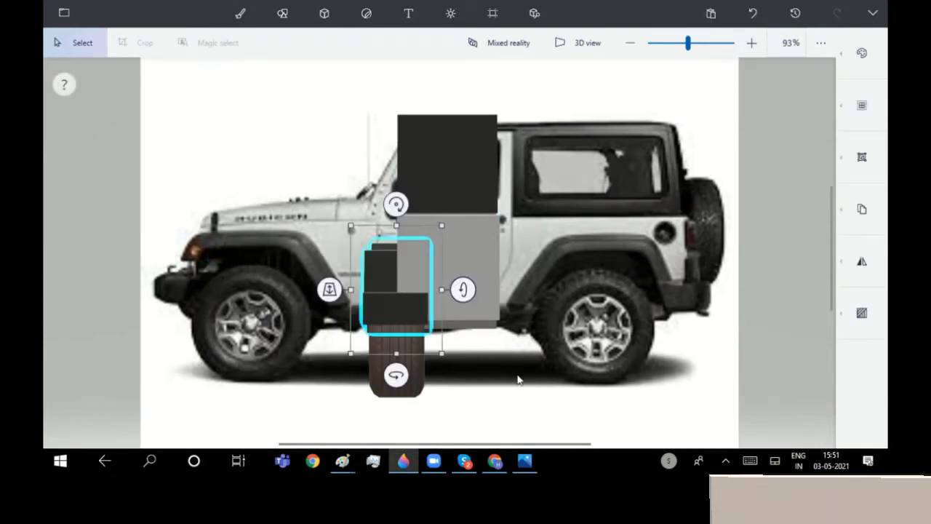
pyautogui.moveTo(318, 63); pyautogui.dragTo(665, 432)
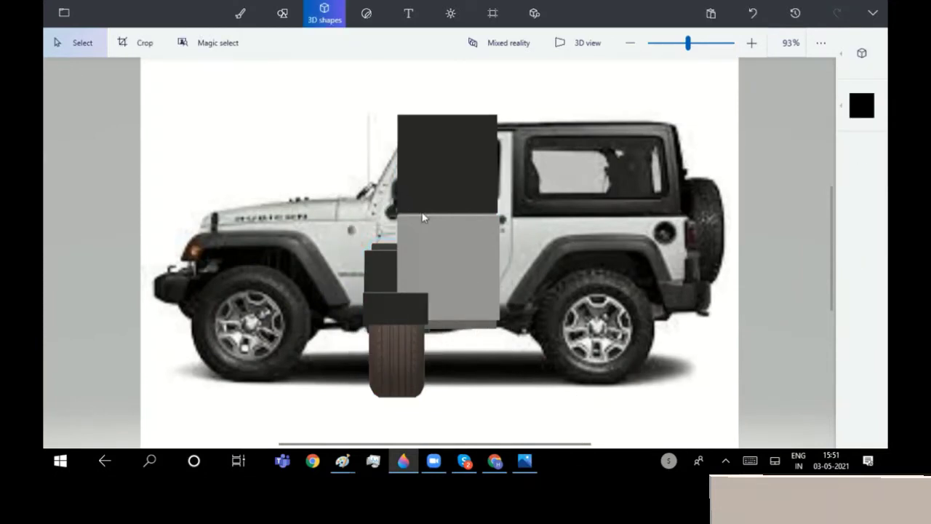
pyautogui.click(709, 283)
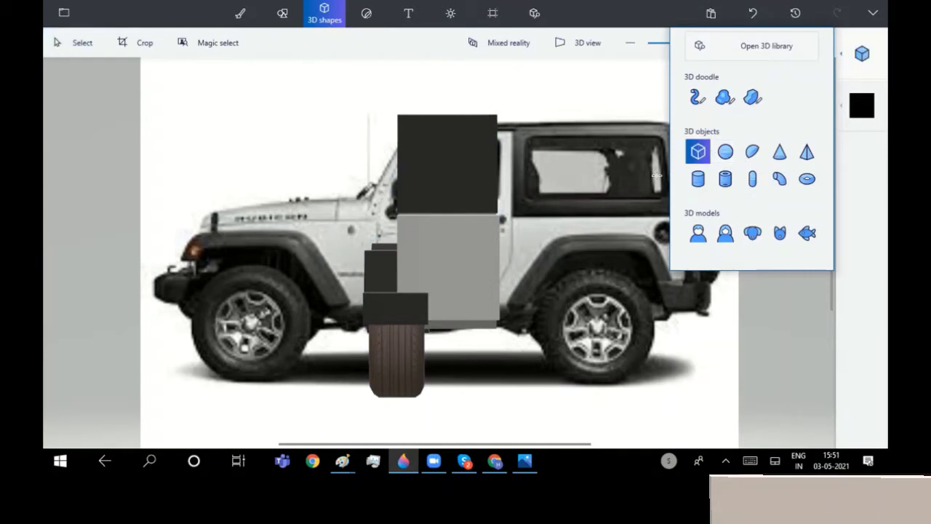
# Draw a flat 3D doodle bumper below the grey block and push it back in depth.
pyautogui.click(755, 100)
pyautogui.click(409, 294)
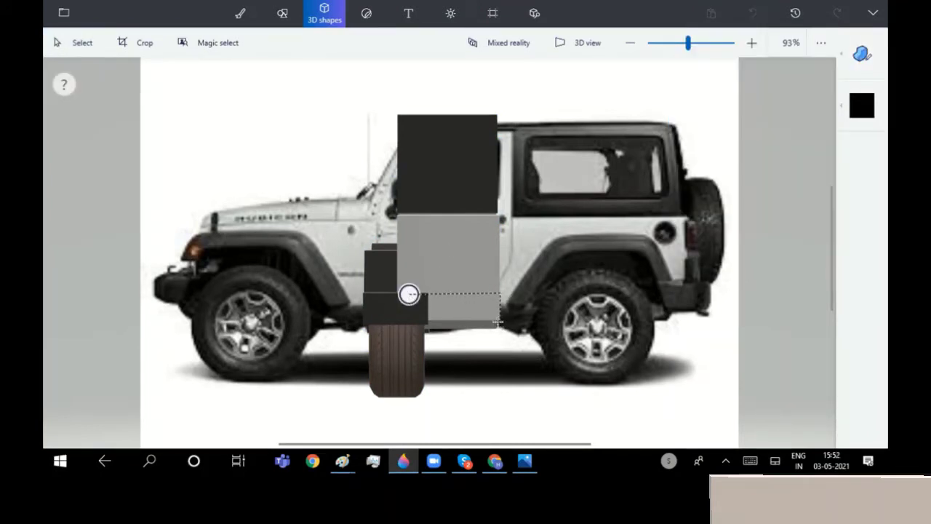
pyautogui.click(409, 294)
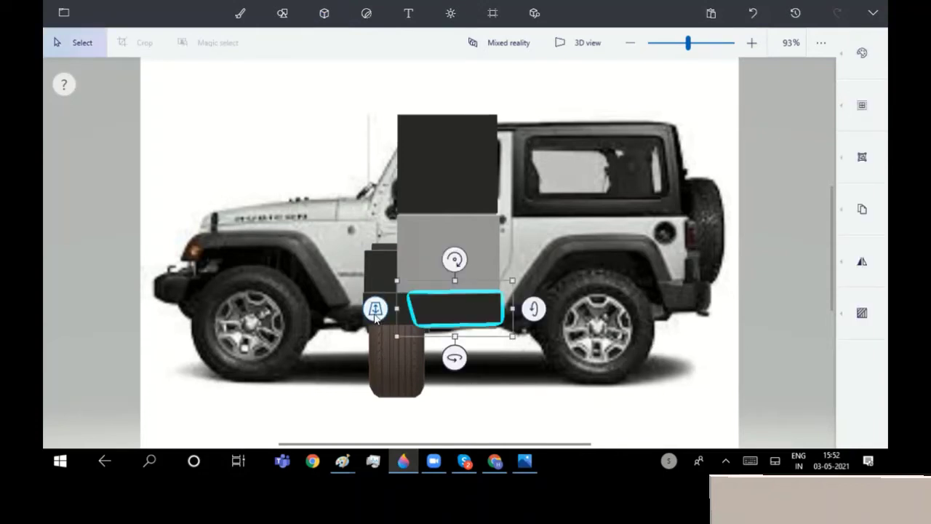
pyautogui.moveTo(374, 307); pyautogui.dragTo(375, 294)
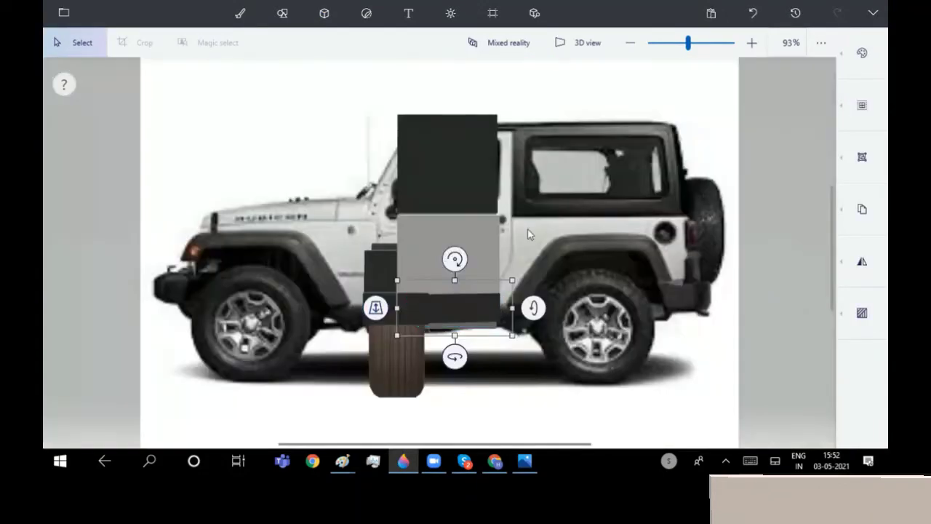
# Spin the whole model about its vertical axis, then draw and delete a dark cube bar.
pyautogui.moveTo(557, 432); pyautogui.dragTo(197, 60)
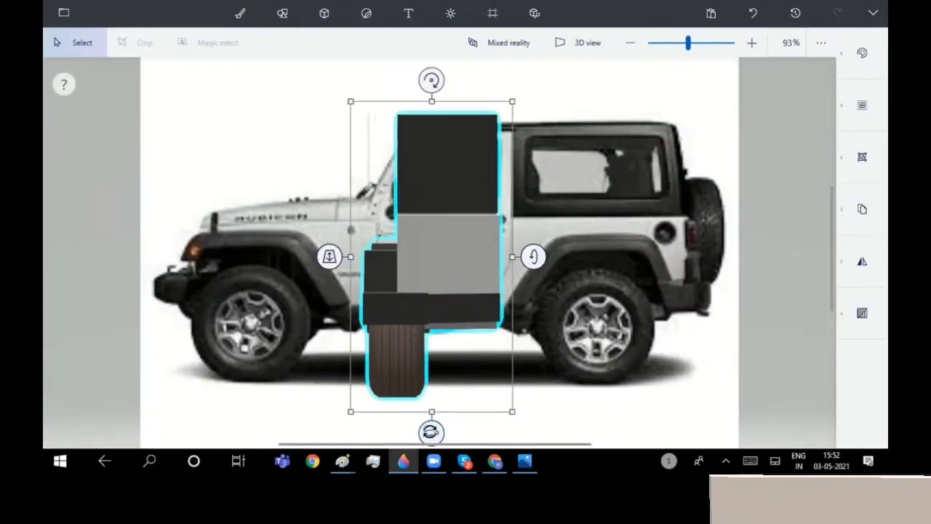
pyautogui.moveTo(432, 424)
pyautogui.mouseDown()
pyautogui.moveTo(790, 430)
pyautogui.moveTo(699, 430)
pyautogui.moveTo(744, 306)
pyautogui.mouseUp()
pyautogui.click(324, 12)
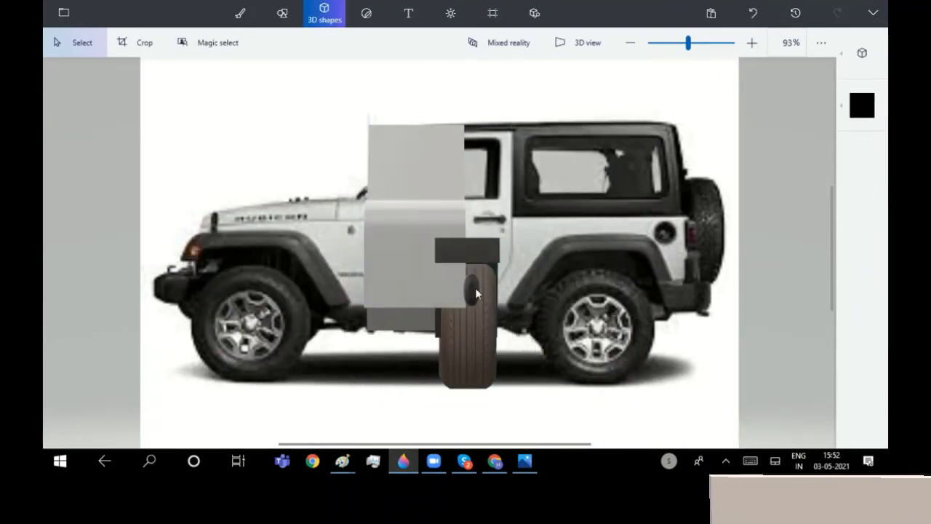
pyautogui.click(862, 53)
pyautogui.click(699, 150)
pyautogui.moveTo(387, 294); pyautogui.dragTo(487, 310)
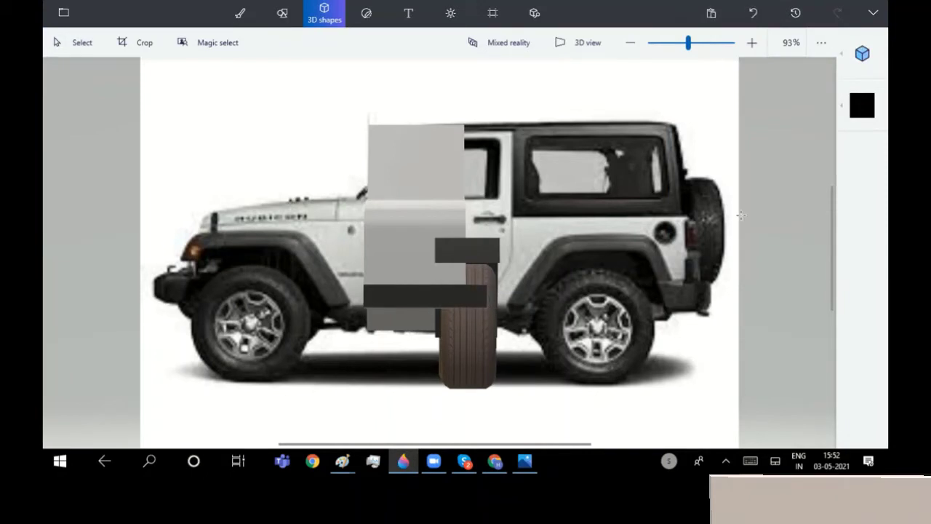
pyautogui.press('Delete')
# Turn the grey jeep model -90° back to its side profile and shift it left.
pyautogui.moveTo(299, 78); pyautogui.dragTo(579, 417)
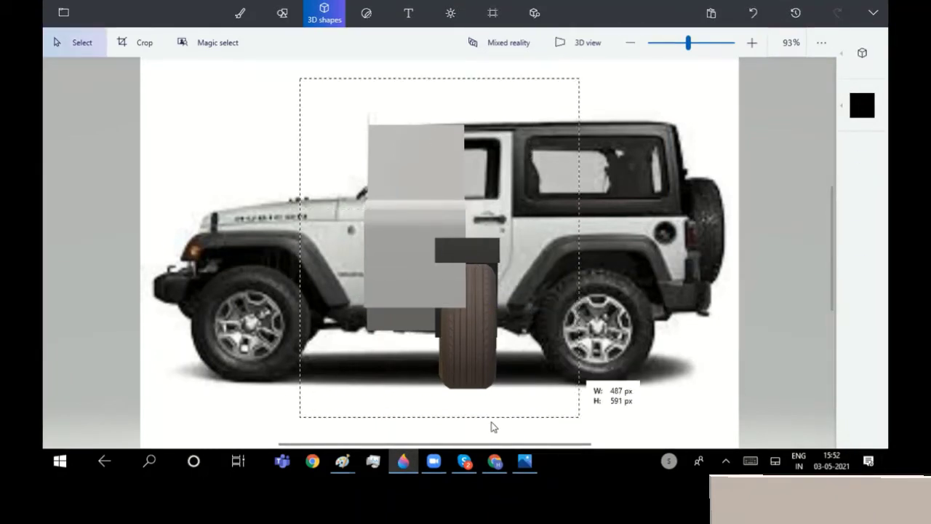
pyautogui.moveTo(430, 422); pyautogui.dragTo(291, 422)
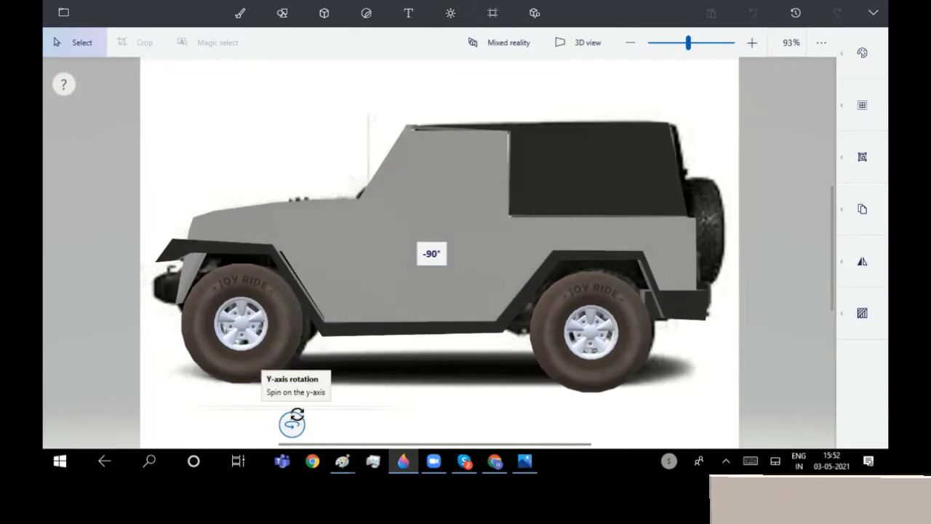
pyautogui.moveTo(688, 42); pyautogui.dragTo(657, 43)
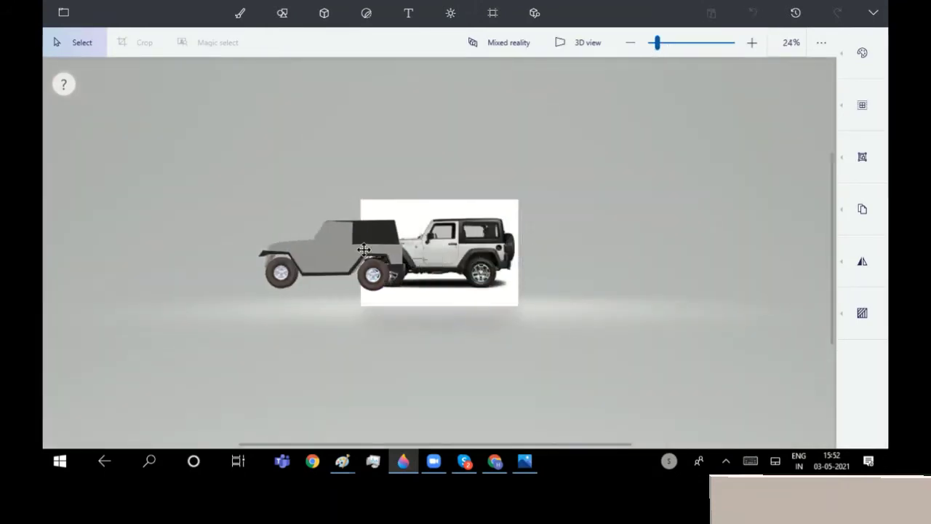
pyautogui.moveTo(364, 250); pyautogui.dragTo(311, 255)
pyautogui.click(320, 280)
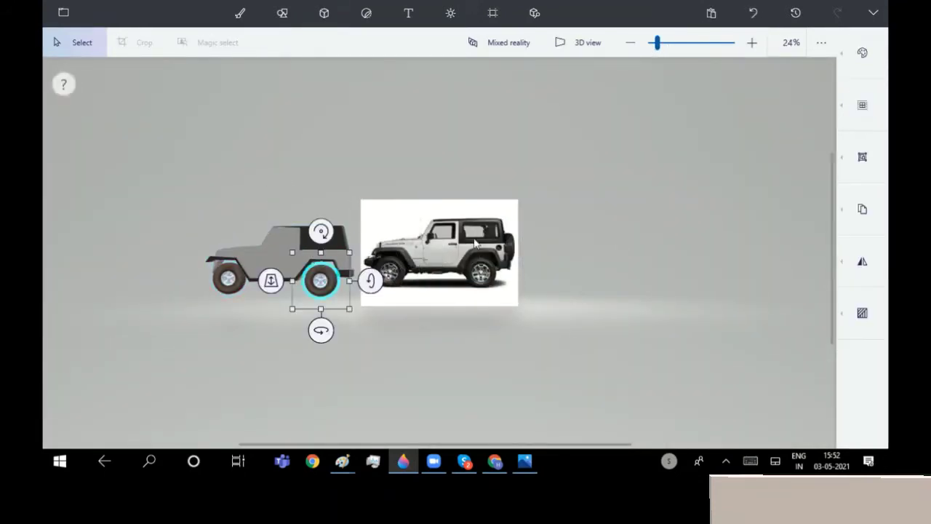
pyautogui.click(549, 157)
# Select the whole jeep and drag it onto the photo so its tires match the wheels.
pyautogui.moveTo(657, 43); pyautogui.dragTo(675, 44)
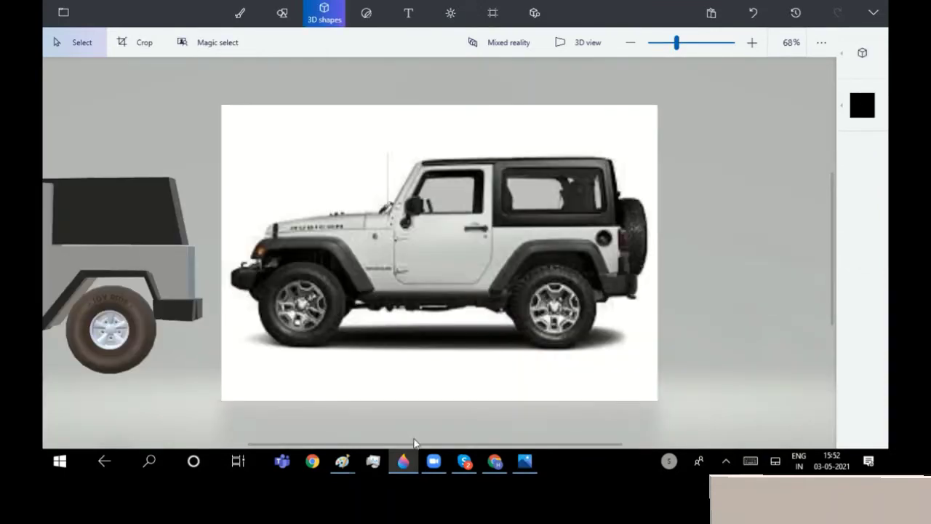
pyautogui.moveTo(414, 442); pyautogui.dragTo(44, 387)
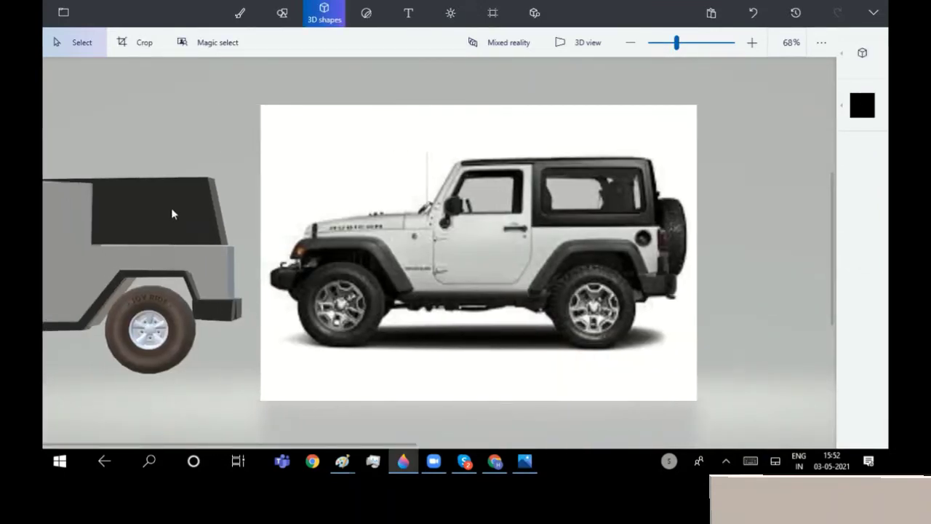
pyautogui.click(171, 210)
pyautogui.moveTo(275, 393); pyautogui.dragTo(270, 336)
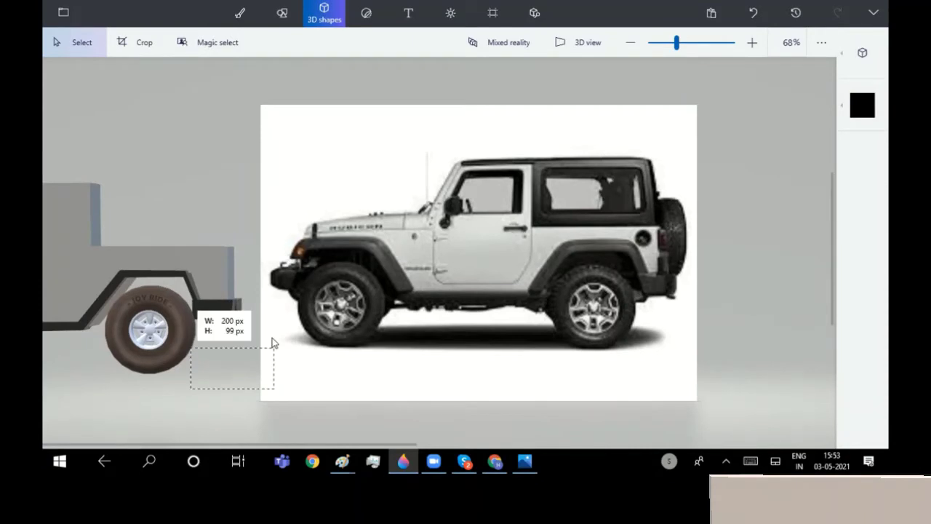
pyautogui.keyDown('ctrl'); pyautogui.scroll(-5, 271, 336); pyautogui.keyUp('ctrl')
pyautogui.moveTo(390, 282); pyautogui.dragTo(258, 212)
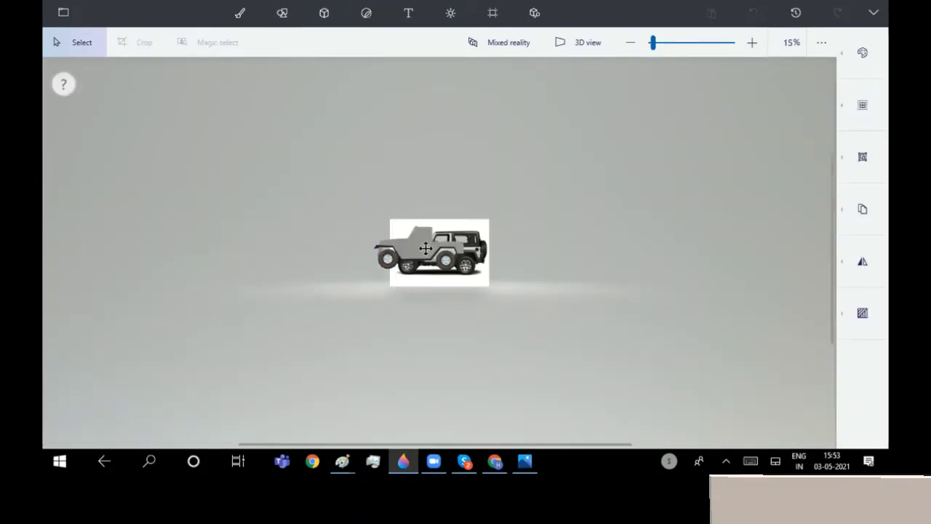
pyautogui.moveTo(360, 262); pyautogui.dragTo(462, 254)
pyautogui.click(793, 382)
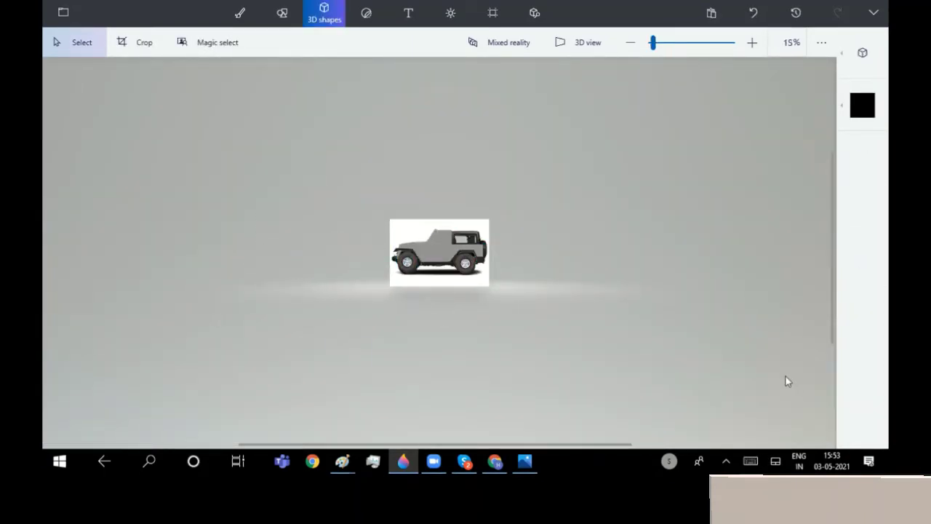
pyautogui.keyDown('ctrl'); pyautogui.scroll(5, 786, 381); pyautogui.keyUp('ctrl')
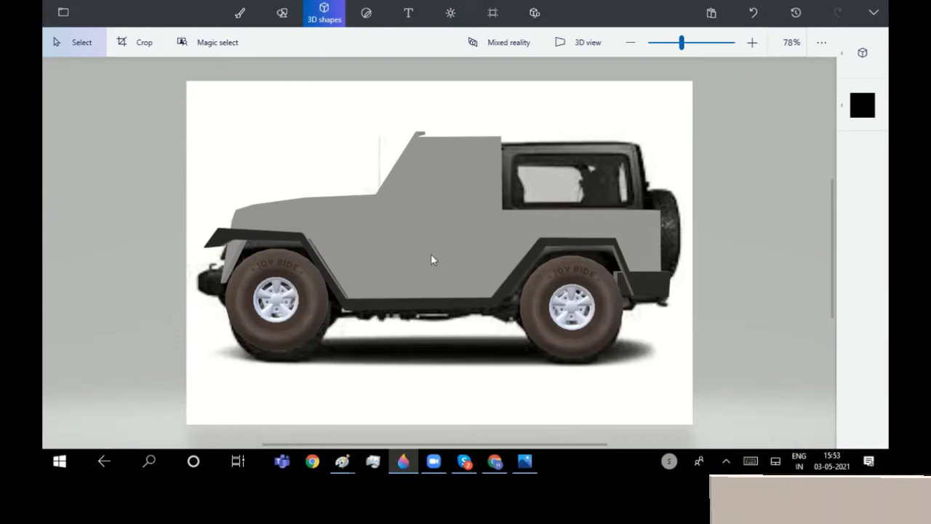
# Select the whole jeep and settle it slightly lower on the photo.
pyautogui.click(431, 253)
pyautogui.moveTo(168, 74); pyautogui.dragTo(695, 402)
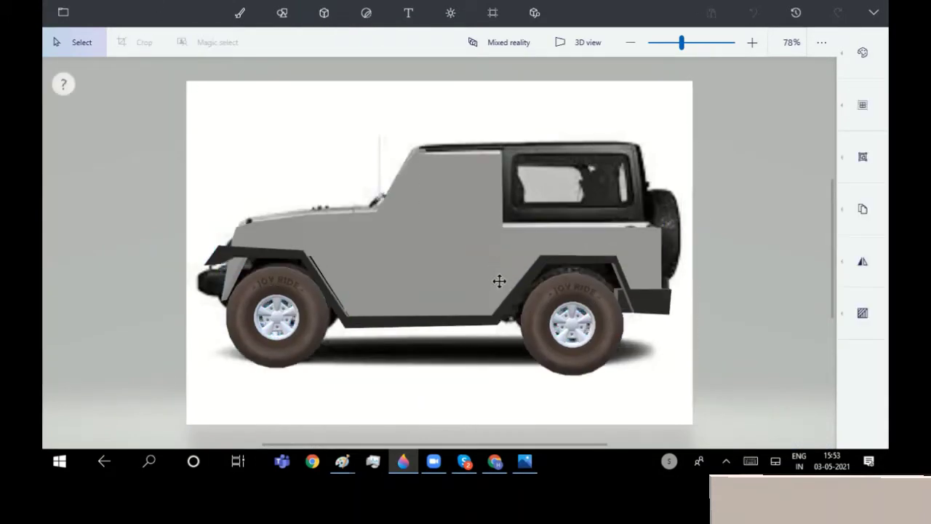
pyautogui.click(499, 281)
pyautogui.click(354, 51)
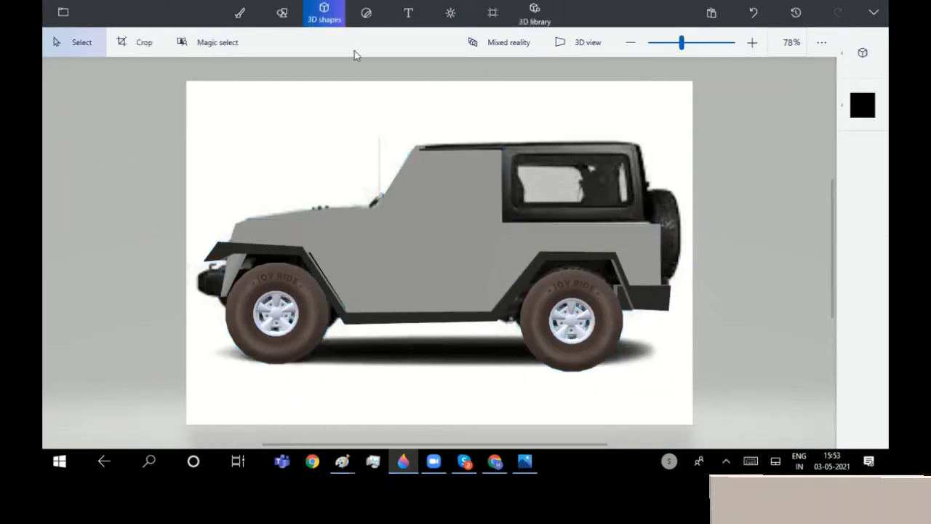
# Trace a black 3D doodle over the rear window and push it forward in depth.
pyautogui.click(863, 53)
pyautogui.click(753, 97)
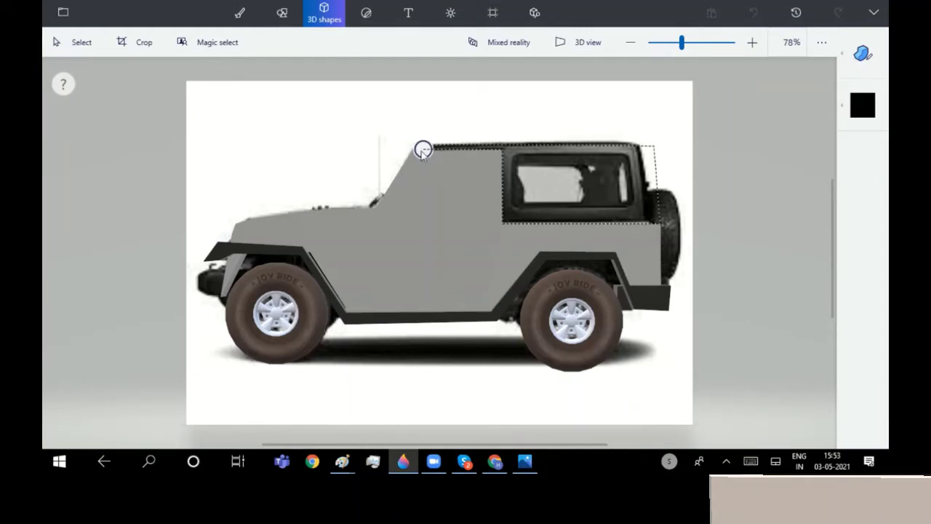
pyautogui.click(422, 150)
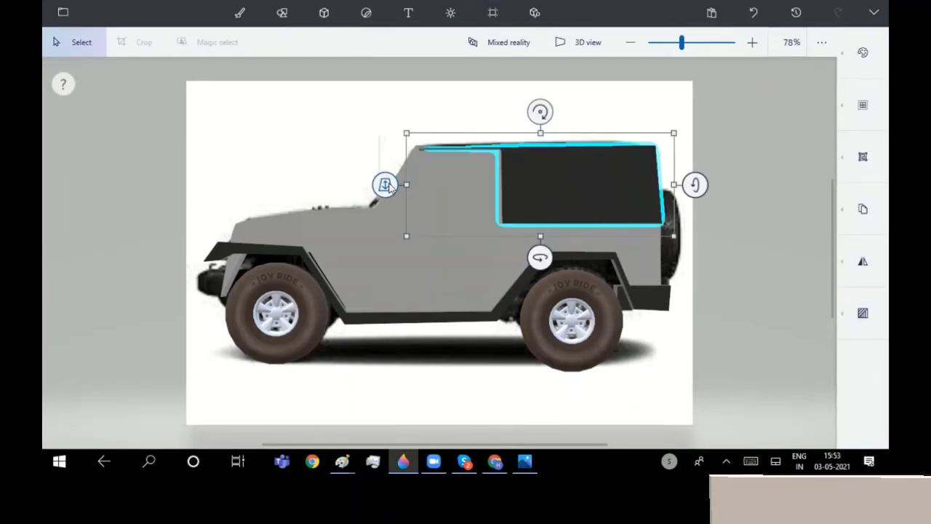
pyautogui.moveTo(389, 184); pyautogui.dragTo(375, 209)
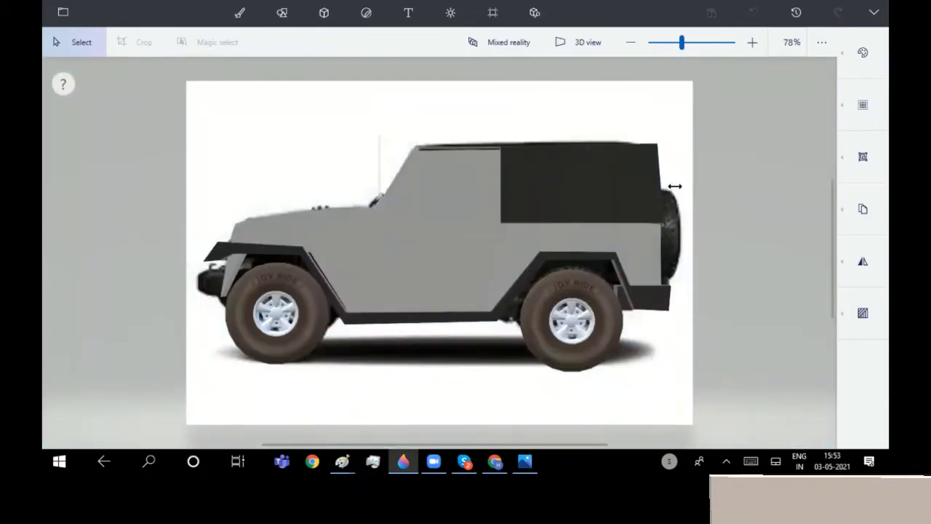
pyautogui.click(260, 173)
pyautogui.moveTo(261, 174); pyautogui.dragTo(534, 401)
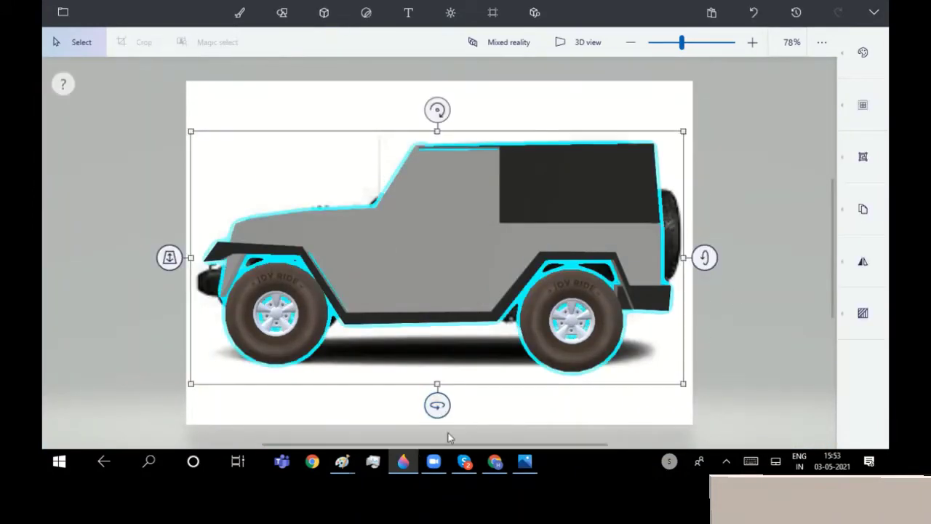
# Regroup all jeep pieces and rotate them back to side view, shifted left past the canvas edge.
pyautogui.moveTo(436, 401)
pyautogui.mouseDown()
pyautogui.moveTo(124, 401)
pyautogui.moveTo(203, 405)
pyautogui.mouseUp()
pyautogui.click(441, 198)
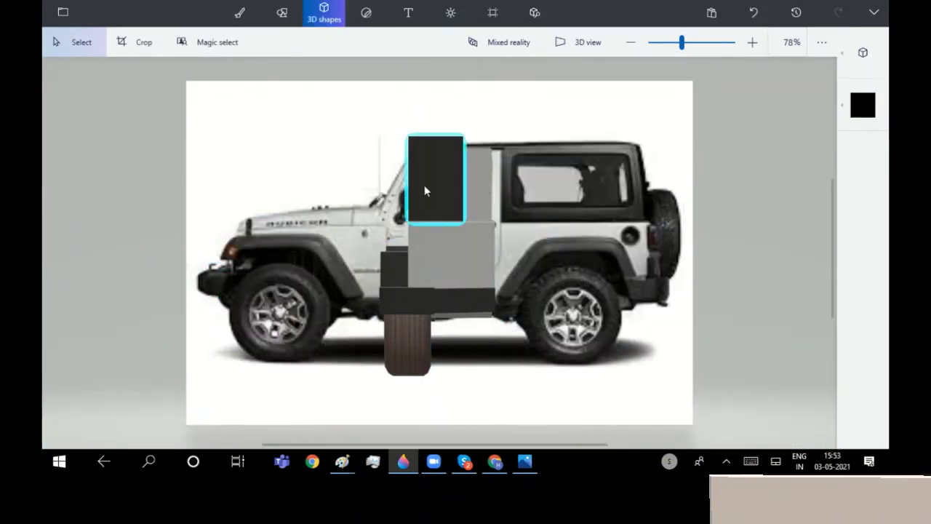
pyautogui.click(426, 191)
pyautogui.moveTo(464, 180); pyautogui.dragTo(493, 180)
pyautogui.moveTo(324, 76); pyautogui.dragTo(590, 387)
pyautogui.moveTo(437, 410)
pyautogui.mouseDown()
pyautogui.moveTo(401, 364)
pyautogui.moveTo(366, 364)
pyautogui.mouseUp()
pyautogui.click(282, 13)
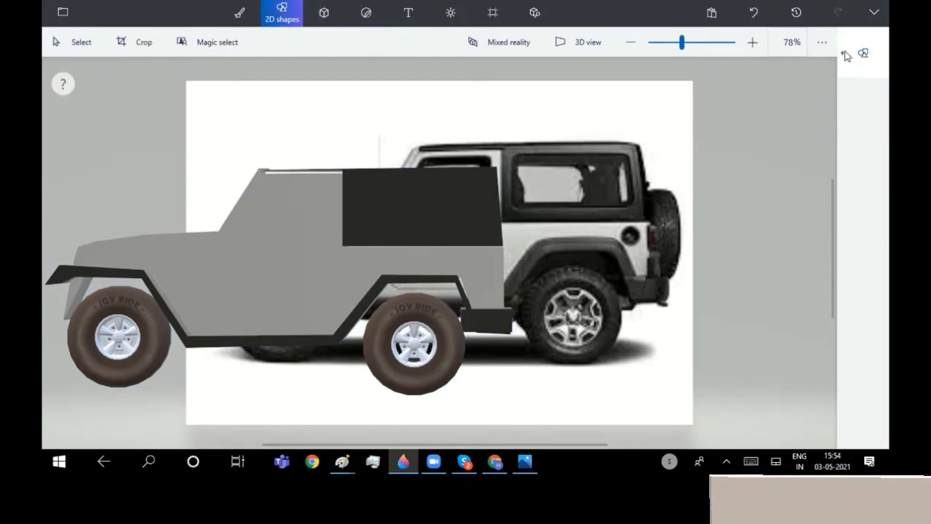
pyautogui.click(863, 53)
pyautogui.click(780, 113)
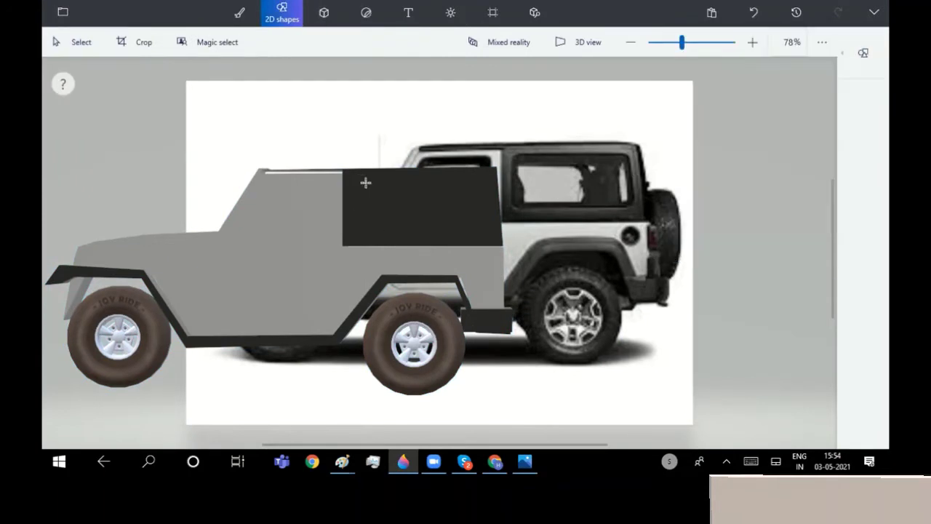
# Draw a matte rectangle in the black panel with a solid blue 100px outline.
pyautogui.moveTo(489, 239); pyautogui.dragTo(490, 239)
pyautogui.click(863, 104)
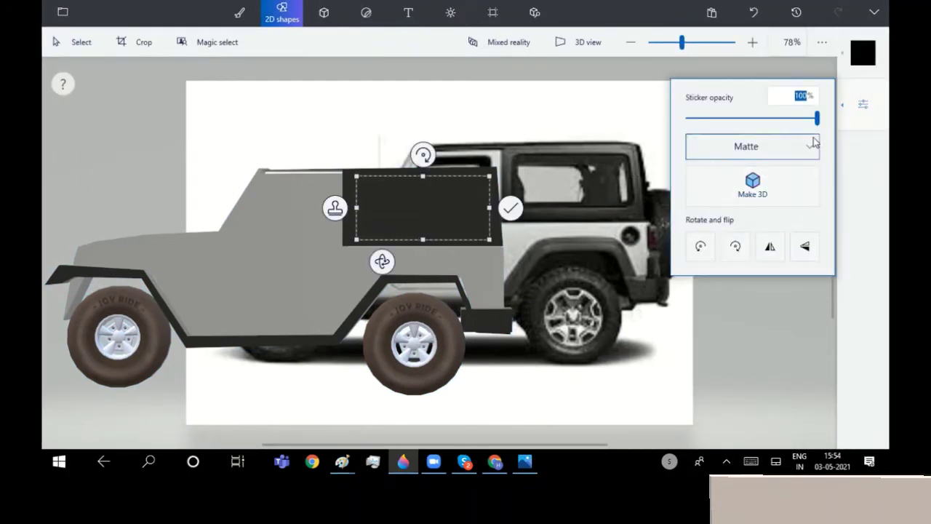
pyautogui.click(752, 149)
pyautogui.click(752, 149)
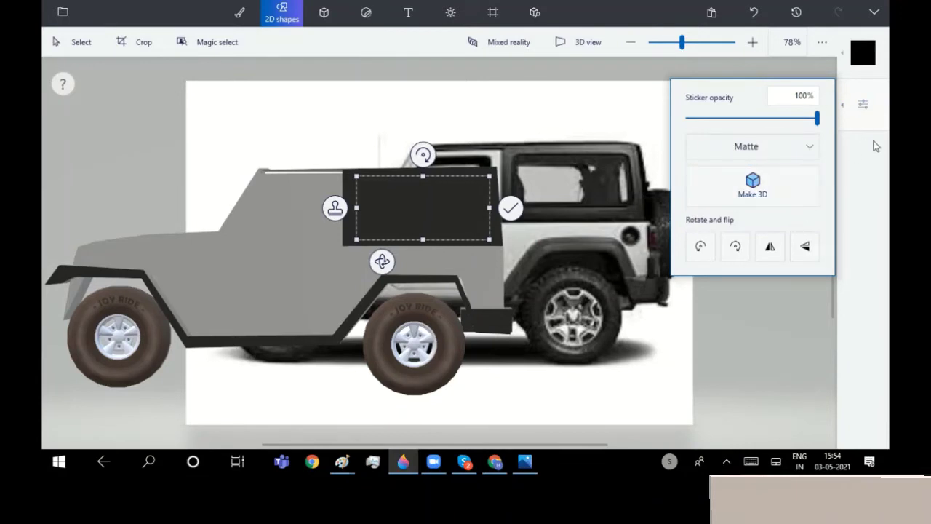
pyautogui.click(882, 60)
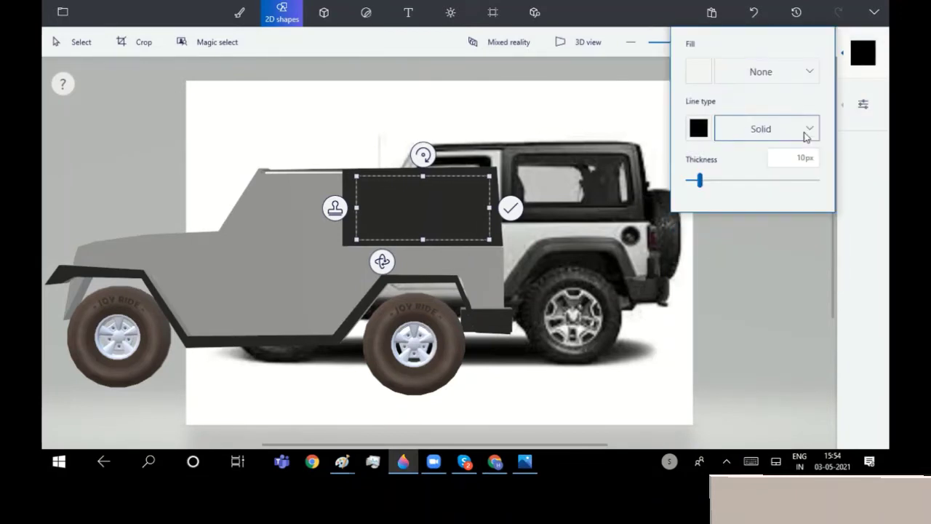
pyautogui.click(806, 130)
pyautogui.click(768, 129)
pyautogui.click(699, 128)
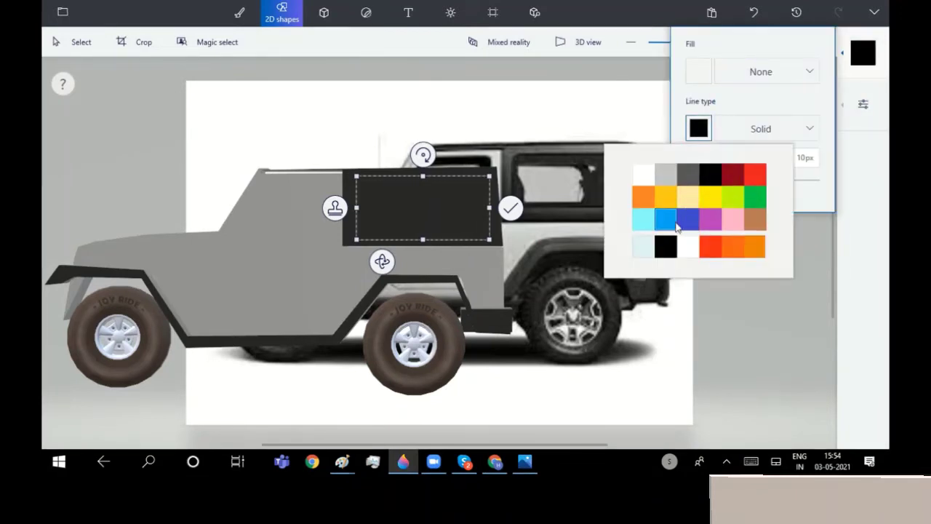
pyautogui.click(675, 224)
pyautogui.moveTo(702, 181); pyautogui.dragTo(876, 210)
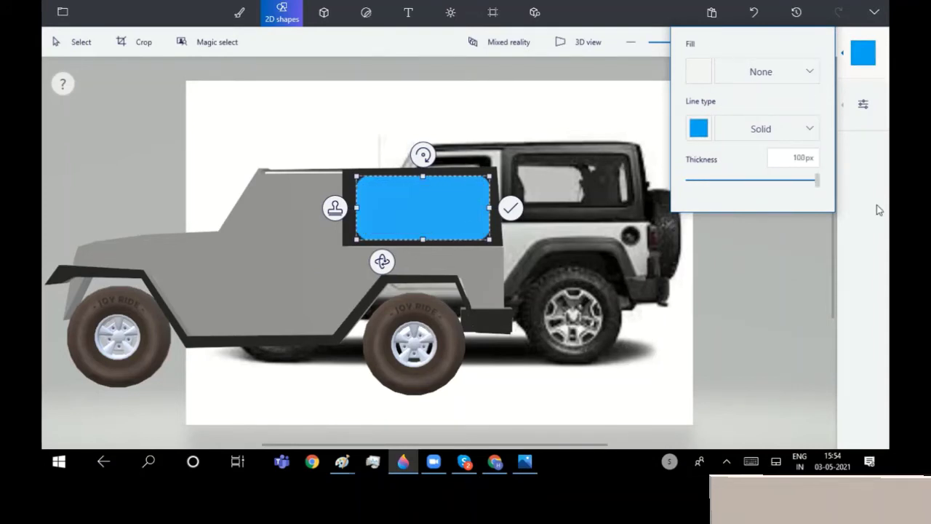
pyautogui.click(732, 339)
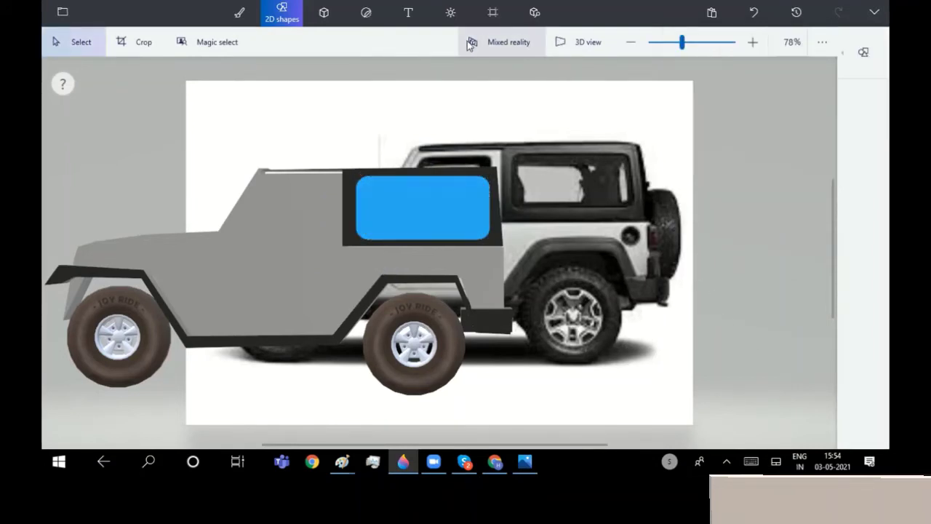
# Outline the windshield's front, bottom and top edges with thinner blue straight lines.
pyautogui.click(864, 53)
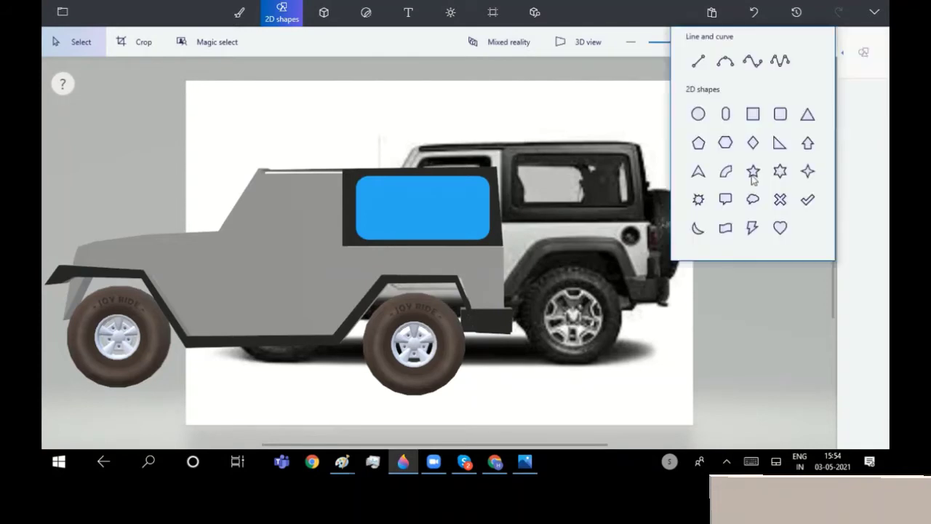
pyautogui.click(697, 64)
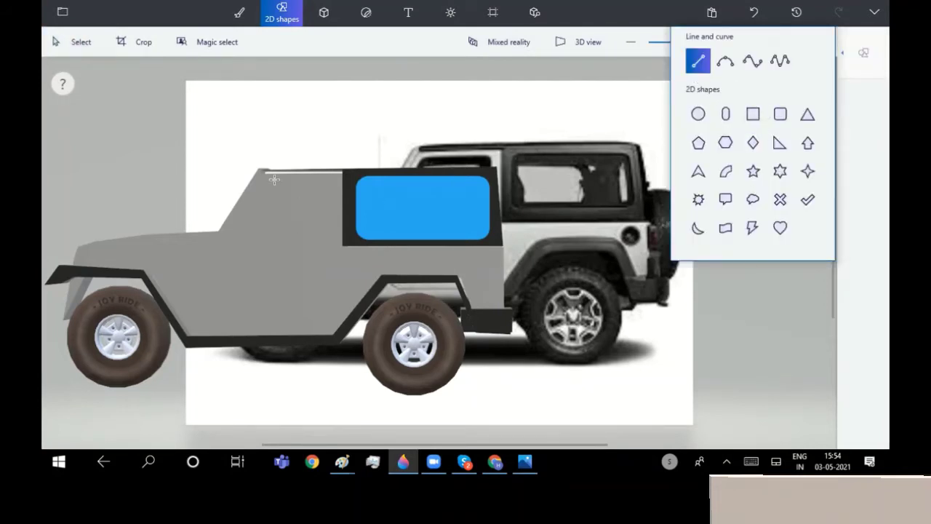
pyautogui.moveTo(265, 179); pyautogui.dragTo(247, 218)
pyautogui.click(863, 53)
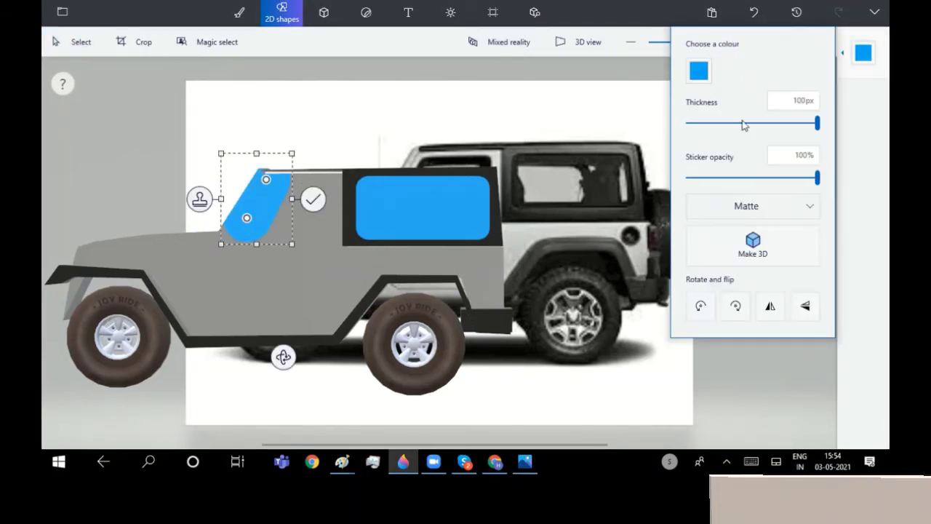
pyautogui.moveTo(818, 123); pyautogui.dragTo(669, 149)
pyautogui.moveTo(237, 221); pyautogui.dragTo(230, 236)
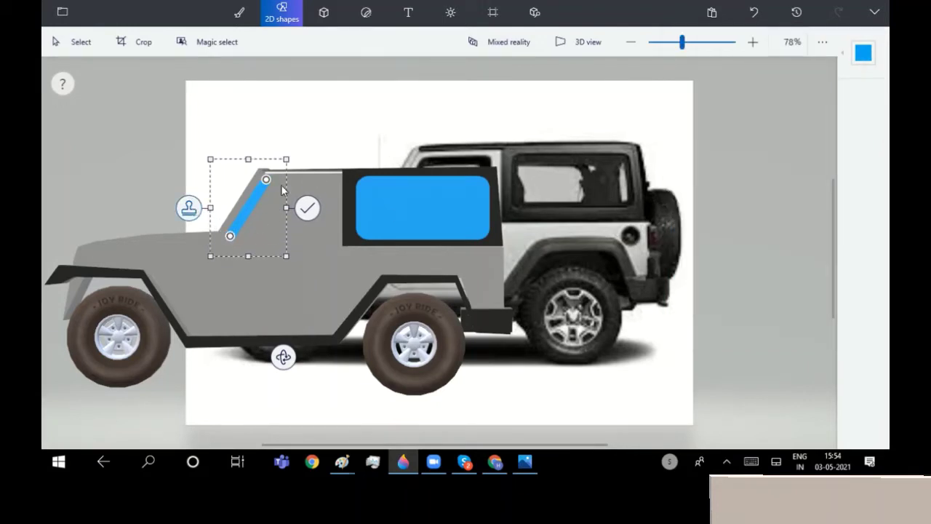
pyautogui.moveTo(236, 242)
pyautogui.mouseDown()
pyautogui.moveTo(322, 258)
pyautogui.moveTo(325, 239)
pyautogui.moveTo(273, 236)
pyautogui.moveTo(327, 237)
pyautogui.mouseUp()
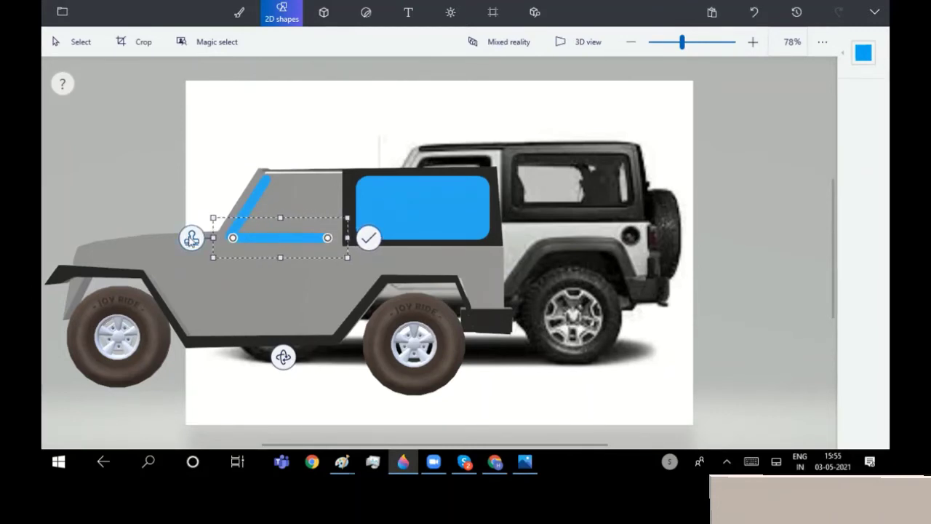
pyautogui.moveTo(191, 239)
pyautogui.mouseDown()
pyautogui.moveTo(197, 245)
pyautogui.moveTo(305, 177)
pyautogui.moveTo(331, 175)
pyautogui.mouseUp()
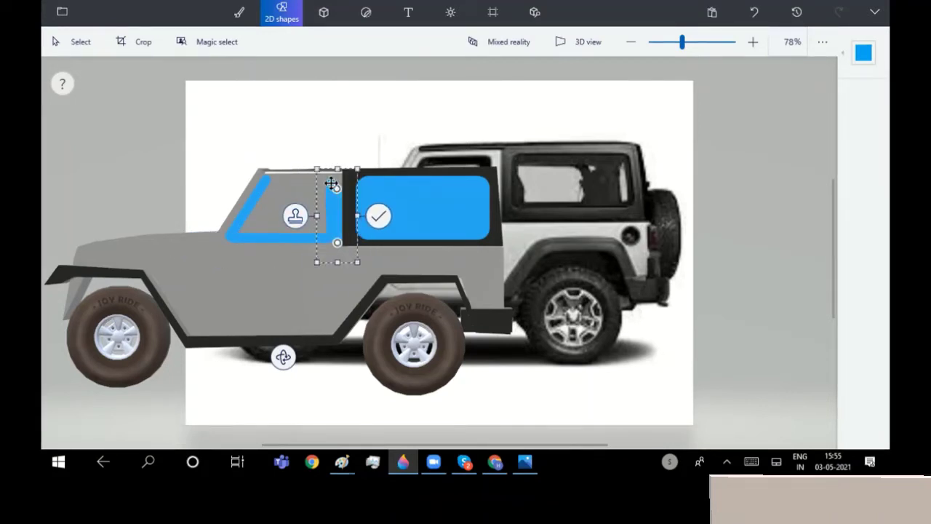
pyautogui.moveTo(329, 175)
pyautogui.mouseDown()
pyautogui.moveTo(279, 186)
pyautogui.moveTo(258, 174)
pyautogui.mouseUp()
pyautogui.moveTo(333, 239); pyautogui.dragTo(328, 179)
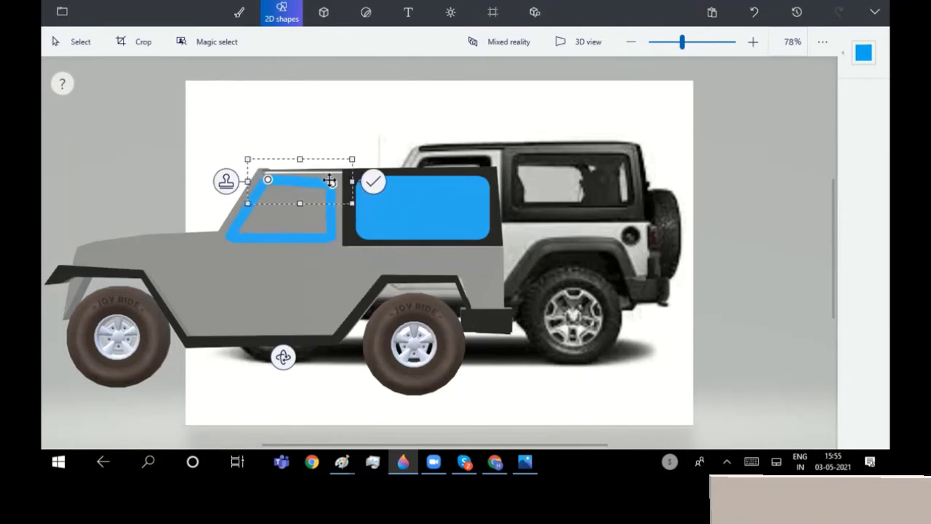
pyautogui.click(760, 131)
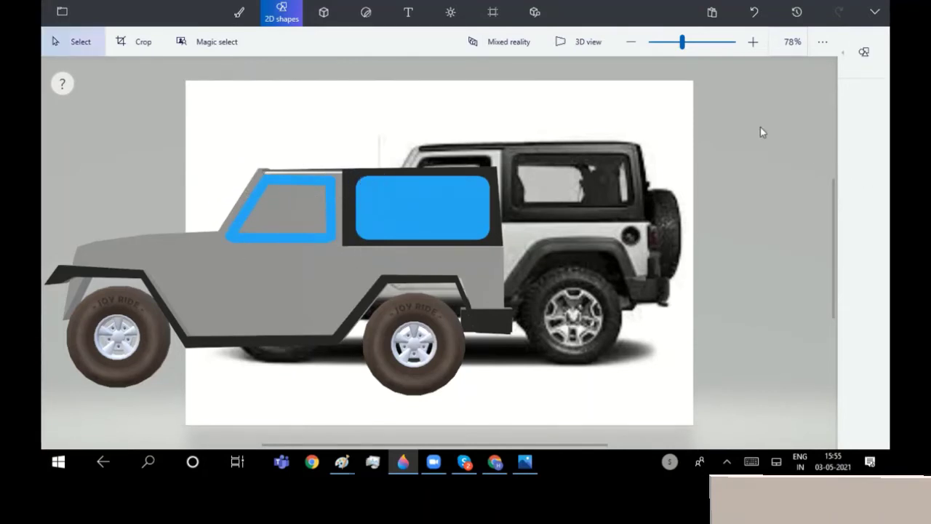
# Pick the marker brush in Brushes for painting the windshield.
pyautogui.click(239, 11)
pyautogui.click(864, 157)
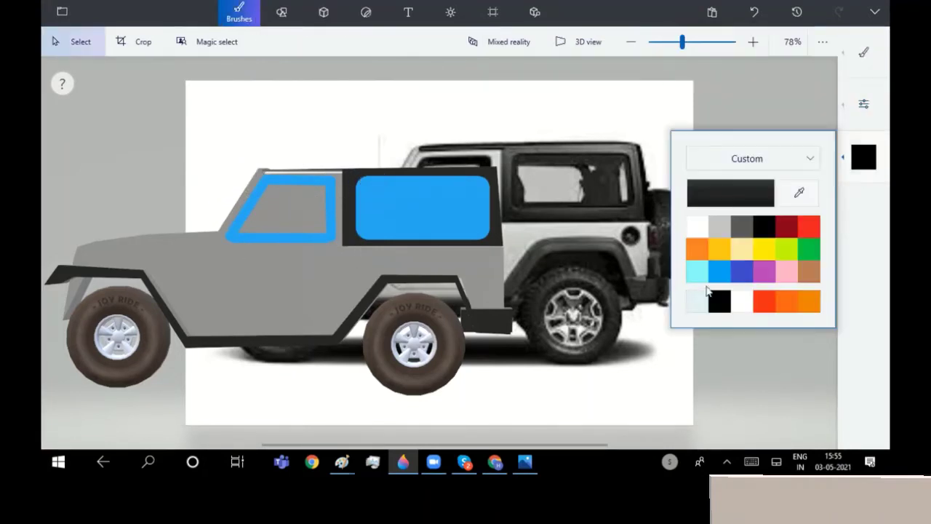
pyautogui.click(267, 199)
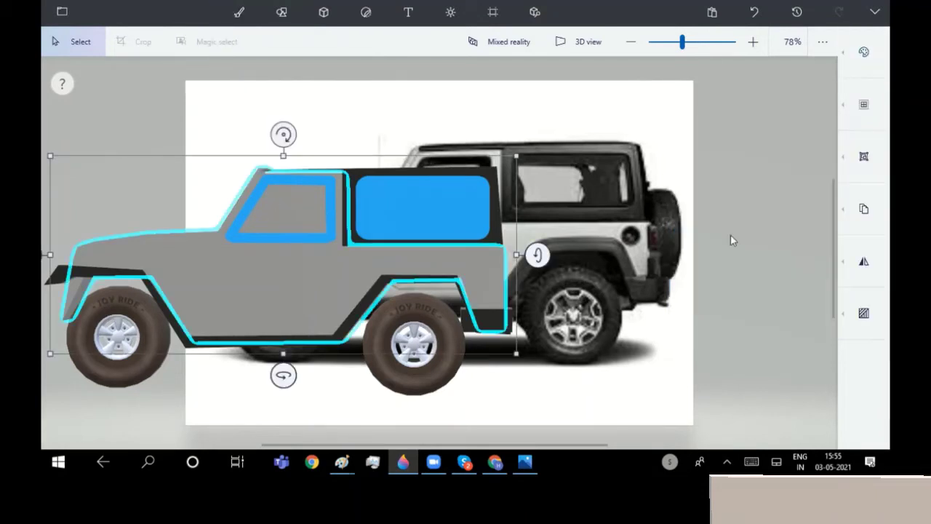
pyautogui.click(864, 52)
pyautogui.click(754, 47)
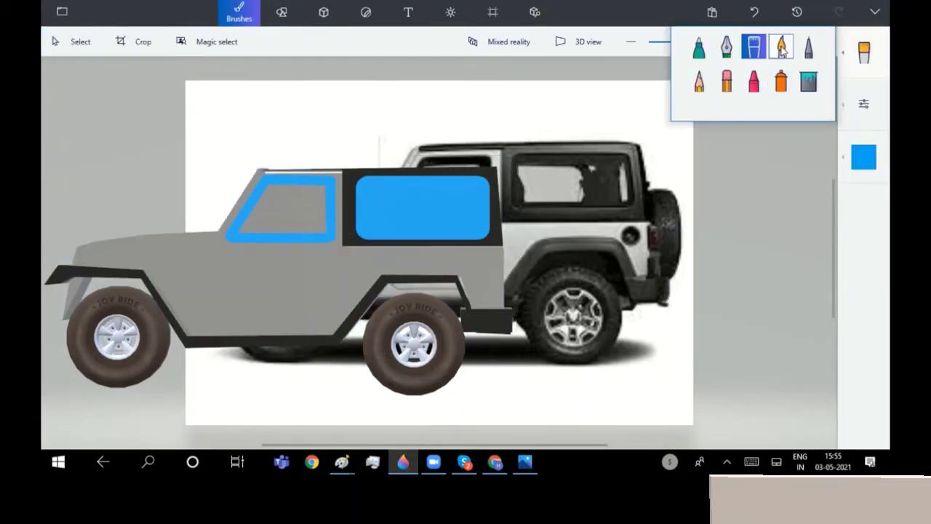
pyautogui.click(782, 47)
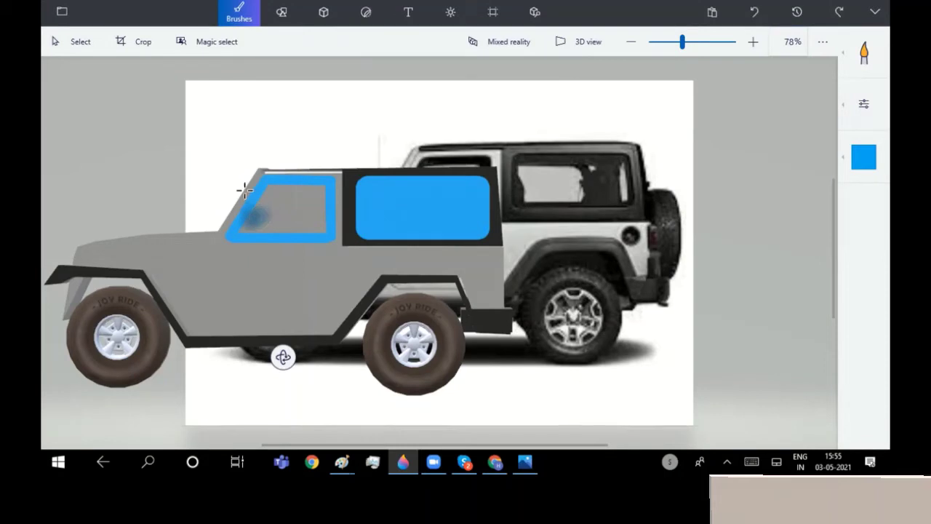
pyautogui.click(864, 52)
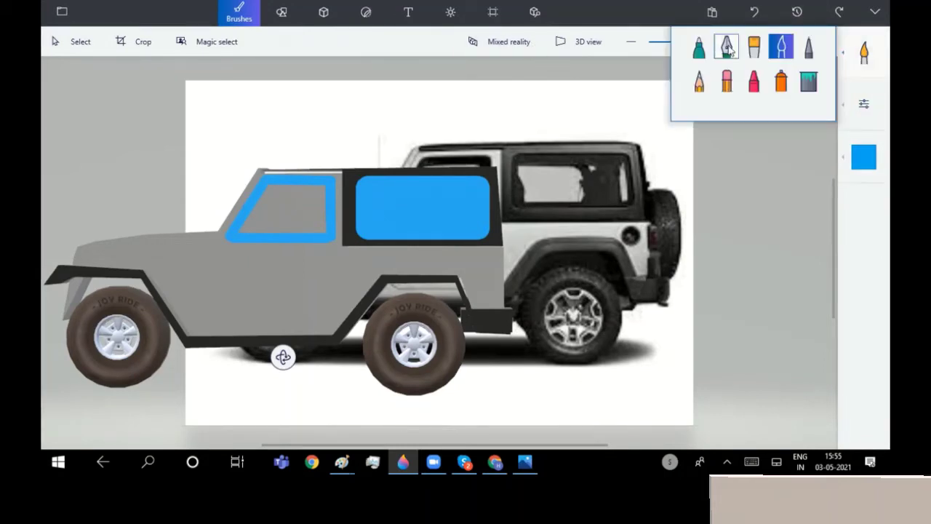
pyautogui.click(700, 48)
# Paint the front windshield solid dark blue with thick marker strokes, then zoom out to 59%.
pyautogui.moveTo(267, 219); pyautogui.dragTo(279, 204)
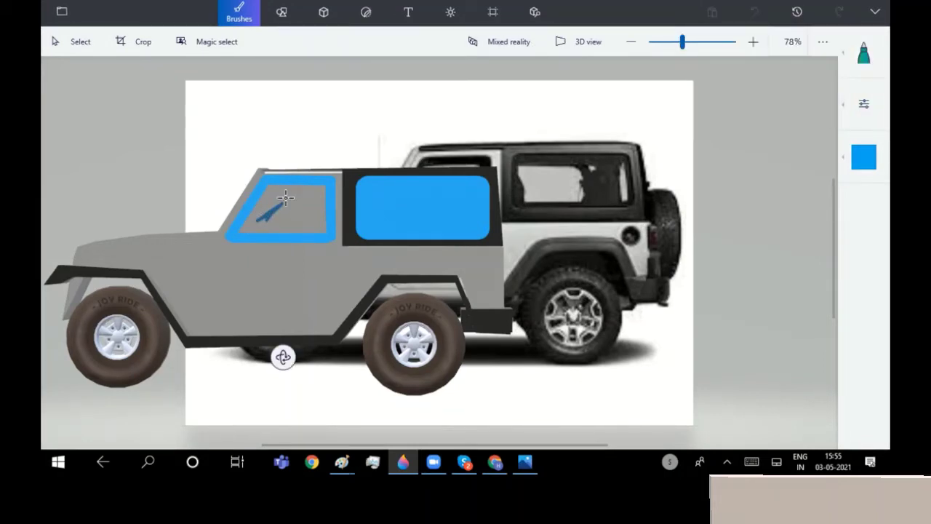
pyautogui.keyDown('ctrl'); pyautogui.scroll(2, 326, 212); pyautogui.keyUp('ctrl')
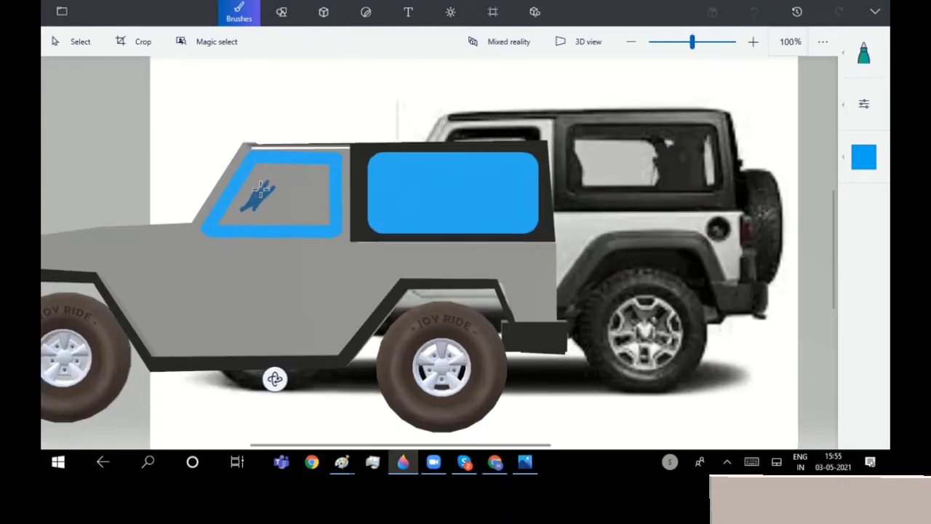
pyautogui.click(864, 52)
pyautogui.click(864, 104)
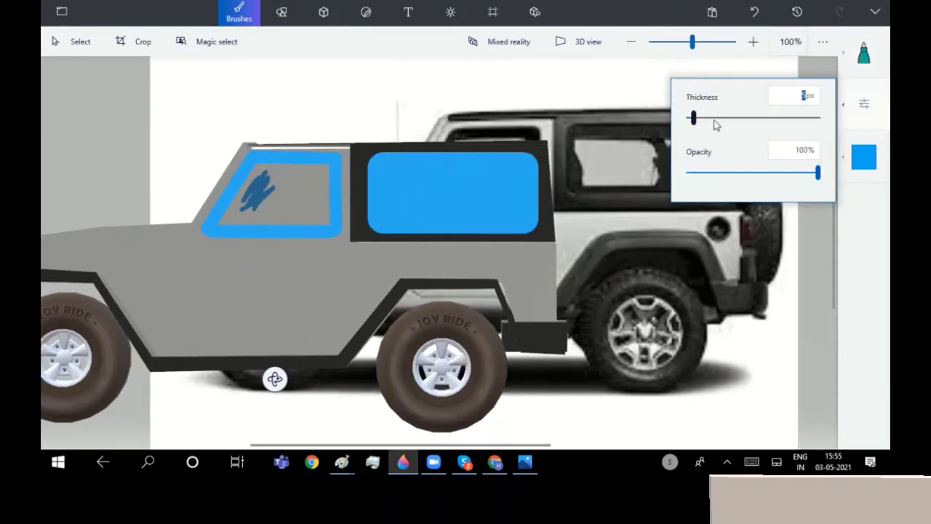
pyautogui.moveTo(269, 202); pyautogui.dragTo(242, 213)
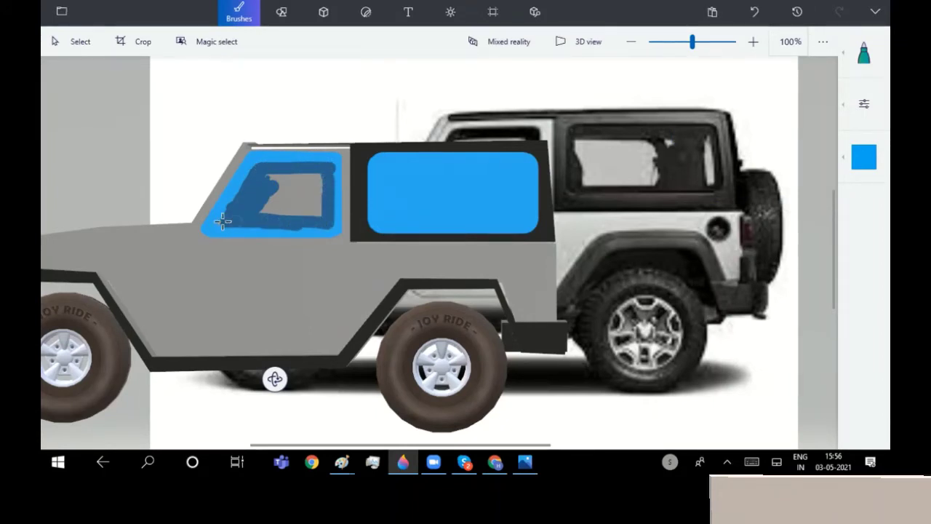
pyautogui.moveTo(290, 184); pyautogui.dragTo(280, 211)
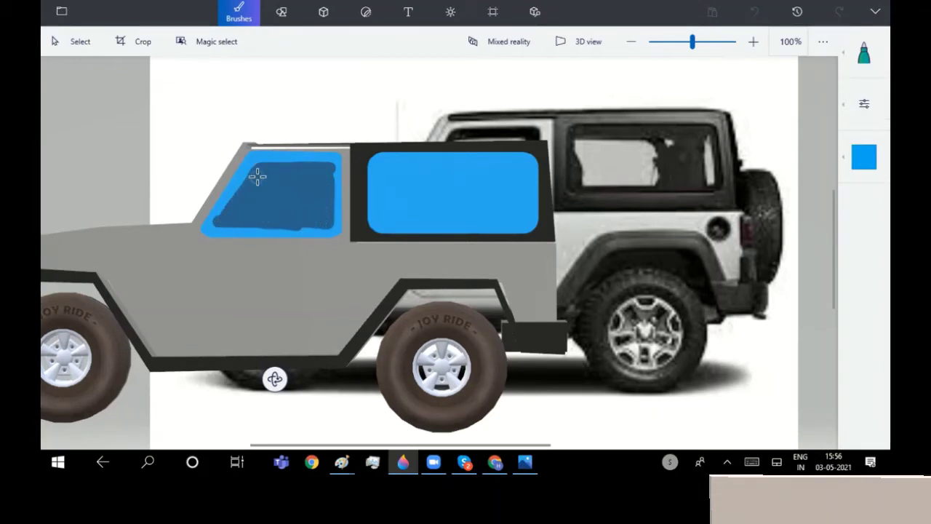
pyautogui.moveTo(297, 224); pyautogui.dragTo(306, 224)
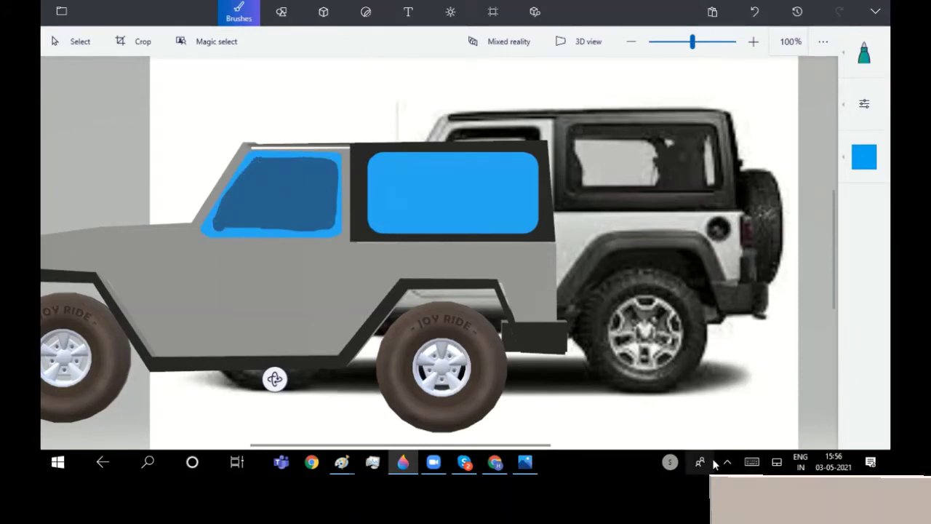
pyautogui.moveTo(692, 41); pyautogui.dragTo(674, 42)
# Select the whole grey jeep and move it rightward over the photo.
pyautogui.click(70, 41)
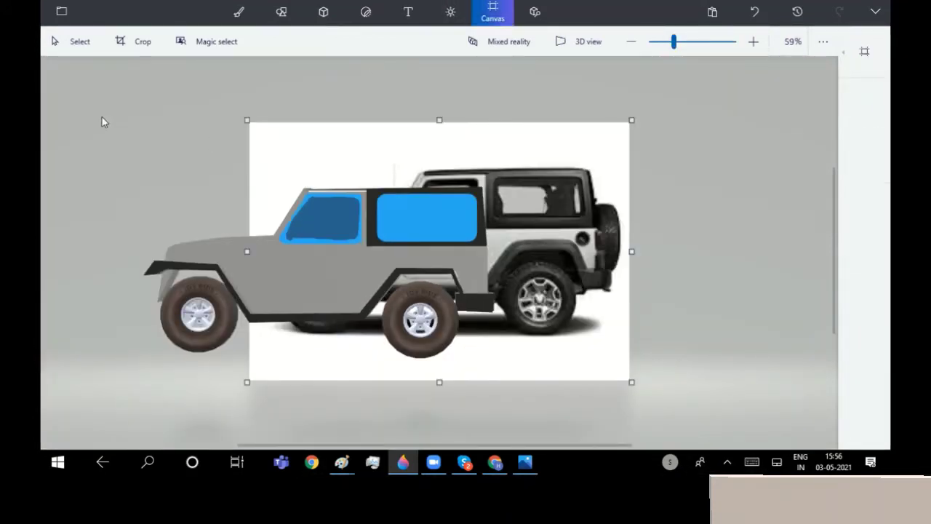
pyautogui.moveTo(104, 117); pyautogui.dragTo(592, 426)
pyautogui.moveTo(455, 307); pyautogui.dragTo(697, 324)
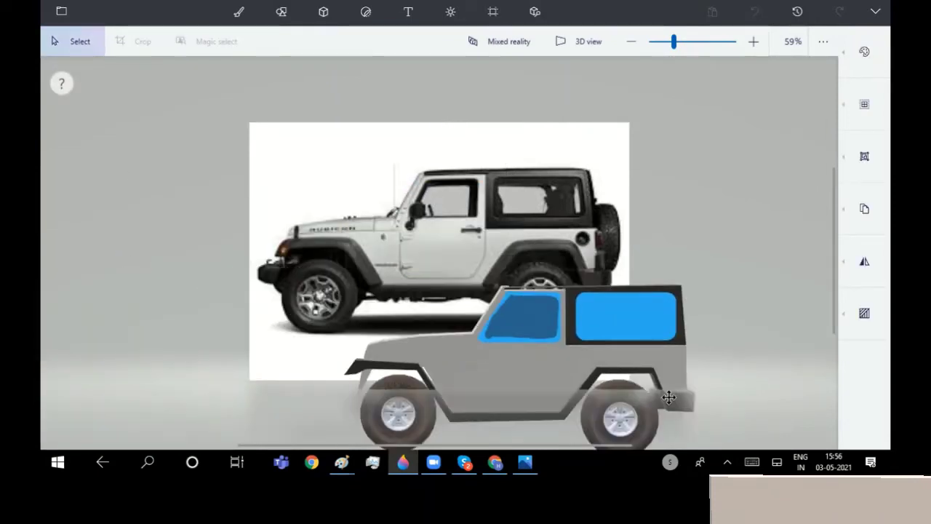
# Draw a small circle on the rear body with a black line colour.
pyautogui.click(803, 139)
pyautogui.click(291, 16)
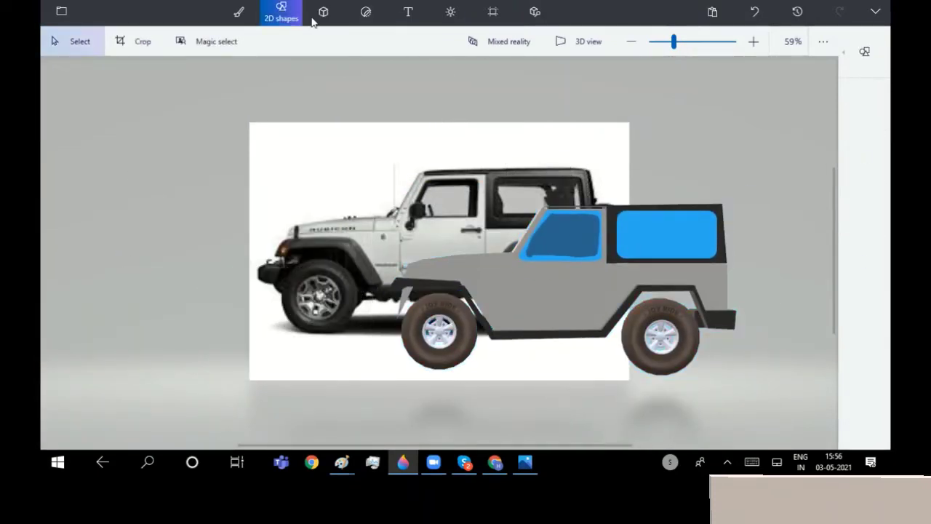
pyautogui.click(863, 54)
pyautogui.click(699, 112)
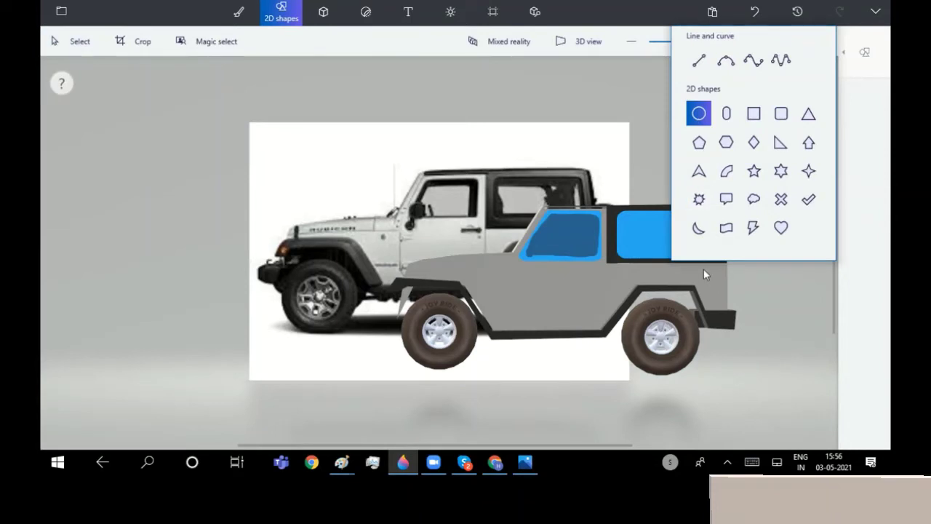
pyautogui.moveTo(704, 274); pyautogui.dragTo(715, 286)
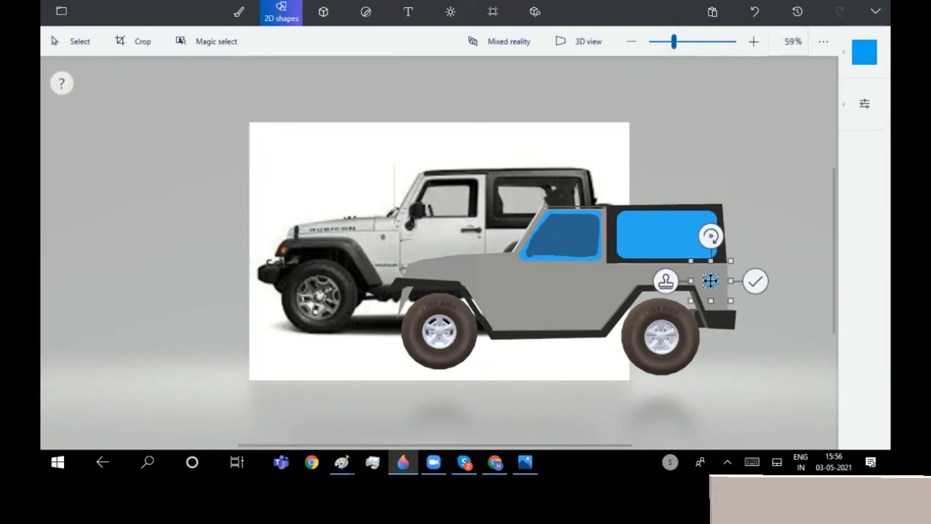
pyautogui.click(864, 52)
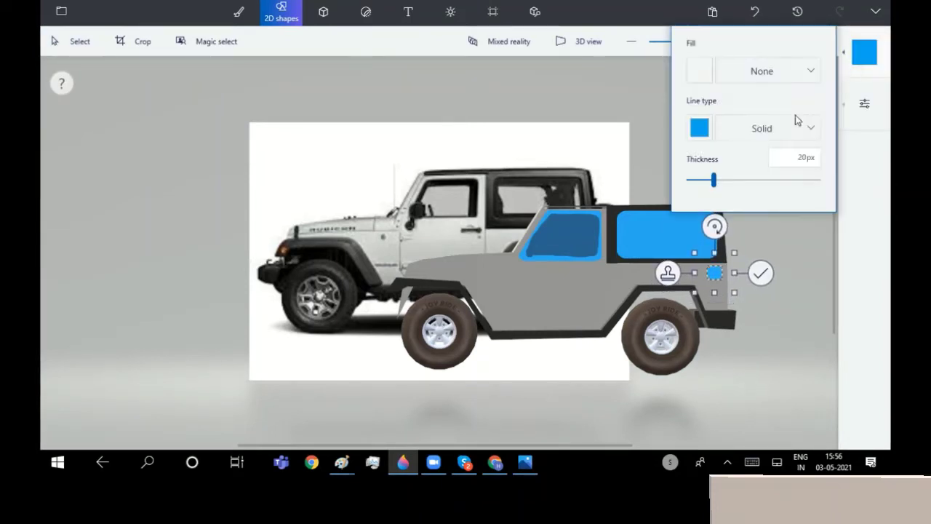
pyautogui.click(699, 128)
pyautogui.click(712, 171)
pyautogui.click(600, 85)
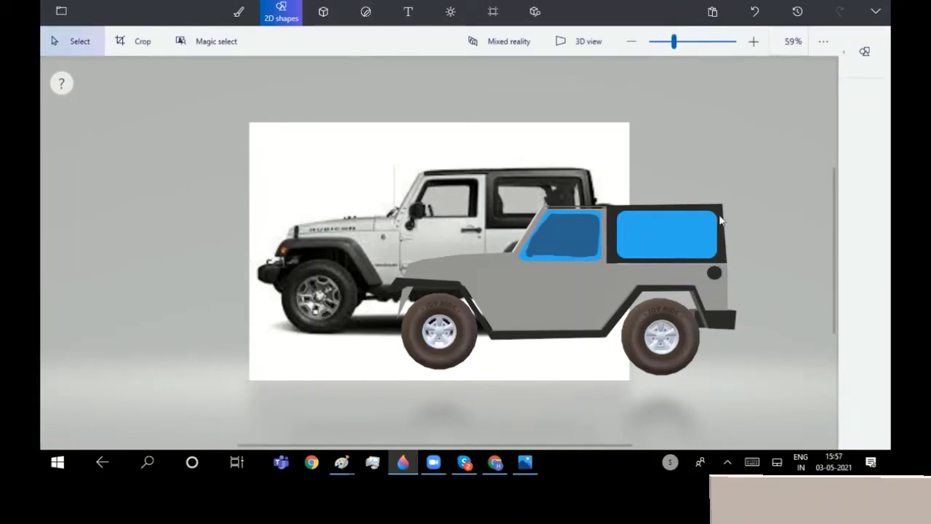
# Draw the door's front, bottom and rear edges as 2px black lines.
pyautogui.click(282, 10)
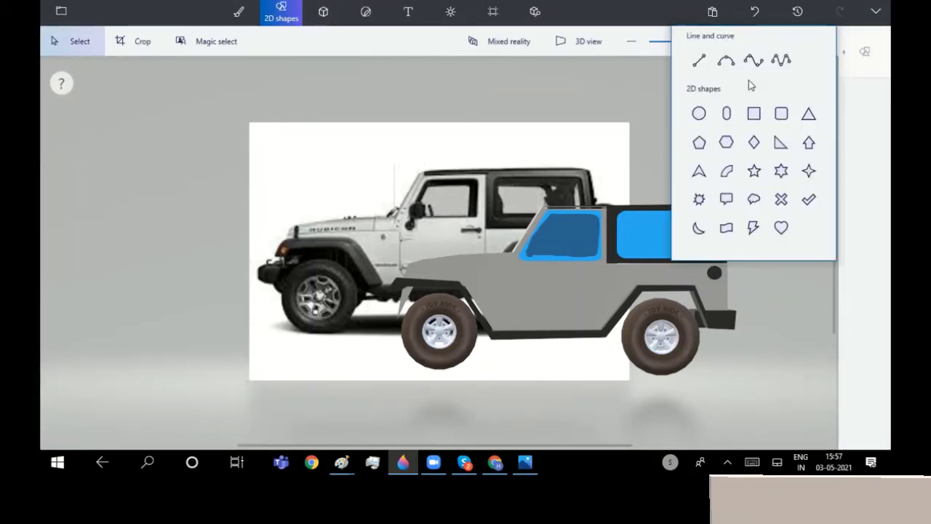
pyautogui.click(699, 59)
pyautogui.moveTo(519, 254); pyautogui.dragTo(518, 321)
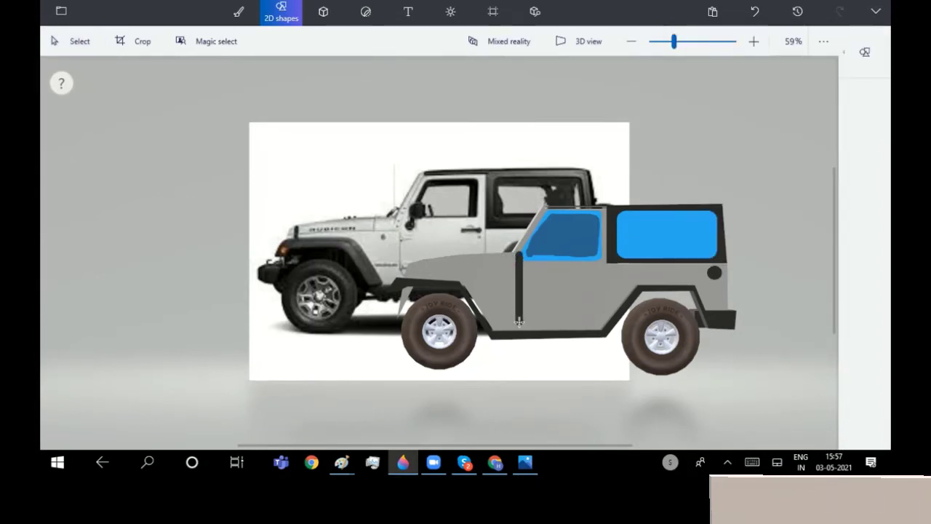
pyautogui.click(851, 58)
pyautogui.moveTo(713, 122); pyautogui.dragTo(690, 122)
pyautogui.click(477, 291)
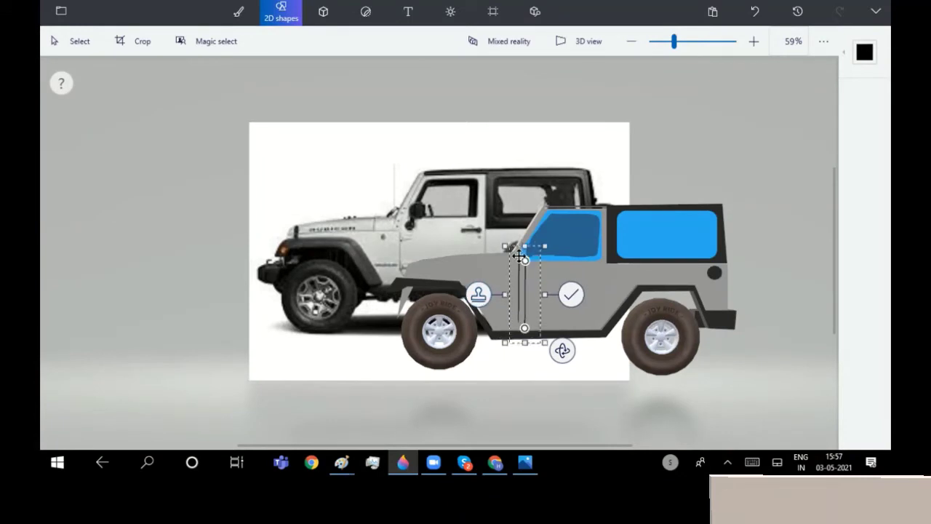
pyautogui.moveTo(525, 328)
pyautogui.mouseDown()
pyautogui.moveTo(598, 327)
pyautogui.moveTo(583, 311)
pyautogui.mouseUp()
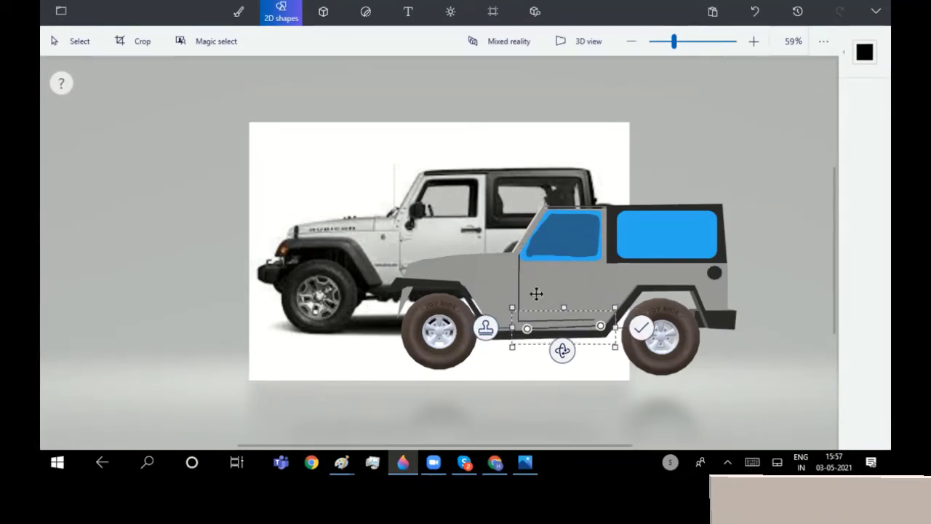
pyautogui.moveTo(600, 325); pyautogui.dragTo(601, 248)
pyautogui.moveTo(601, 327); pyautogui.dragTo(597, 318)
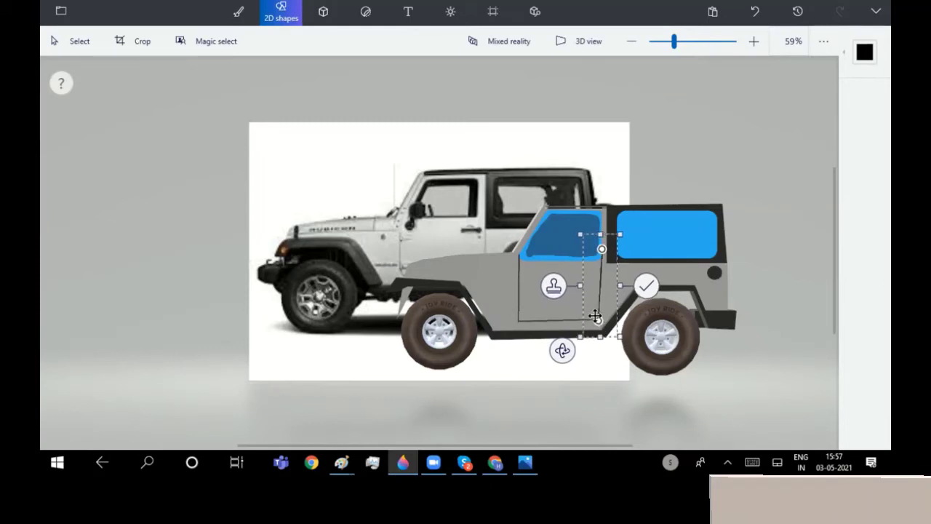
pyautogui.click(645, 284)
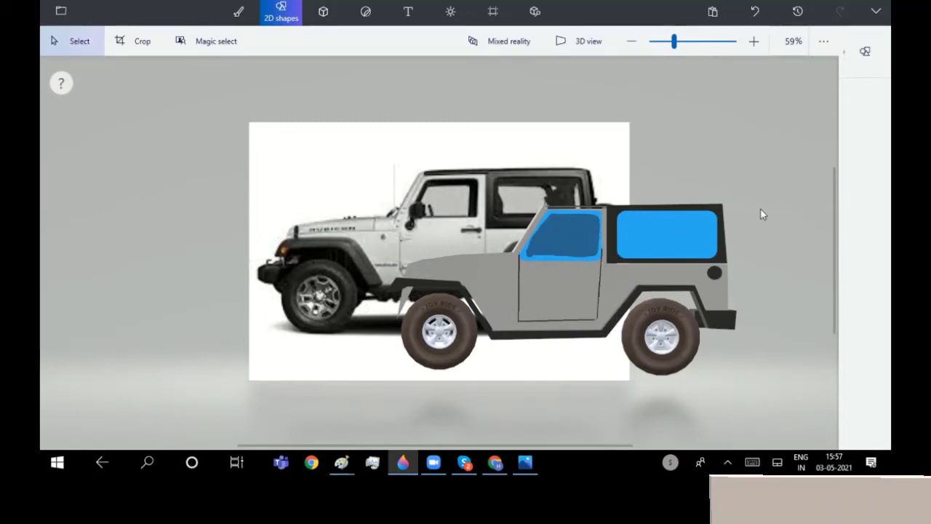
# Draw a black 3D cube door handle on the door.
pyautogui.click(323, 11)
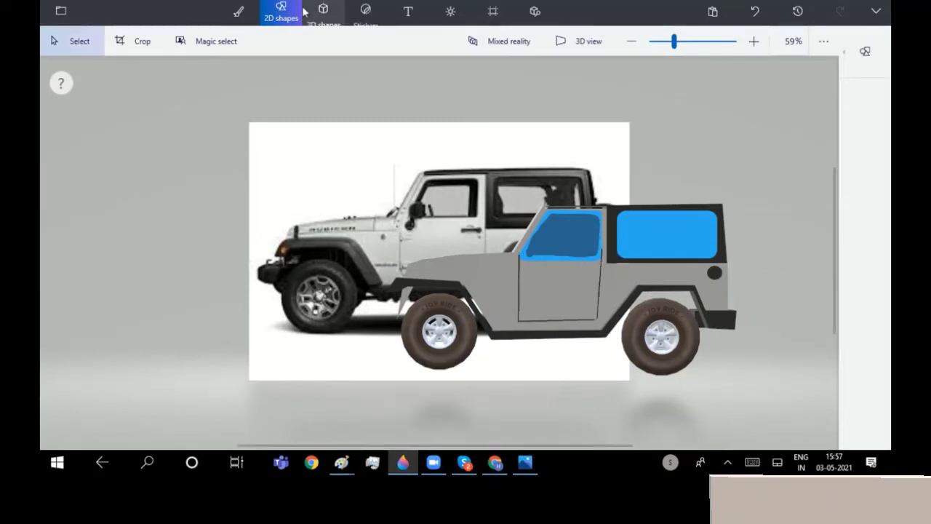
pyautogui.click(862, 51)
pyautogui.click(701, 151)
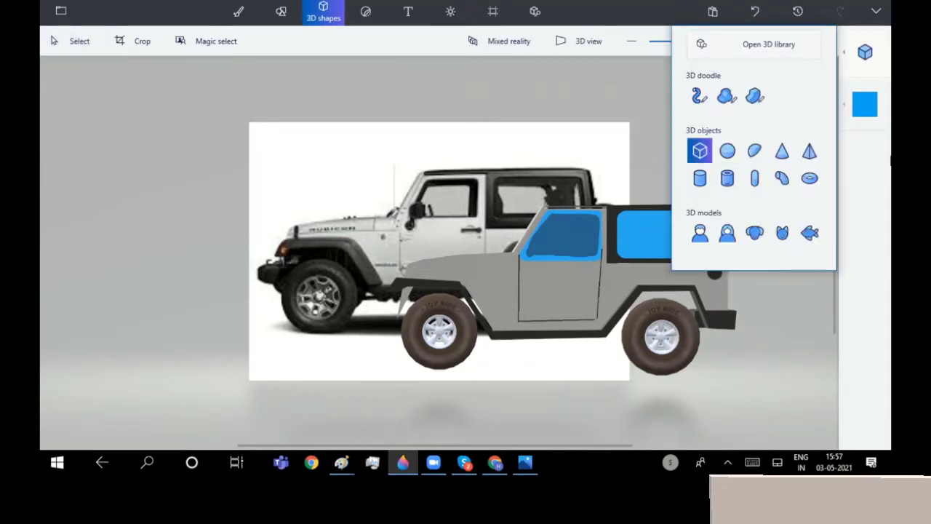
pyautogui.click(865, 104)
pyautogui.click(720, 249)
pyautogui.moveTo(573, 269)
pyautogui.mouseDown()
pyautogui.moveTo(592, 273)
pyautogui.moveTo(533, 273)
pyautogui.mouseUp()
pyautogui.click(551, 303)
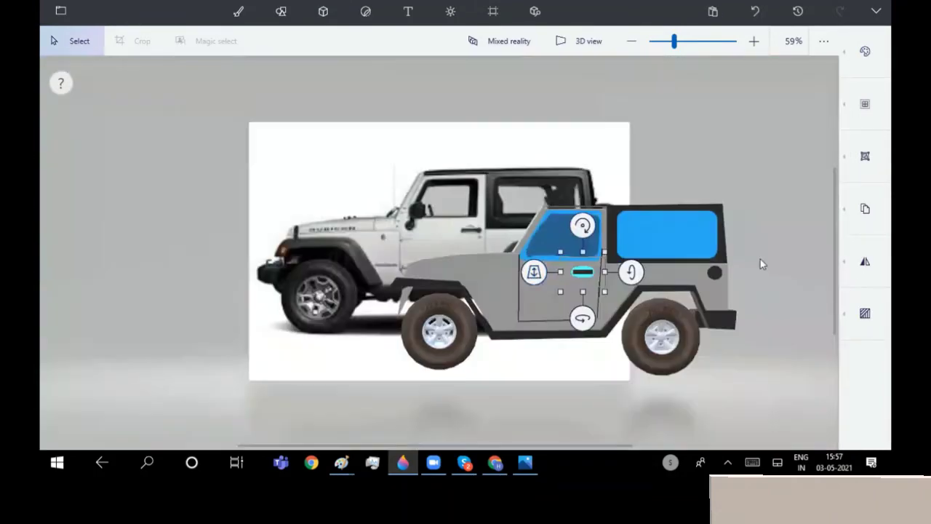
pyautogui.click(760, 259)
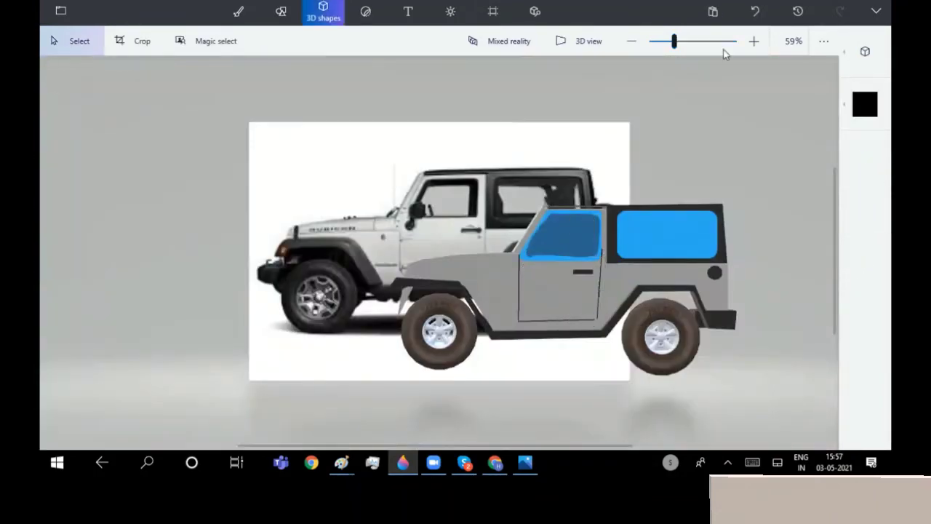
# Add a short black line on the hood at the windshield's base.
pyautogui.click(865, 51)
pyautogui.click(841, 106)
pyautogui.click(281, 11)
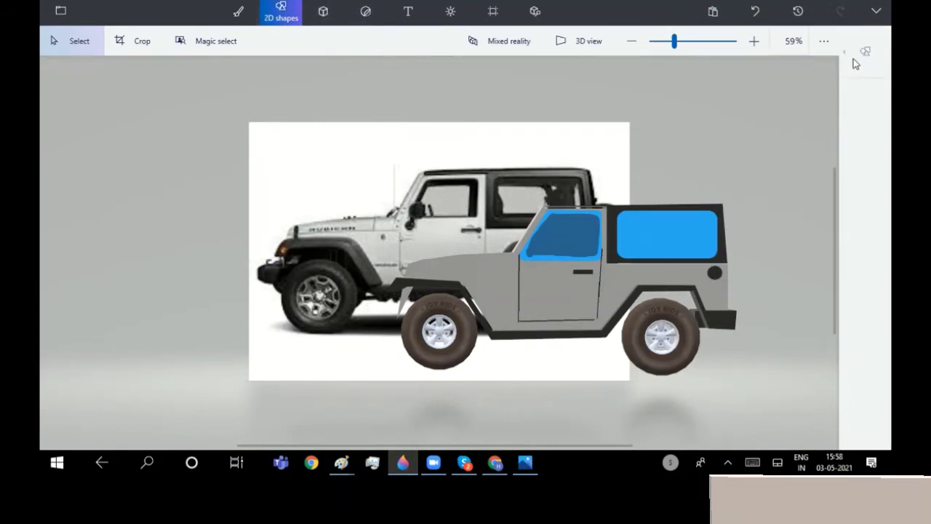
pyautogui.click(699, 63)
pyautogui.moveTo(406, 268); pyautogui.dragTo(512, 264)
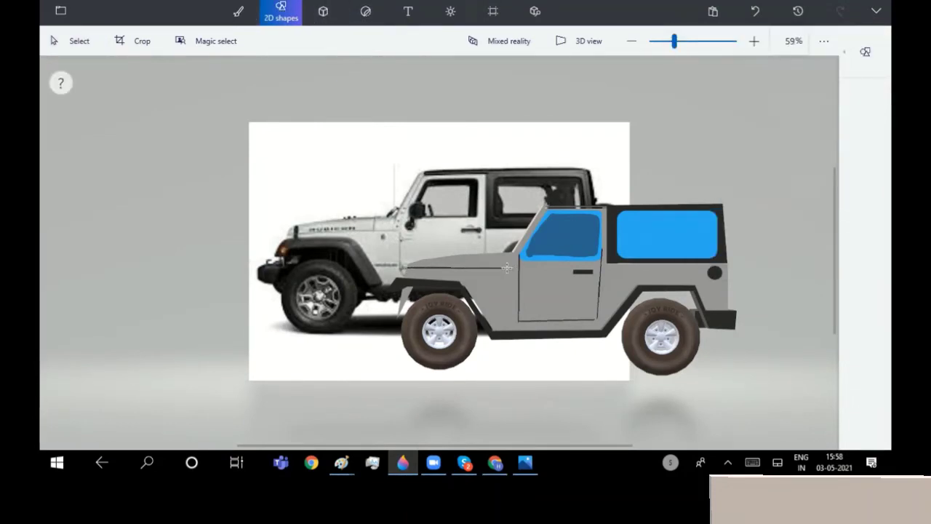
pyautogui.moveTo(431, 259)
pyautogui.mouseDown()
pyautogui.moveTo(506, 244)
pyautogui.moveTo(507, 267)
pyautogui.moveTo(485, 253)
pyautogui.mouseUp()
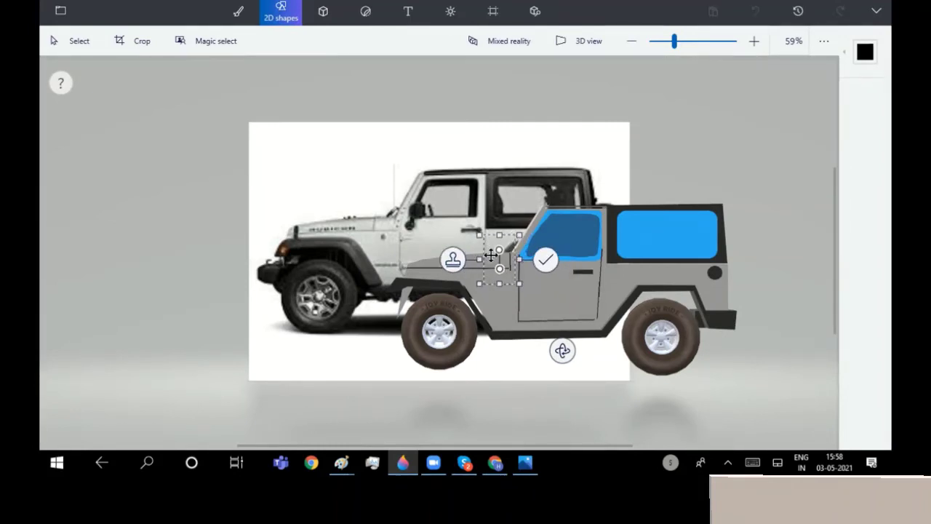
pyautogui.click(652, 136)
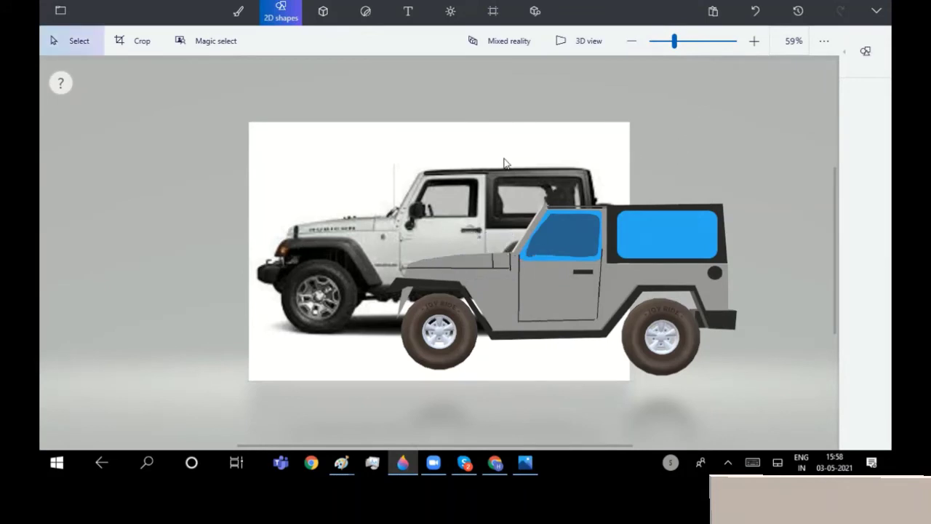
# Select the grey jeep and rotate it 90° so its end faces the viewer.
pyautogui.click(492, 11)
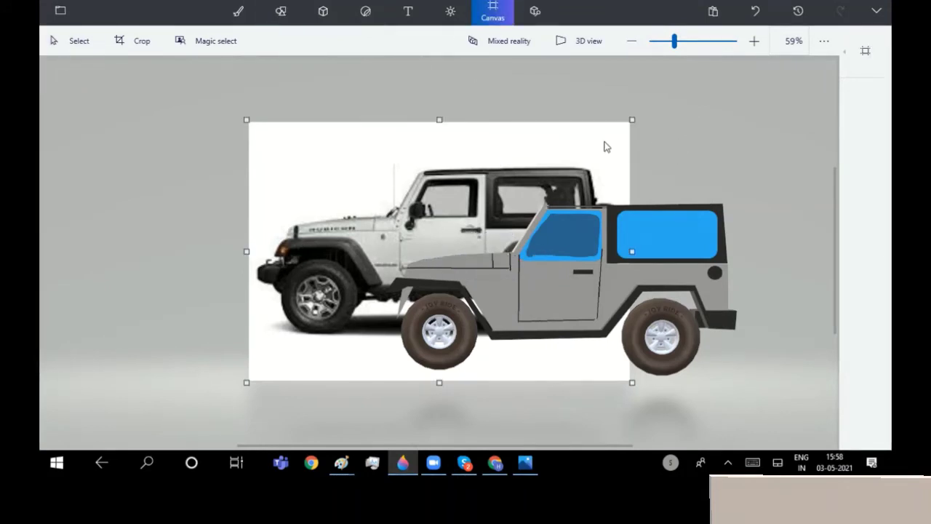
pyautogui.moveTo(363, 156); pyautogui.dragTo(807, 386)
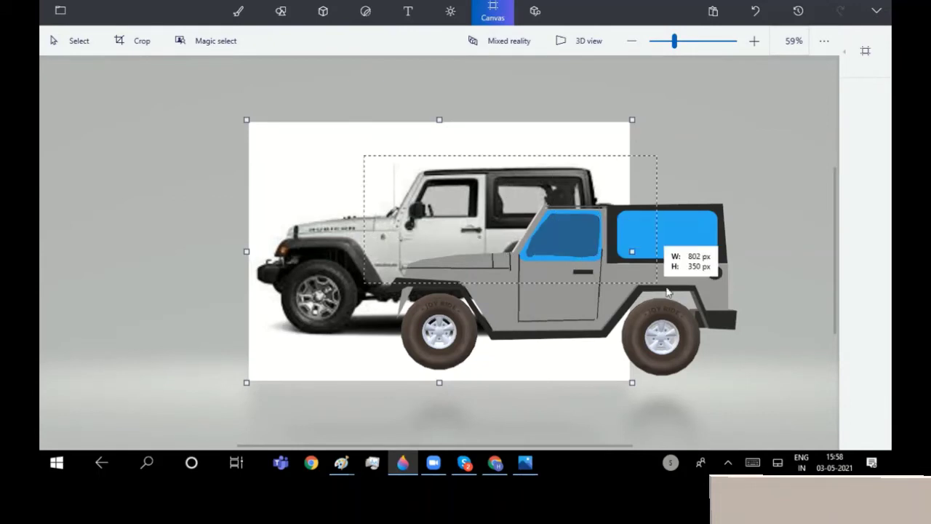
pyautogui.moveTo(558, 412)
pyautogui.mouseDown()
pyautogui.moveTo(737, 407)
pyautogui.moveTo(722, 408)
pyautogui.moveTo(710, 299)
pyautogui.mouseUp()
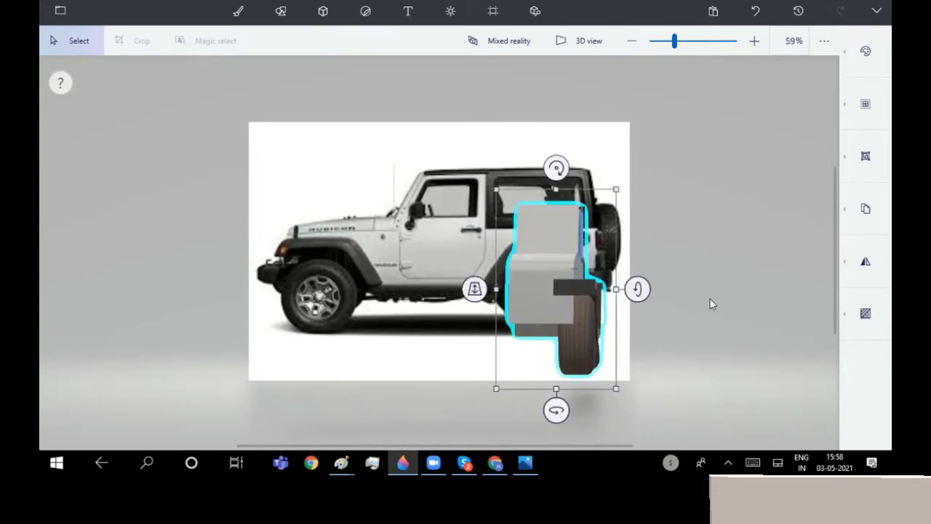
pyautogui.click(493, 11)
pyautogui.moveTo(494, 462)
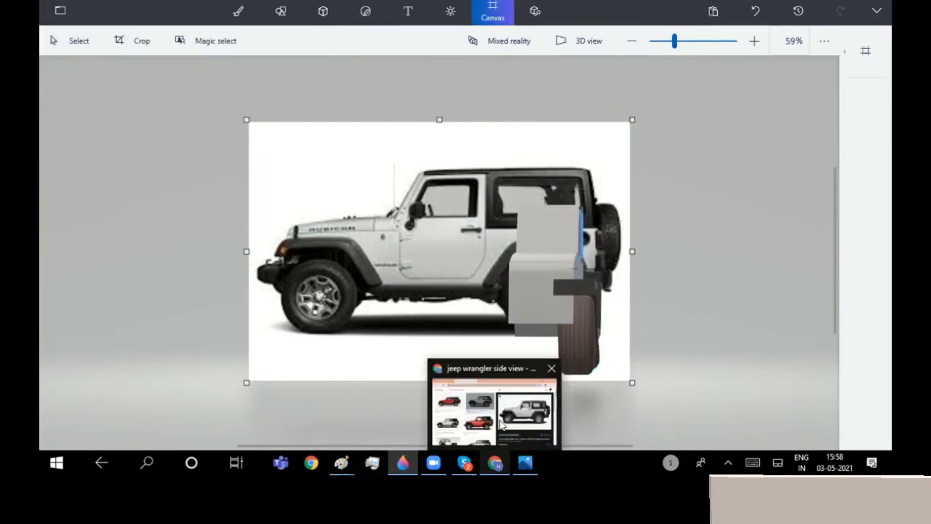
# Change the Chrome image search from 'side' to 'jeep wrangler front' views.
pyautogui.click(502, 424)
pyautogui.press('BackSpace')
pyautogui.press('BackSpace')
pyautogui.press('BackSpace')
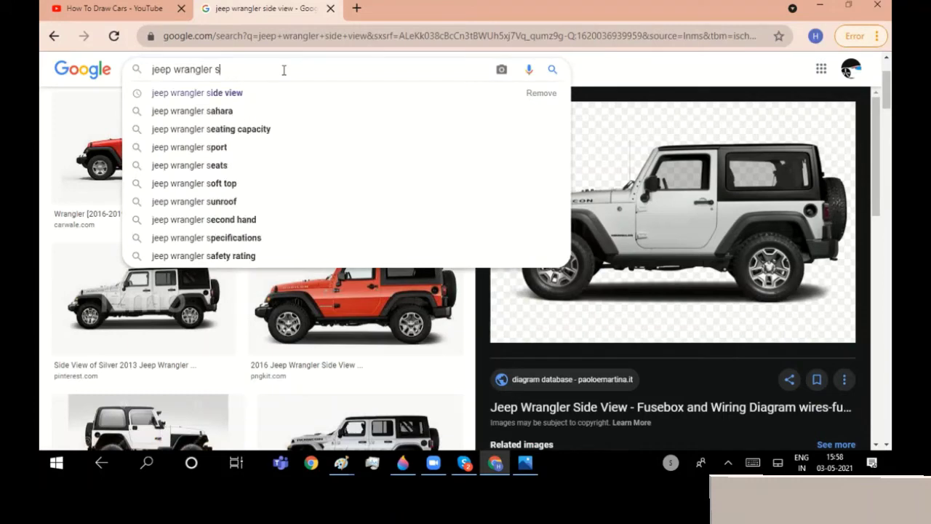
pyautogui.press('BackSpace')
pyautogui.write('front')
pyautogui.press('Return')
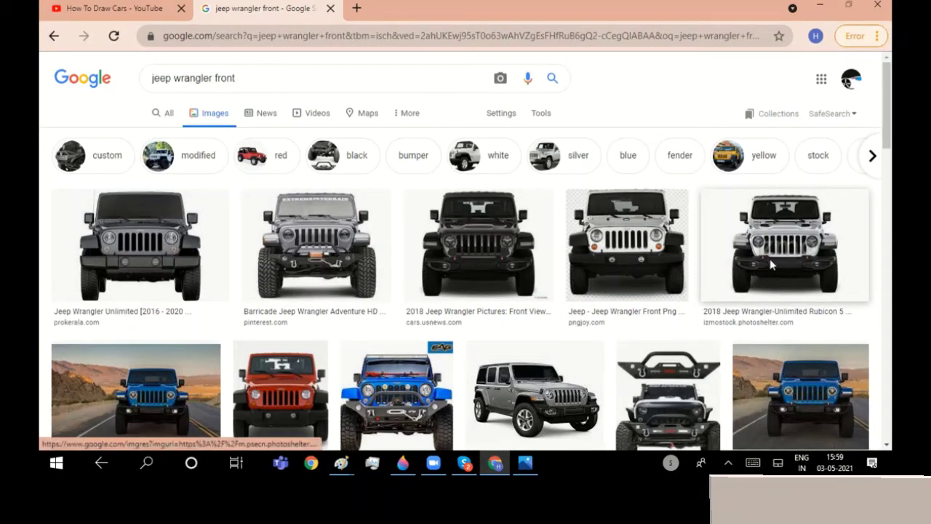
# Copy the dark front-view Jeep Wrangler photo and return to the Paint 3D drawing.
pyautogui.click(770, 267)
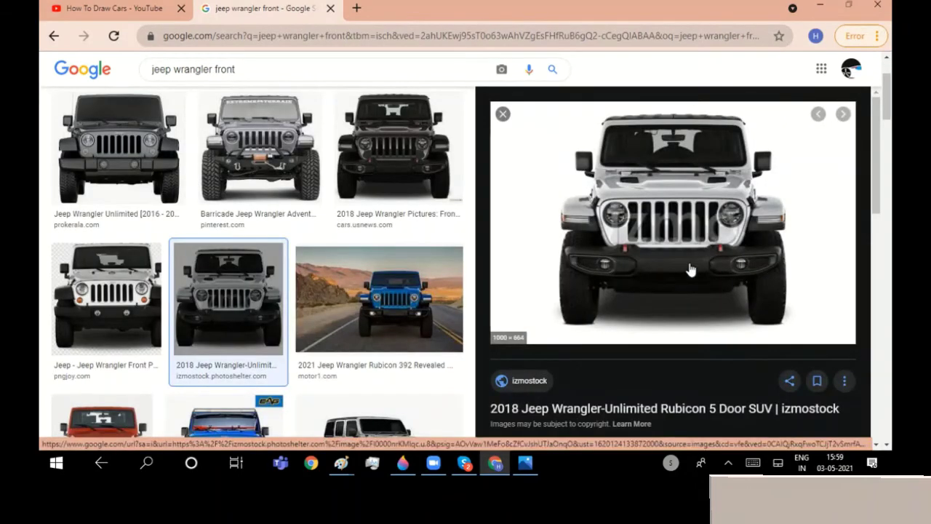
pyautogui.click(116, 146)
pyautogui.rightClick(630, 268)
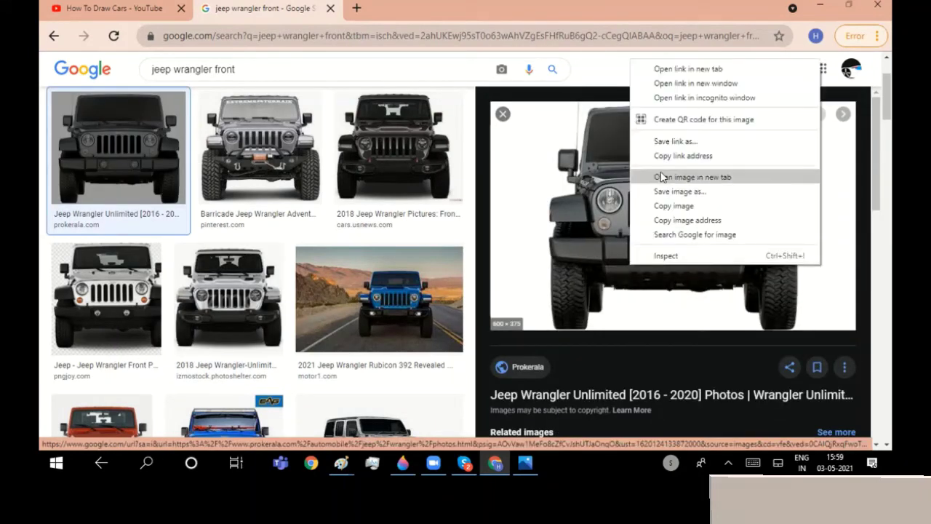
pyautogui.click(673, 205)
pyautogui.rightClick(670, 239)
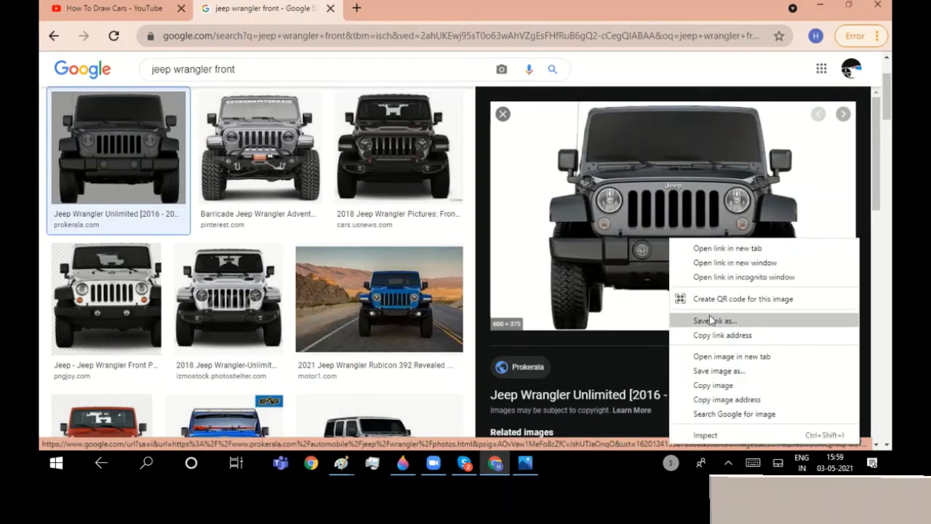
pyautogui.click(698, 385)
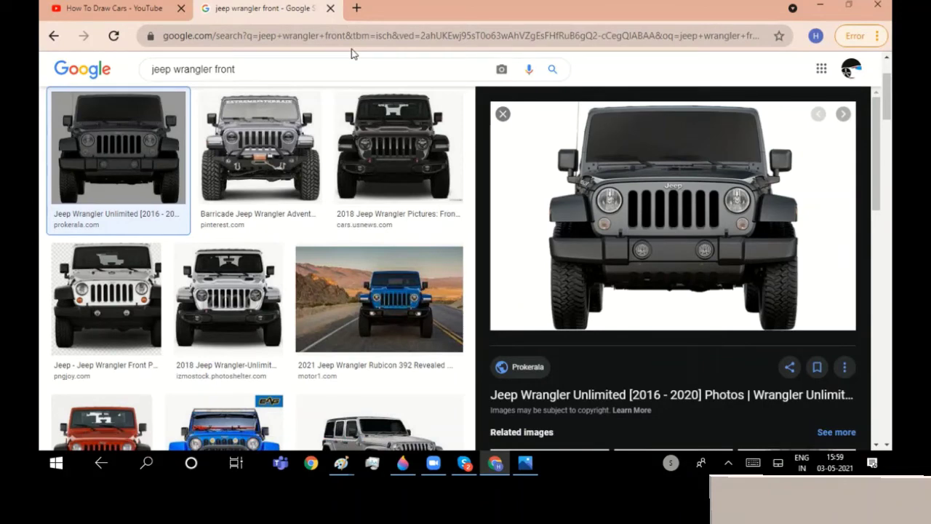
pyautogui.rightClick(685, 246)
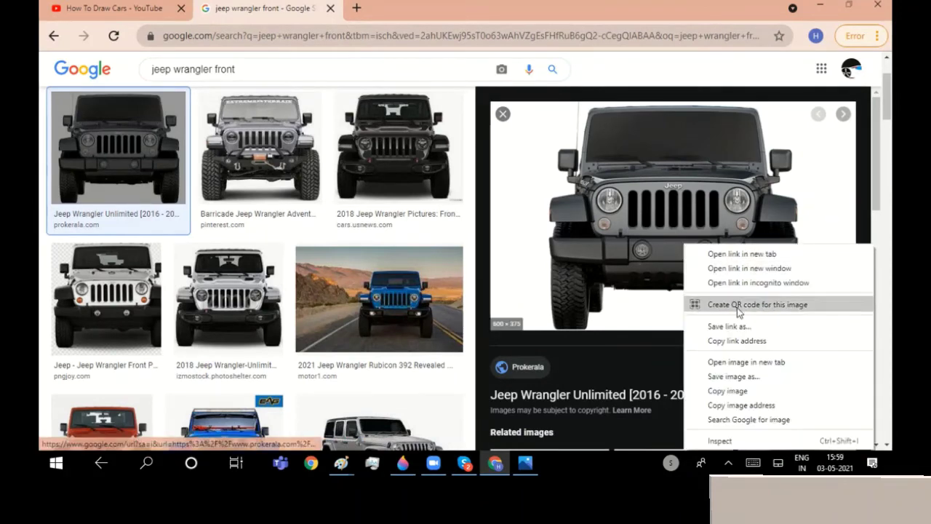
pyautogui.click(753, 395)
pyautogui.moveTo(402, 464)
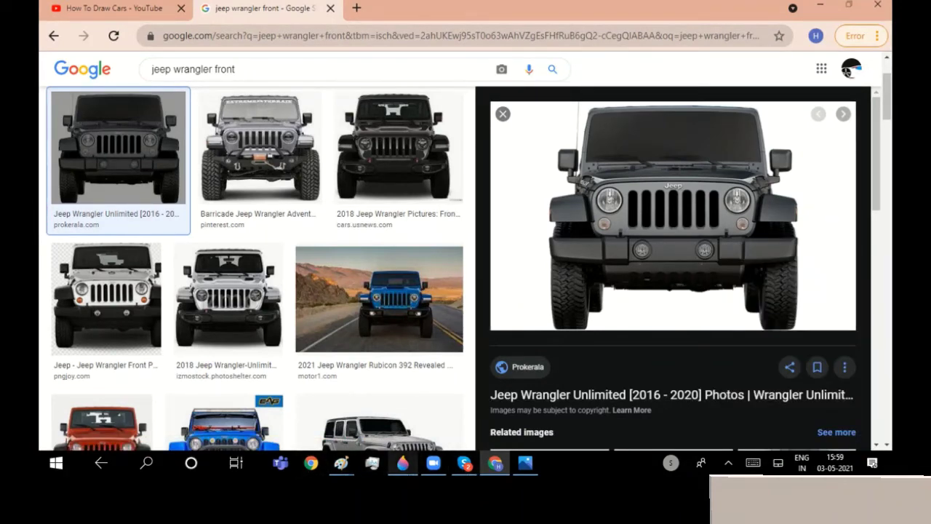
pyautogui.click(402, 425)
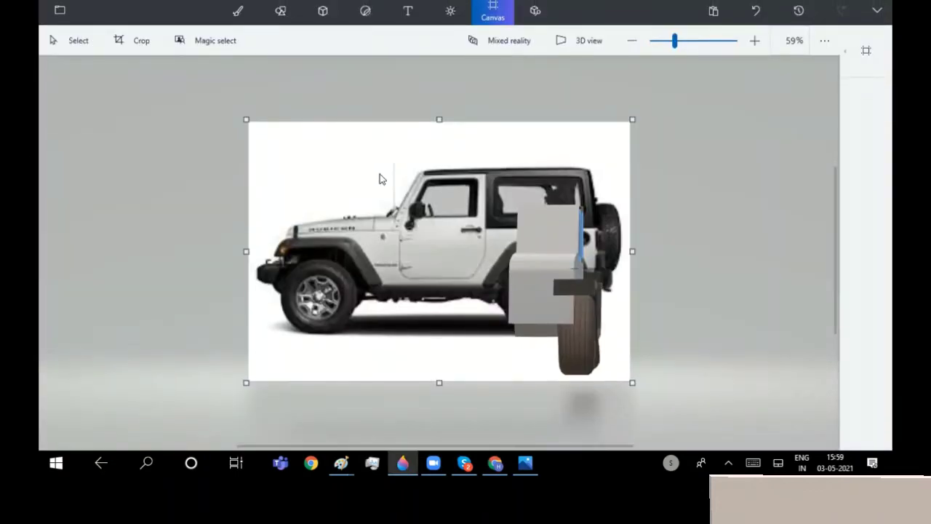
# Paste the front-view jeep photo and stretch it to fill the canvas.
pyautogui.hotkey('ctrl', 'v')
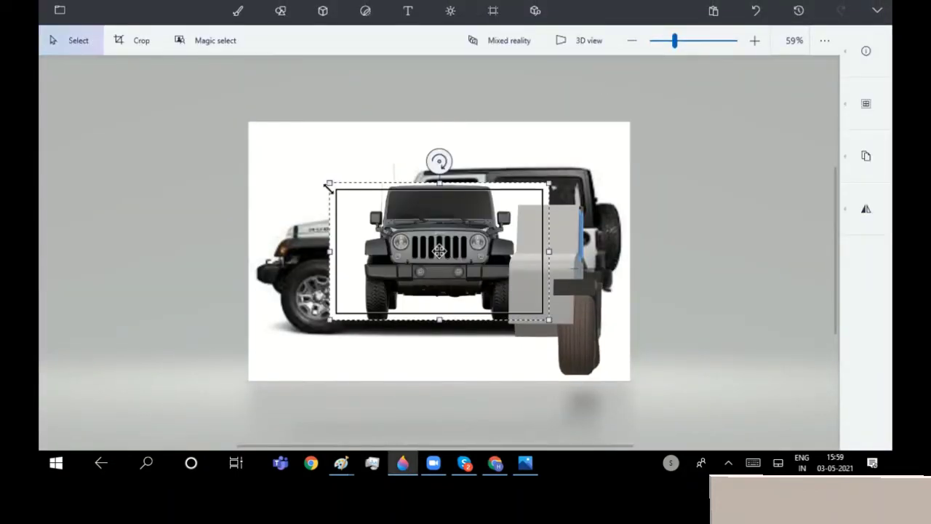
pyautogui.moveTo(256, 129); pyautogui.dragTo(249, 125)
pyautogui.moveTo(549, 320)
pyautogui.mouseDown()
pyautogui.moveTo(623, 363)
pyautogui.moveTo(630, 379)
pyautogui.mouseUp()
# Move and resize the grey 3D body piece over the jeep photo's right half.
pyautogui.moveTo(488, 167); pyautogui.dragTo(630, 384)
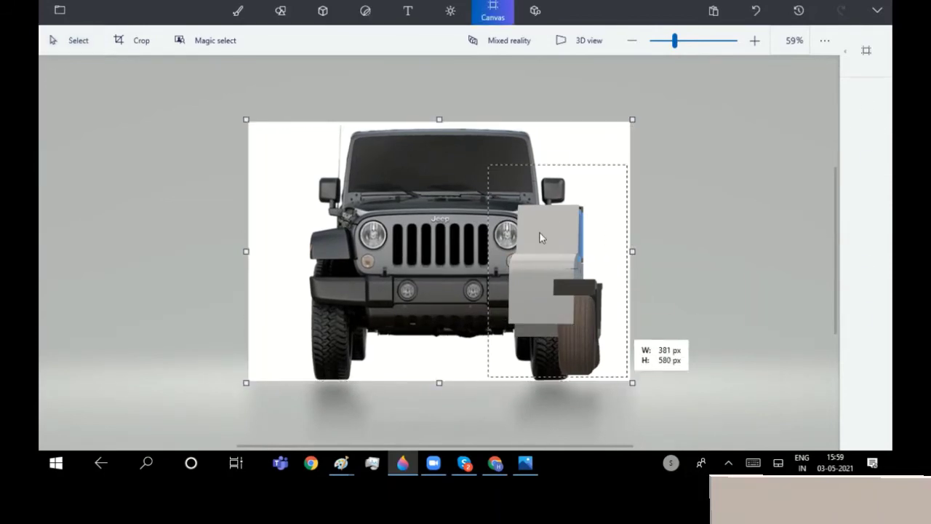
pyautogui.moveTo(552, 275)
pyautogui.mouseDown()
pyautogui.moveTo(495, 259)
pyautogui.moveTo(478, 190)
pyautogui.mouseUp()
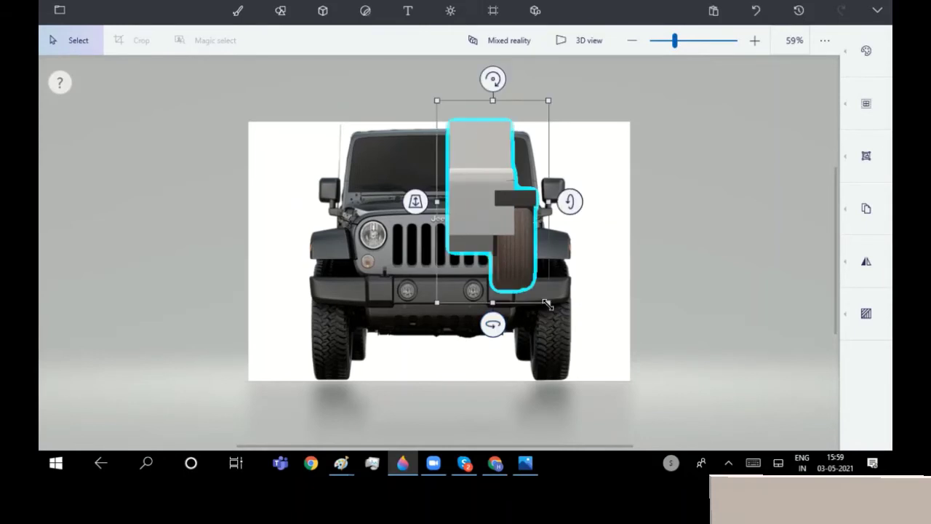
pyautogui.moveTo(487, 326); pyautogui.dragTo(590, 408)
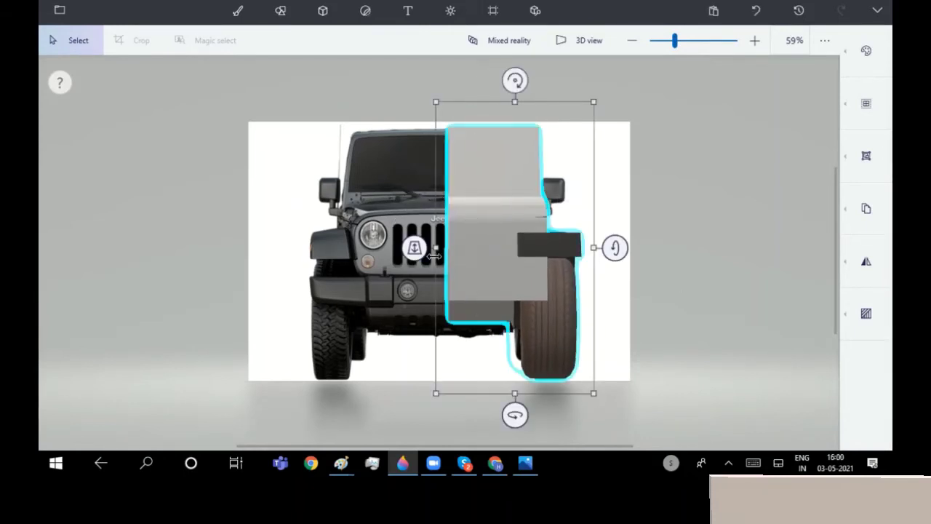
pyautogui.moveTo(434, 256); pyautogui.dragTo(426, 255)
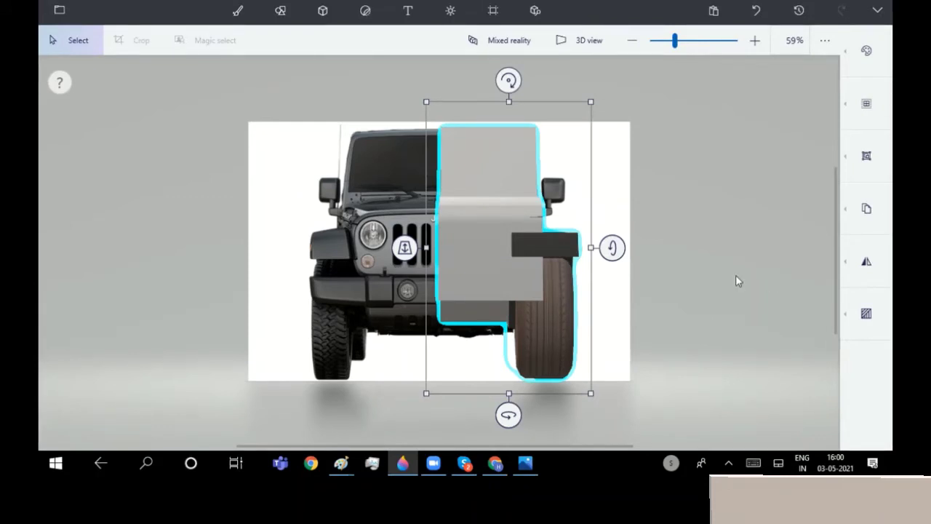
# Select the 3D jeep model and try the grouping and select-all options.
pyautogui.click(494, 11)
pyautogui.click(453, 247)
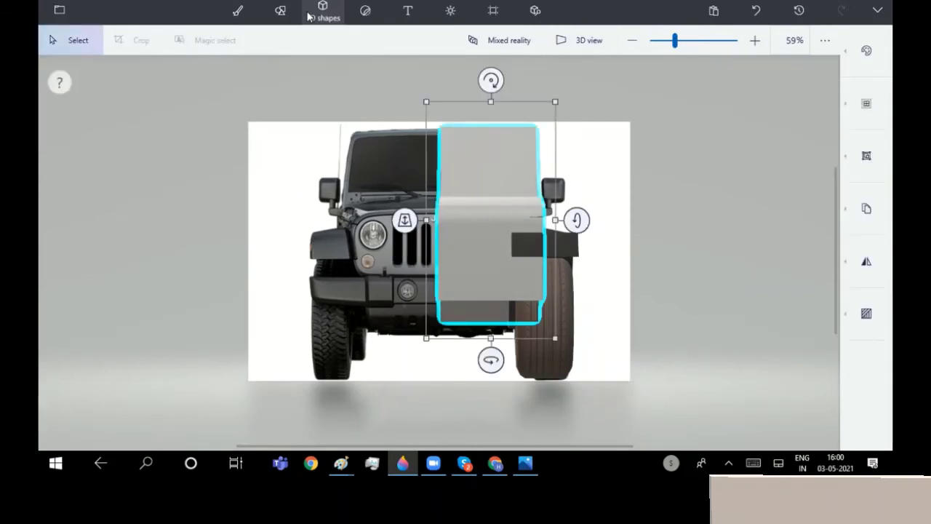
pyautogui.click(494, 10)
pyautogui.moveTo(418, 107); pyautogui.dragTo(609, 398)
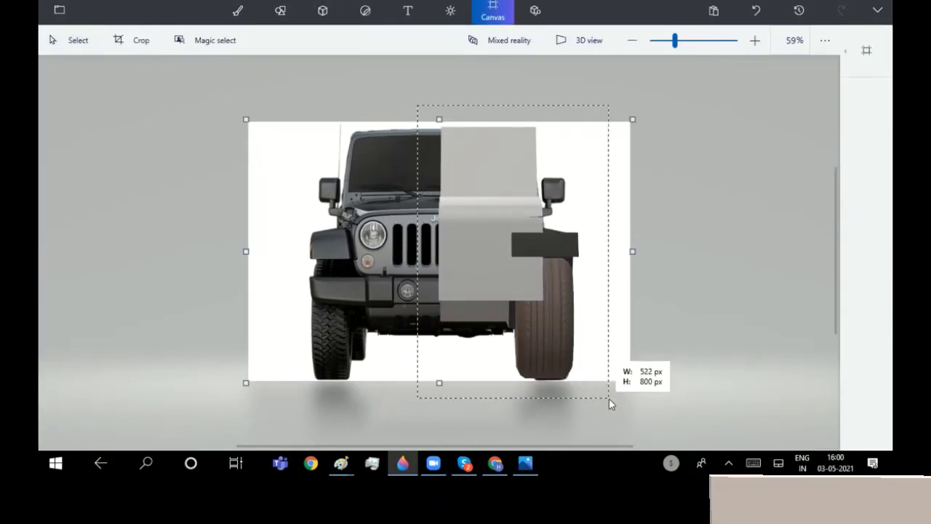
pyautogui.click(752, 211)
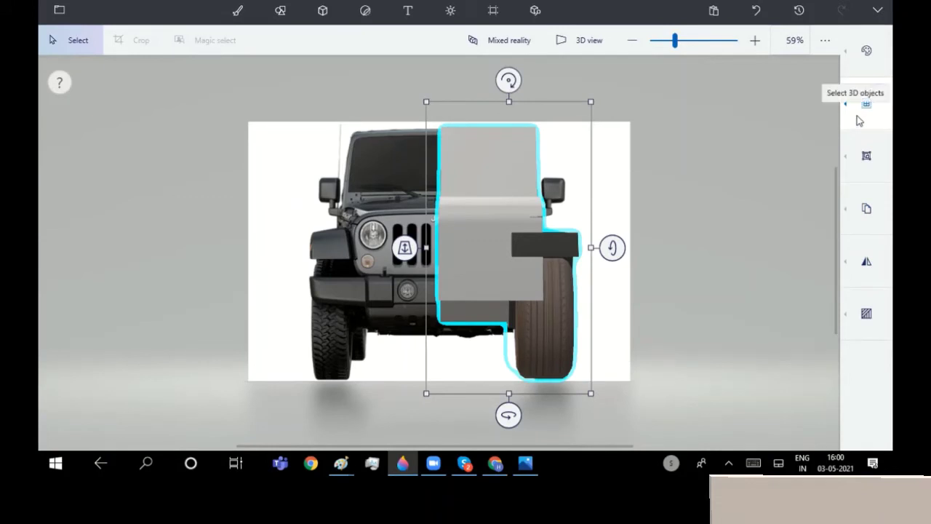
pyautogui.click(863, 155)
pyautogui.click(866, 103)
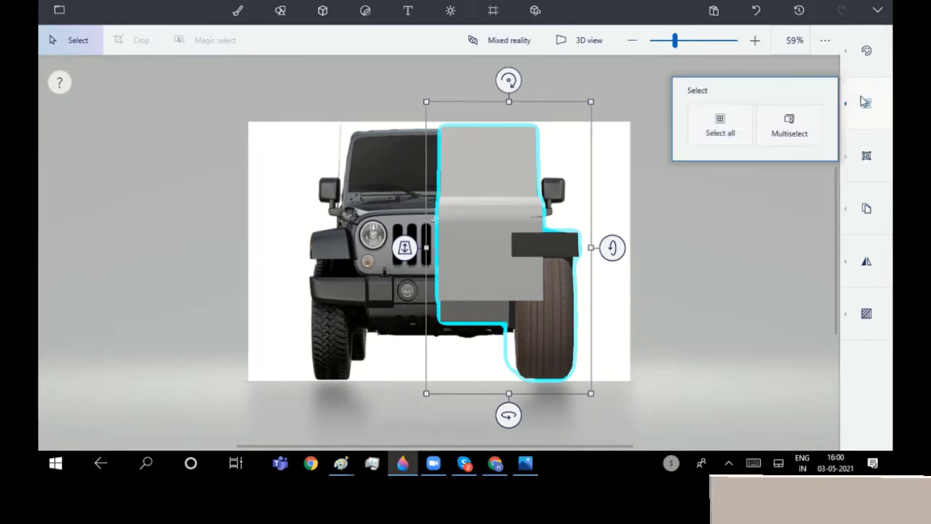
pyautogui.click(731, 140)
pyautogui.click(493, 10)
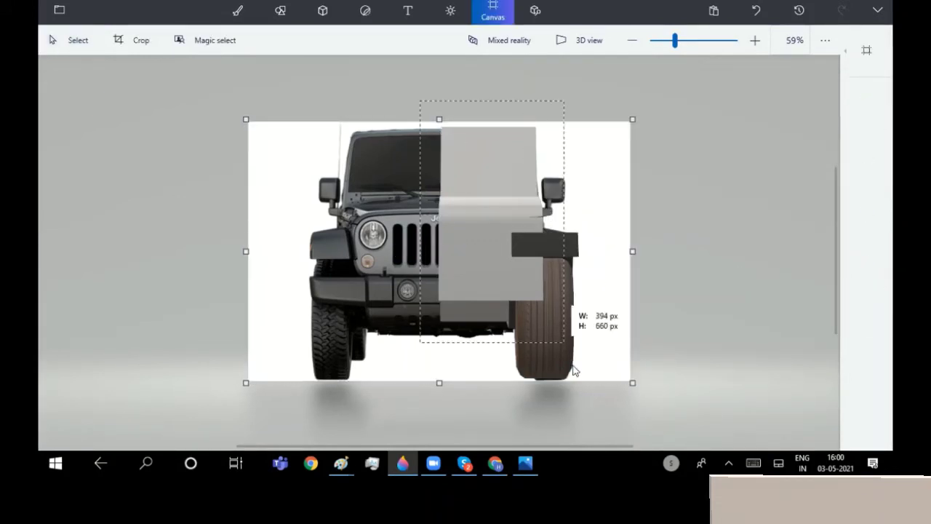
pyautogui.press('Escape')
pyautogui.click(863, 155)
pyautogui.click(691, 199)
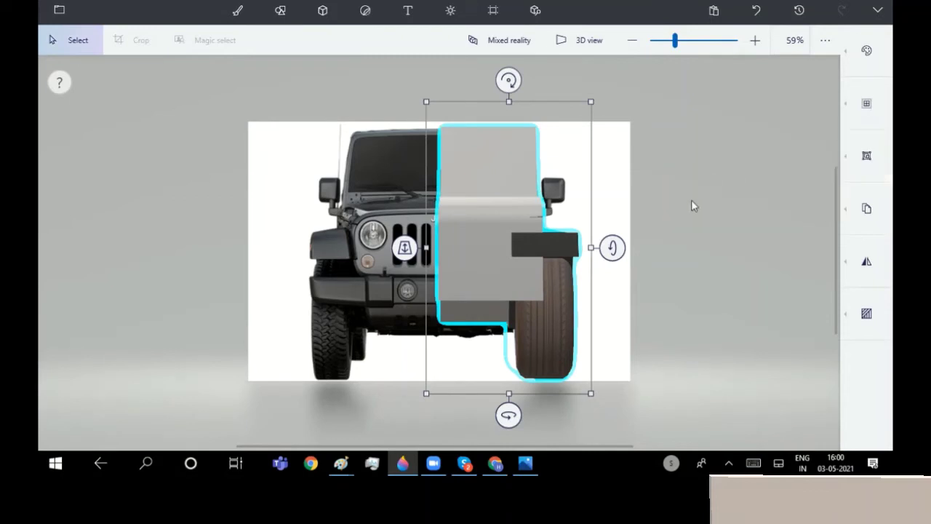
pyautogui.click(494, 10)
# Turn on multi-select and ungroup the 3D jeep model into separate pieces.
pyautogui.click(520, 252)
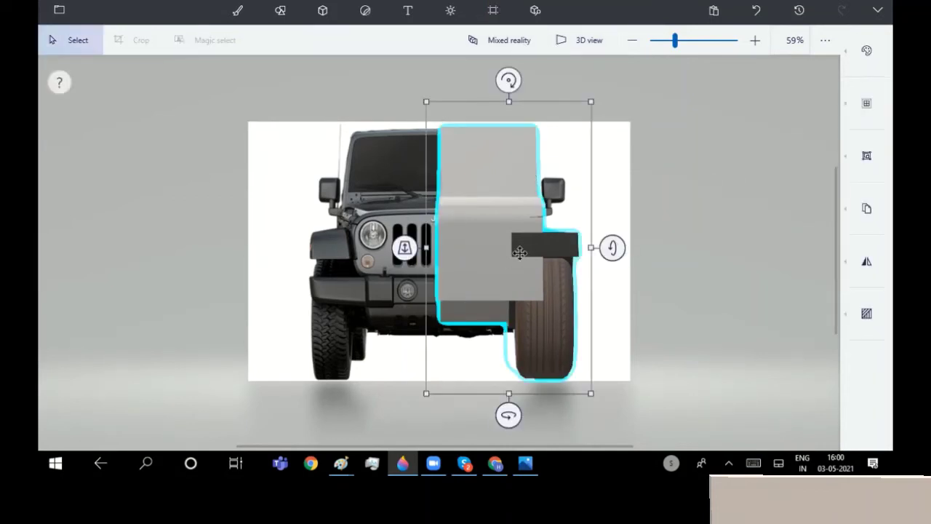
pyautogui.click(866, 105)
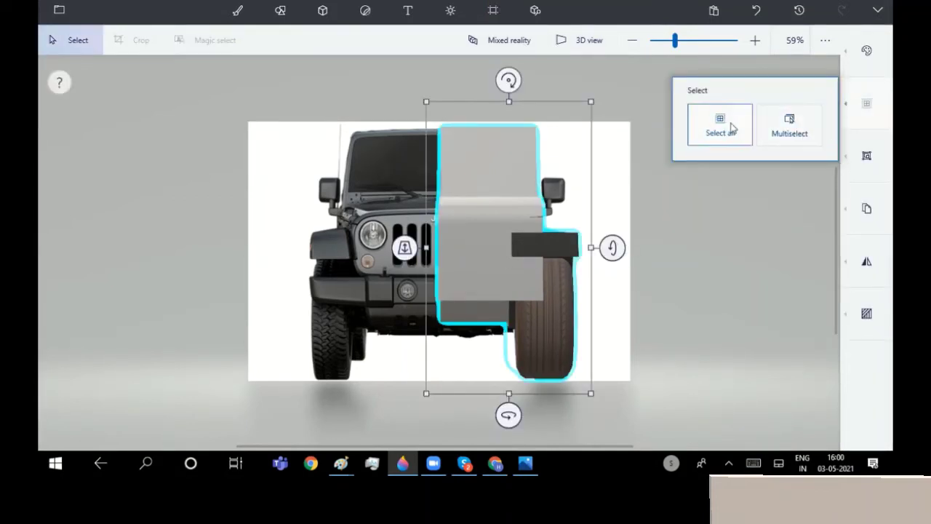
pyautogui.click(772, 137)
pyautogui.click(660, 201)
pyautogui.click(660, 201)
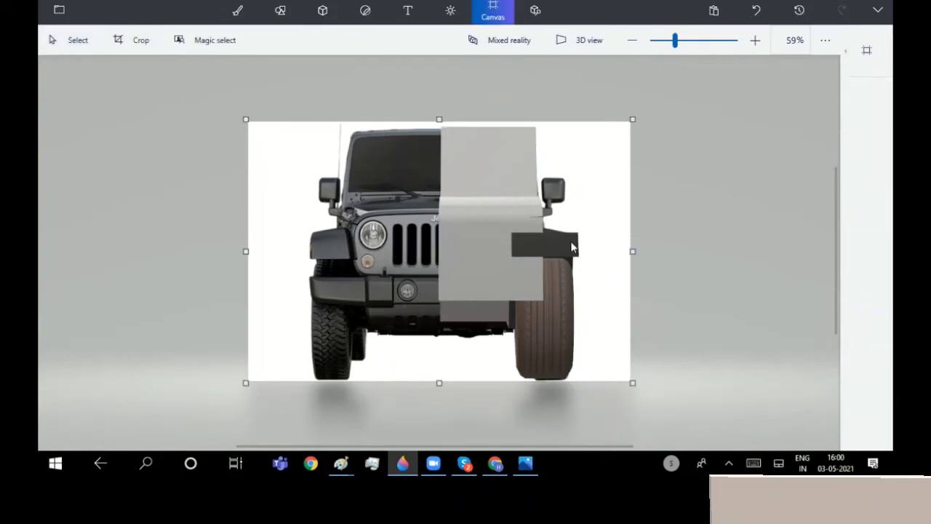
pyautogui.click(563, 248)
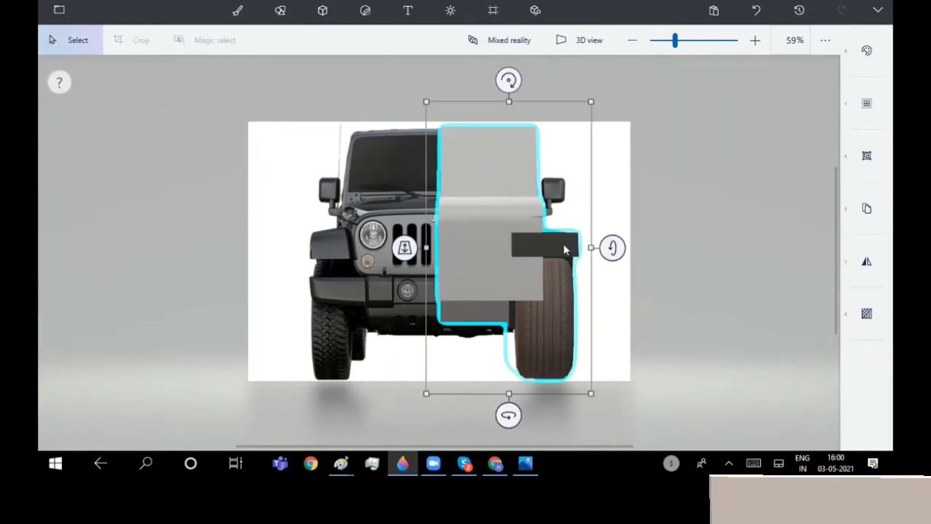
pyautogui.click(866, 50)
pyautogui.click(868, 104)
pyautogui.click(868, 158)
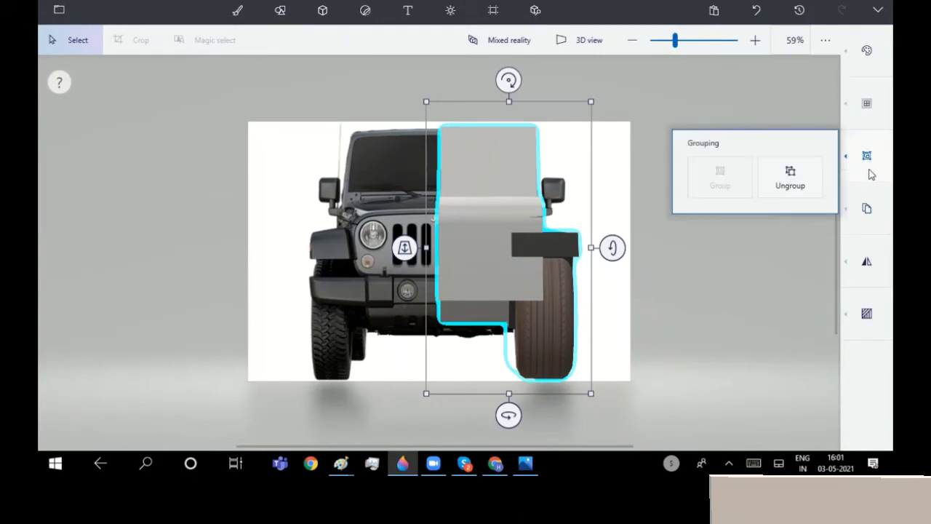
pyautogui.click(771, 173)
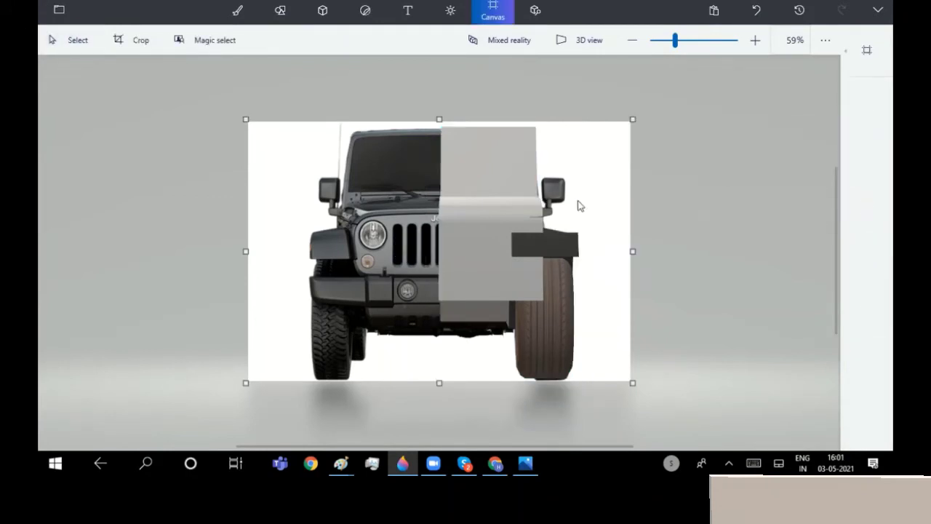
# Resize and nudge the tyre-and-fender piece to line up with the photo's right front wheel.
pyautogui.click(531, 247)
pyautogui.moveTo(592, 281)
pyautogui.mouseDown()
pyautogui.moveTo(605, 272)
pyautogui.moveTo(591, 283)
pyautogui.mouseUp()
pyautogui.click(586, 287)
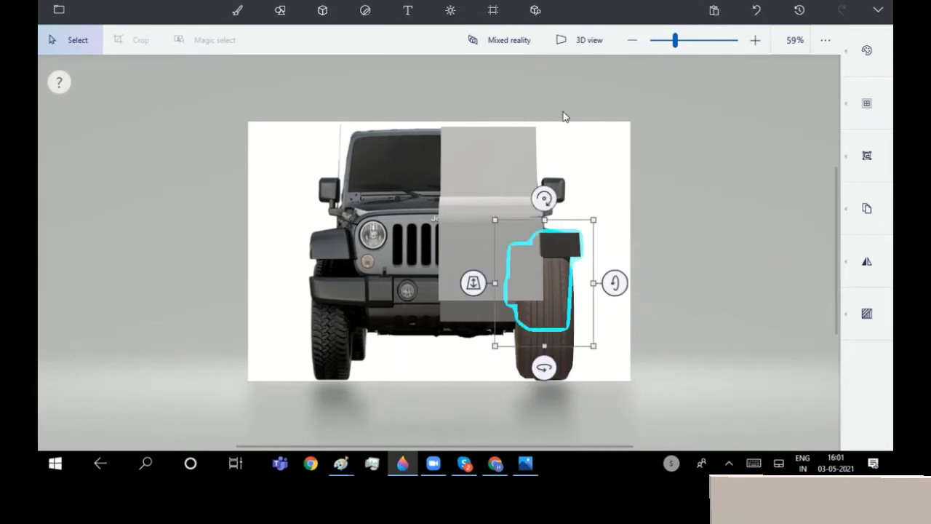
pyautogui.click(495, 463)
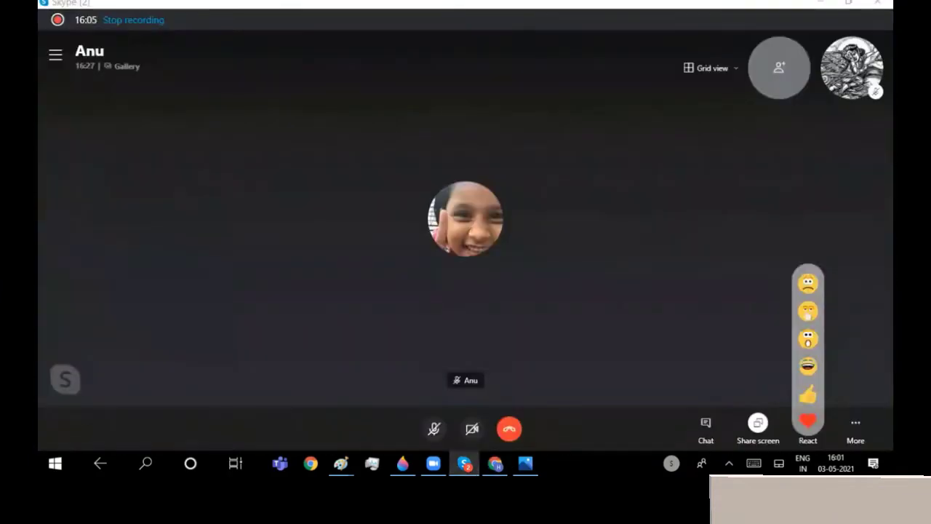
pyautogui.click(402, 463)
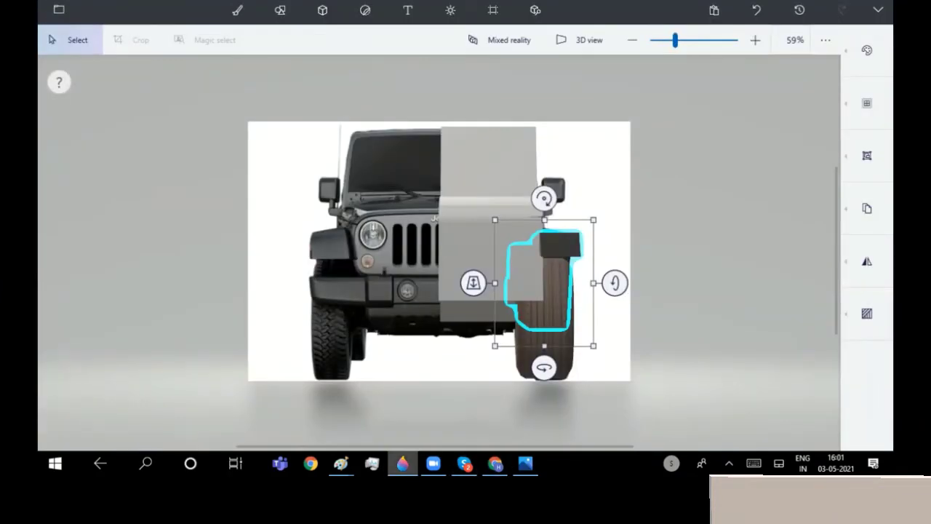
pyautogui.moveTo(501, 287); pyautogui.dragTo(502, 287)
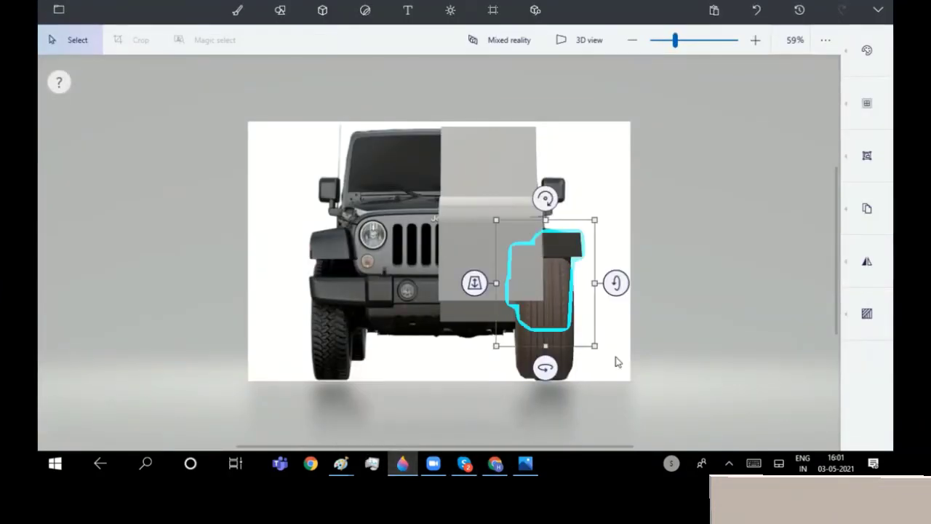
pyautogui.click(493, 10)
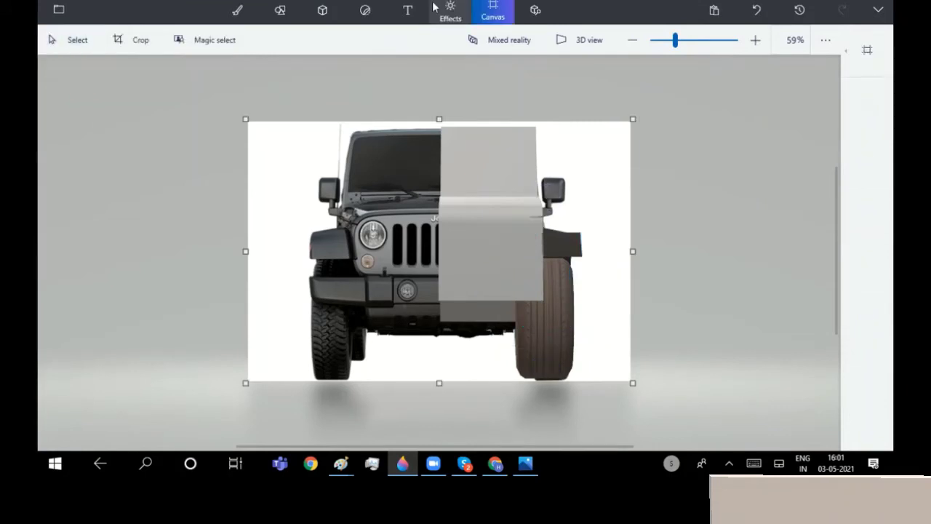
# Place a white matte cylinder on the grey front panel.
pyautogui.click(322, 10)
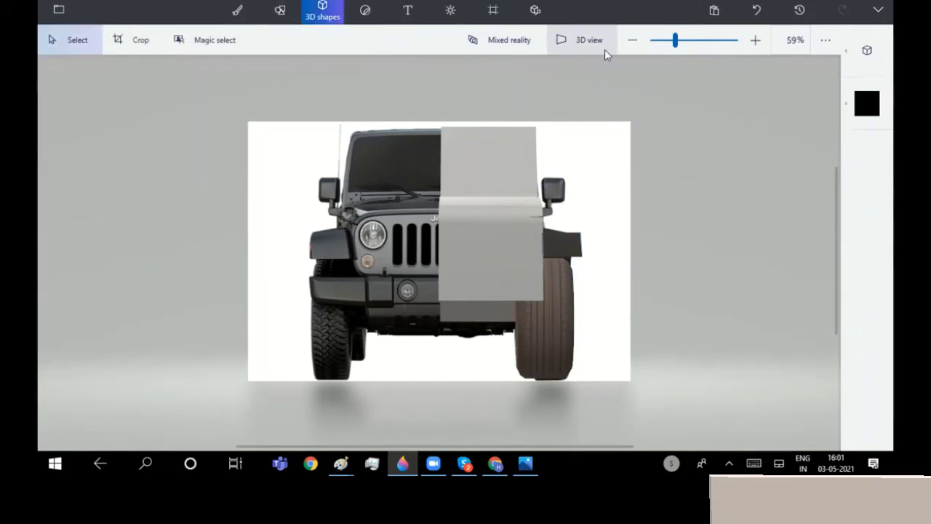
pyautogui.click(873, 51)
pyautogui.click(702, 179)
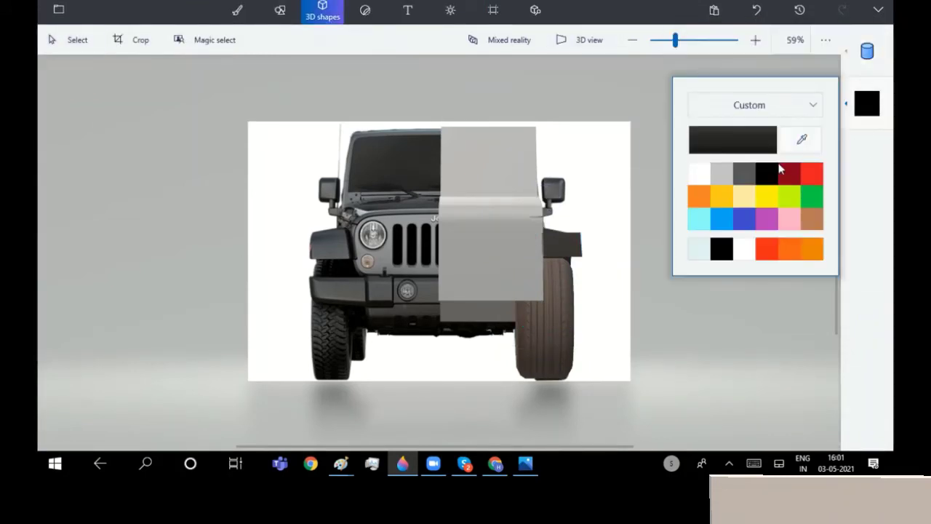
pyautogui.click(698, 178)
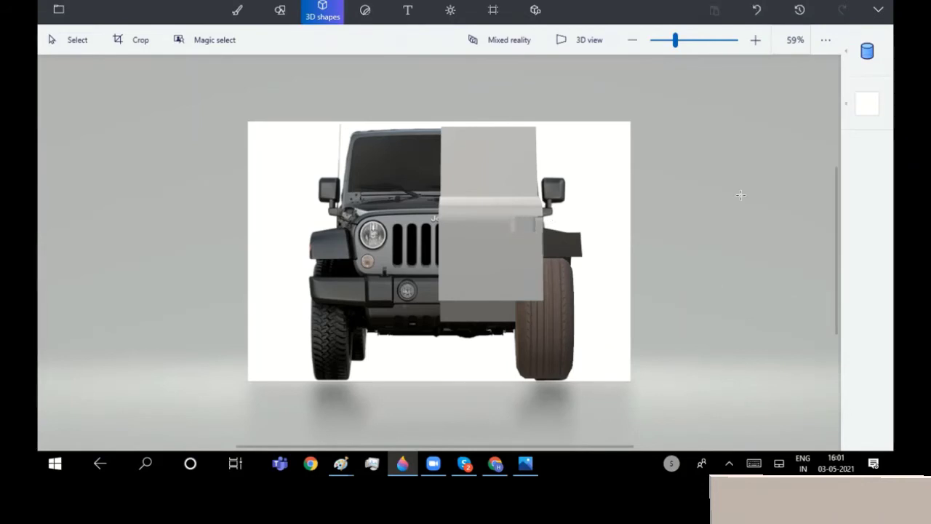
pyautogui.click(523, 224)
pyautogui.click(868, 50)
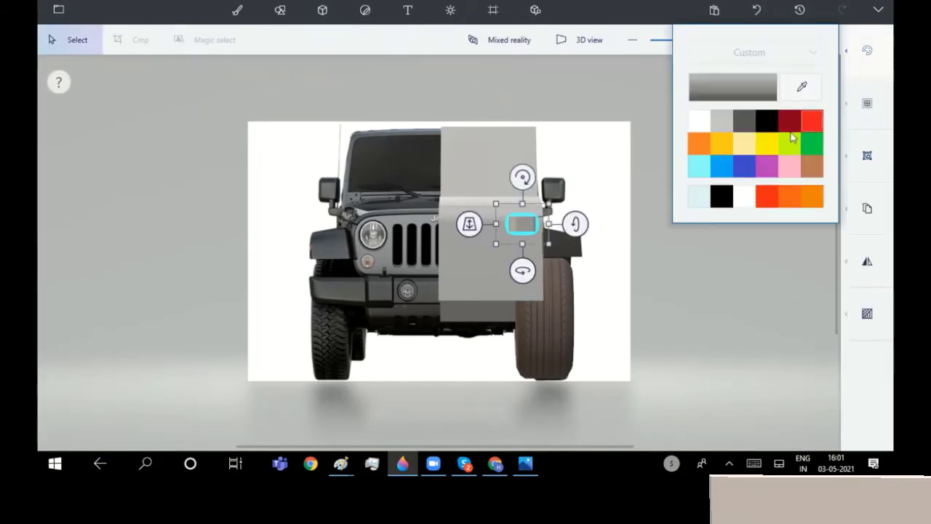
pyautogui.click(750, 53)
pyautogui.click(749, 29)
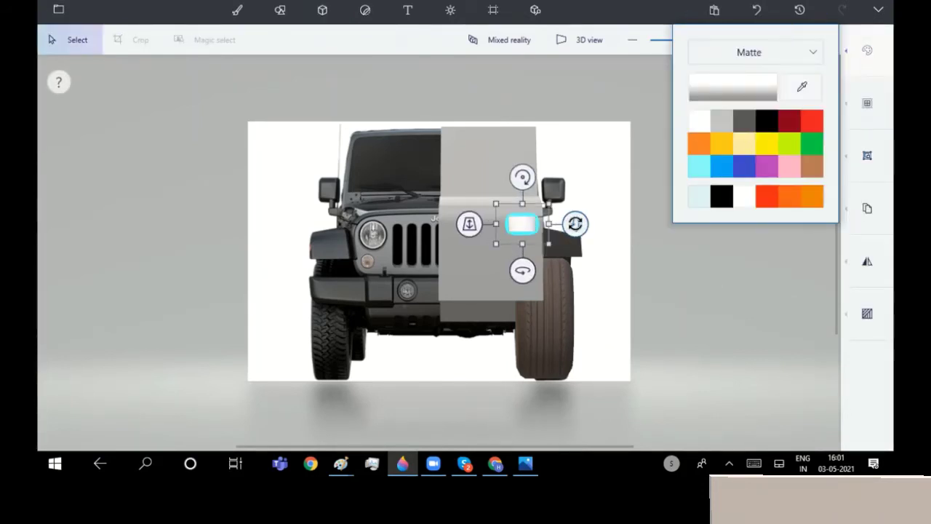
# Rotate the cylinder face-on, move it into the headlight position and enlarge it.
pyautogui.moveTo(574, 224); pyautogui.dragTo(578, 230)
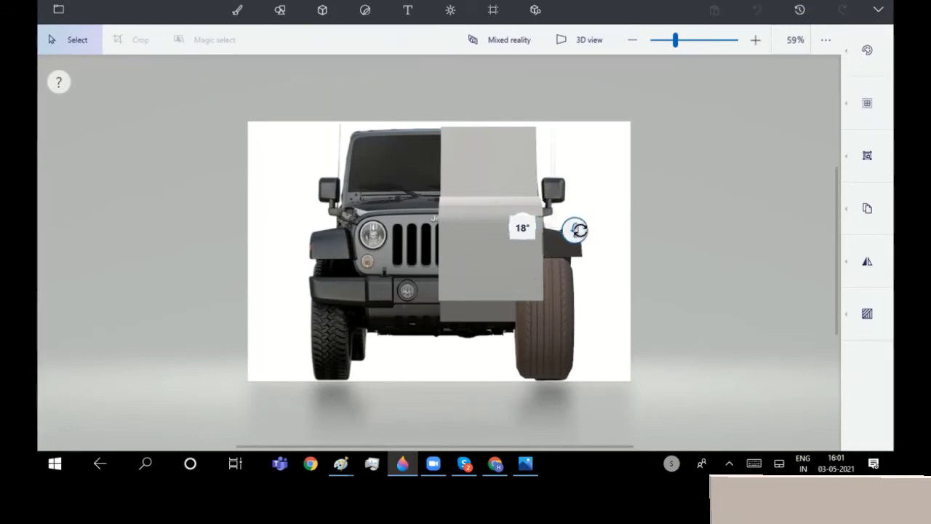
pyautogui.moveTo(520, 225)
pyautogui.mouseDown()
pyautogui.moveTo(466, 251)
pyautogui.moveTo(526, 240)
pyautogui.mouseUp()
pyautogui.click(545, 253)
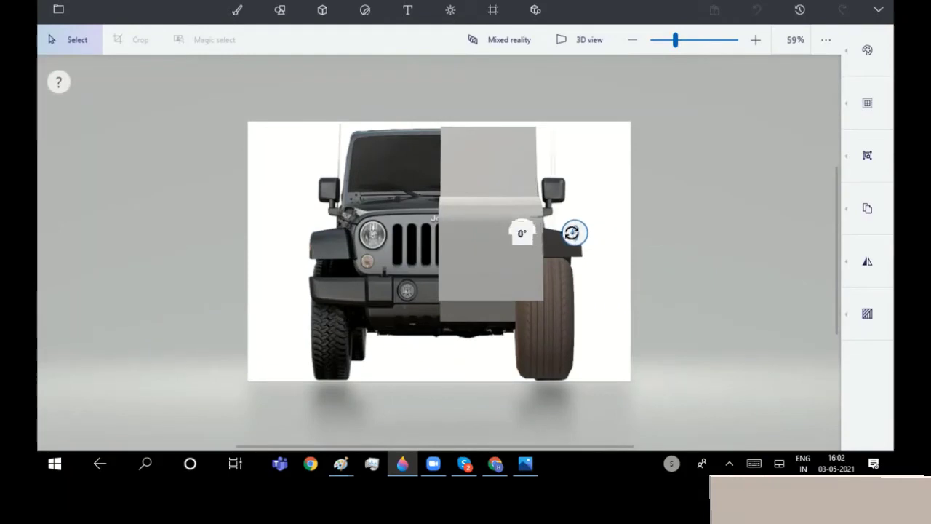
pyautogui.moveTo(486, 238); pyautogui.dragTo(535, 238)
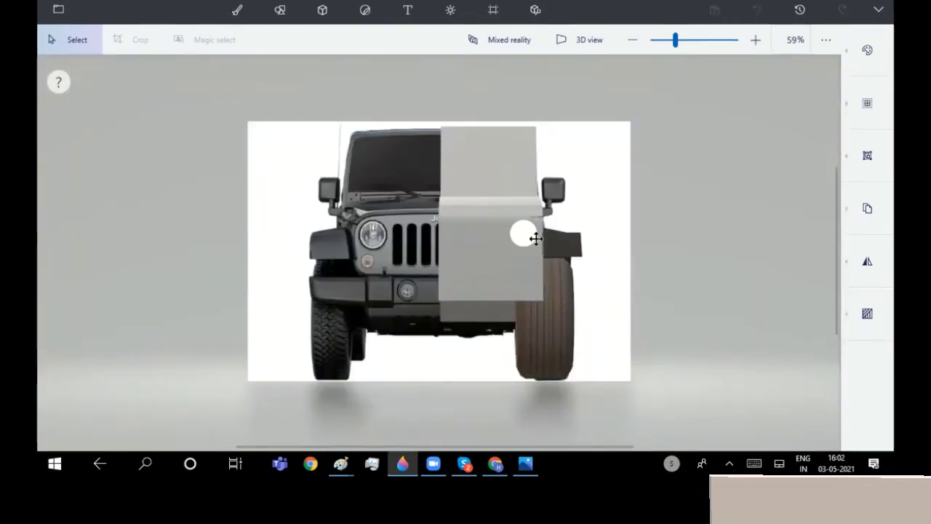
pyautogui.moveTo(500, 263); pyautogui.dragTo(499, 264)
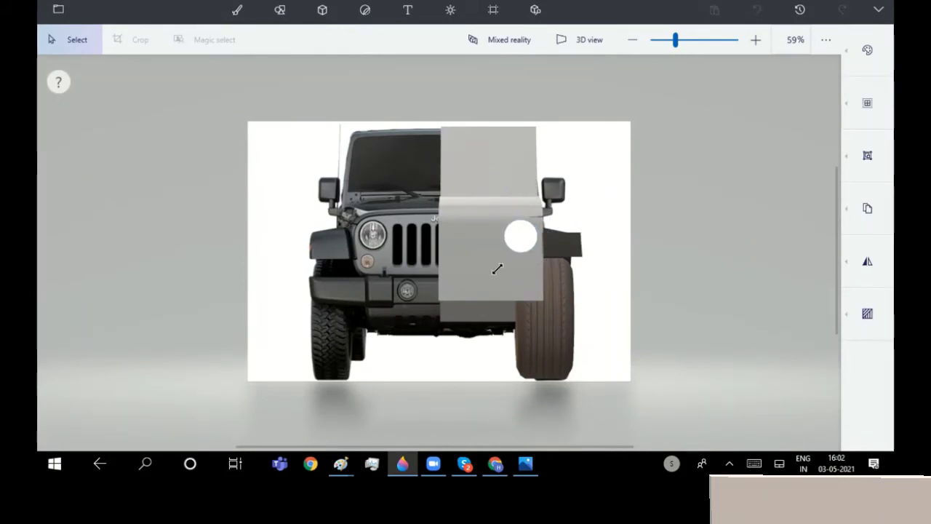
pyautogui.click(679, 239)
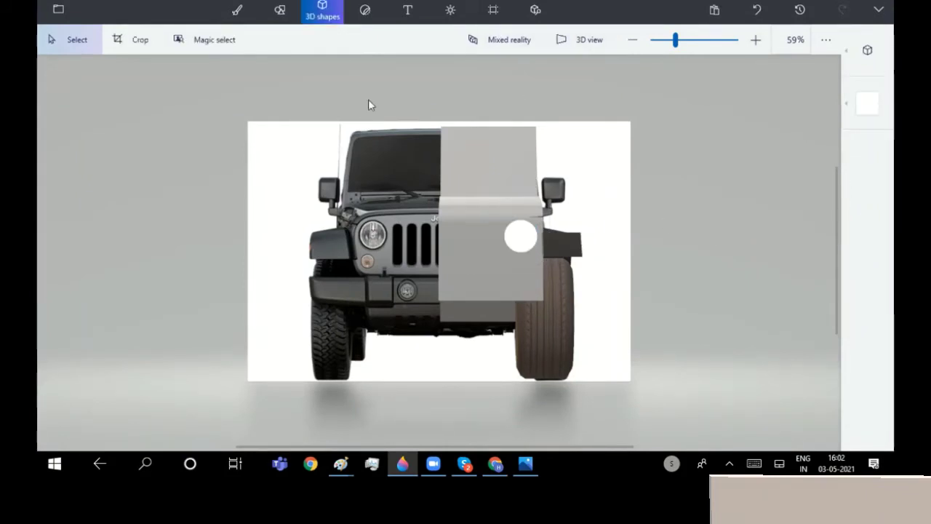
pyautogui.click(290, 18)
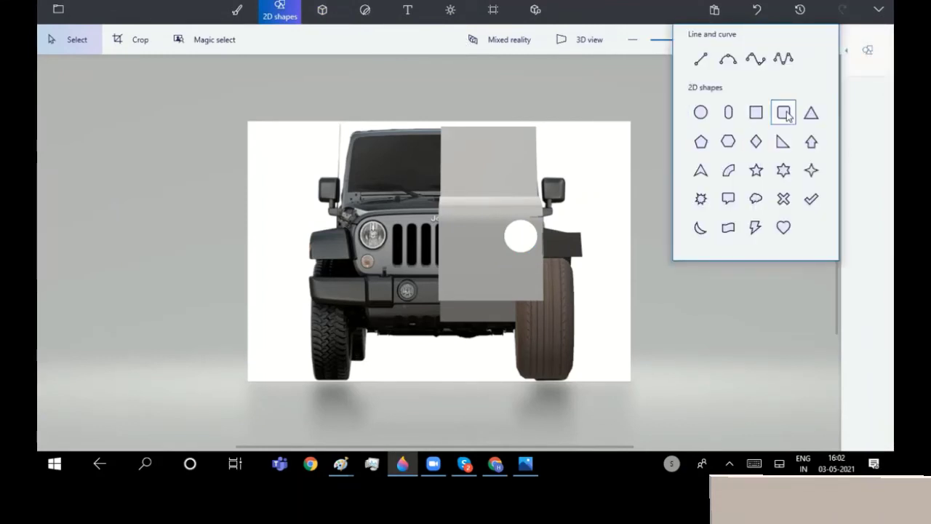
# Draw a tall black rounded-rectangle grille slot and stamp copies across the front panel.
pyautogui.click(784, 113)
pyautogui.moveTo(480, 223)
pyautogui.mouseDown()
pyautogui.moveTo(499, 278)
pyautogui.moveTo(495, 266)
pyautogui.mouseUp()
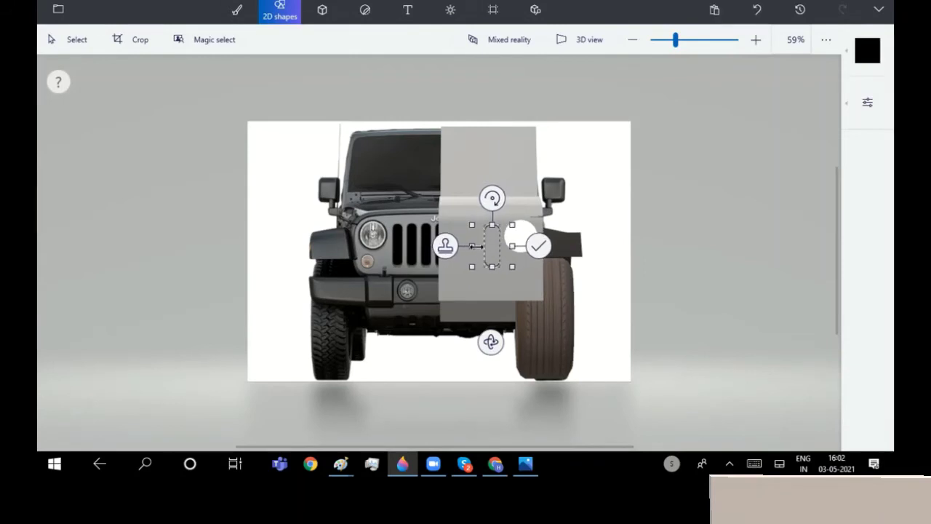
pyautogui.moveTo(475, 246); pyautogui.dragTo(481, 251)
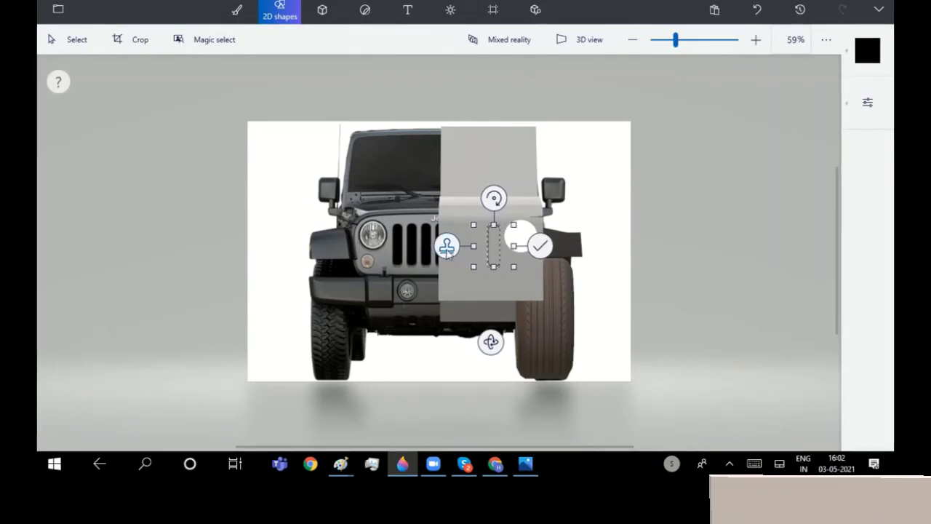
pyautogui.click(868, 104)
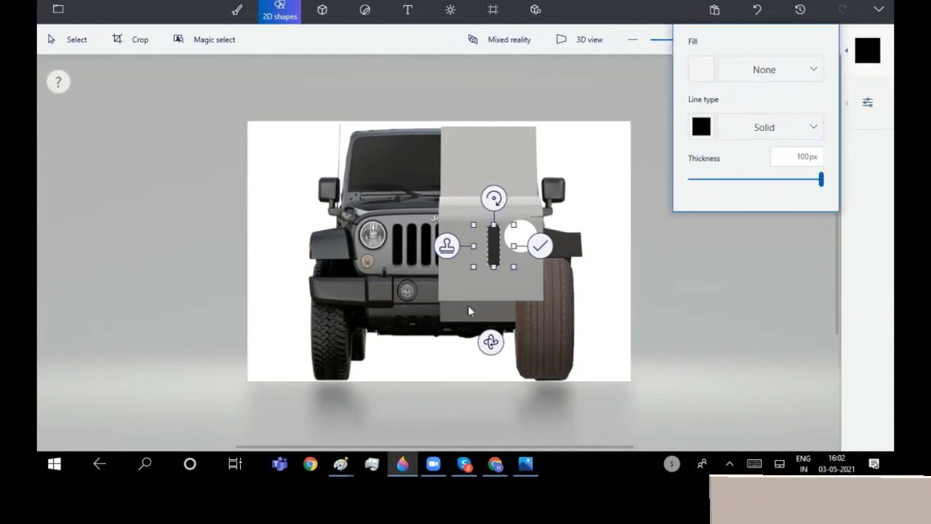
pyautogui.click(402, 224)
pyautogui.moveTo(494, 241)
pyautogui.mouseDown()
pyautogui.moveTo(437, 255)
pyautogui.moveTo(451, 250)
pyautogui.mouseUp()
# Add a small yellow circle indicator below the headlight.
pyautogui.click(810, 210)
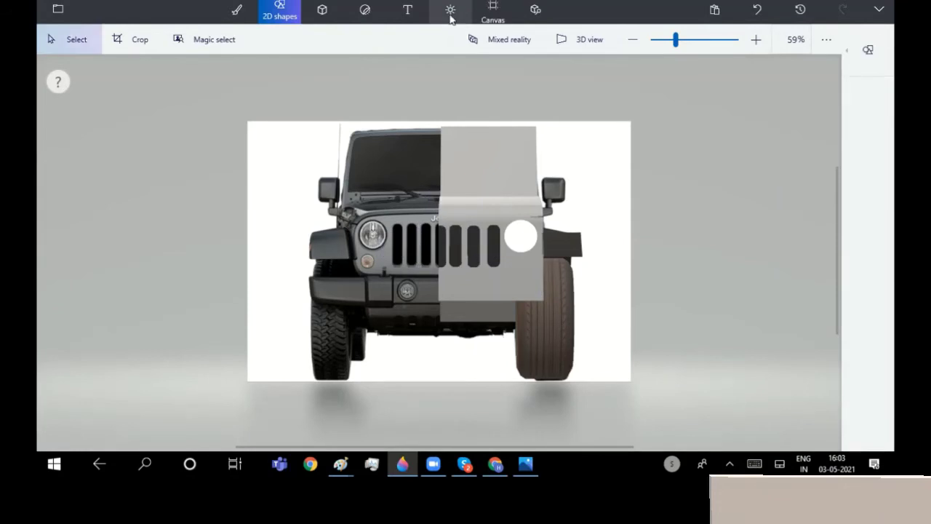
pyautogui.click(868, 50)
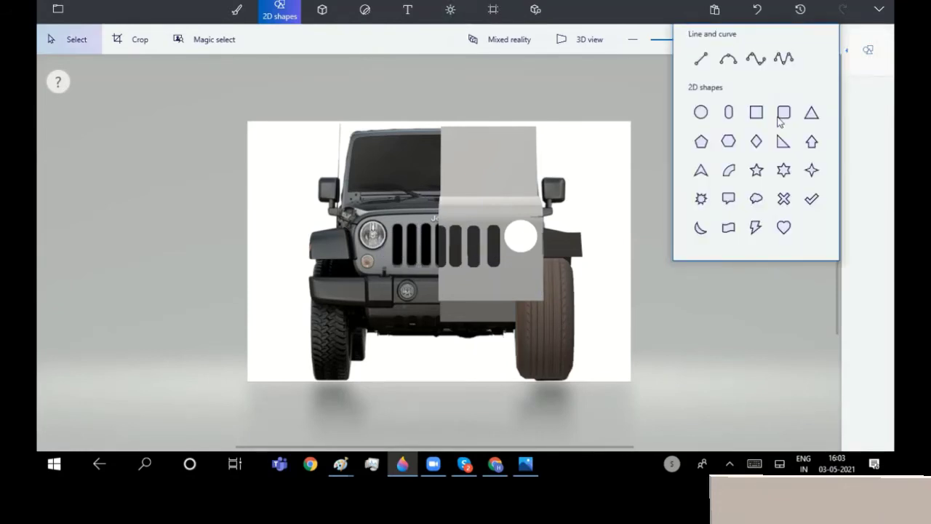
pyautogui.click(519, 267)
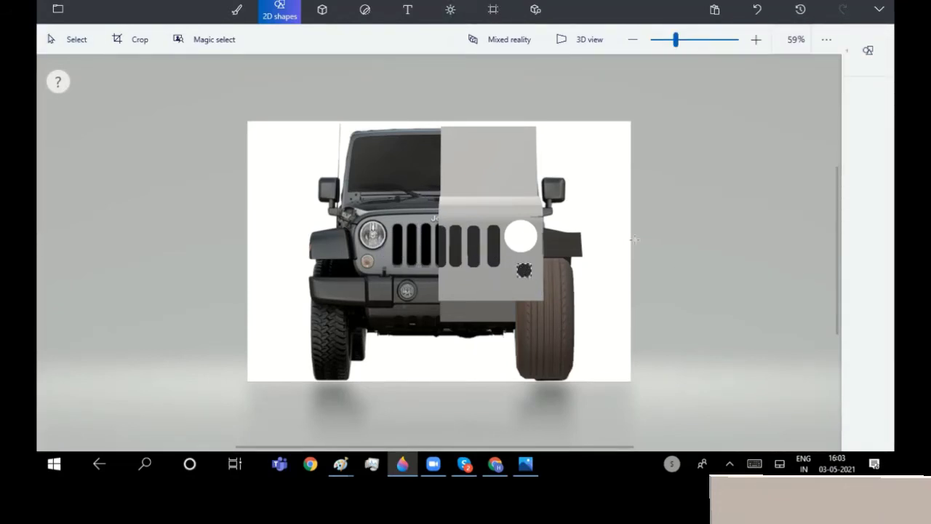
pyautogui.click(868, 51)
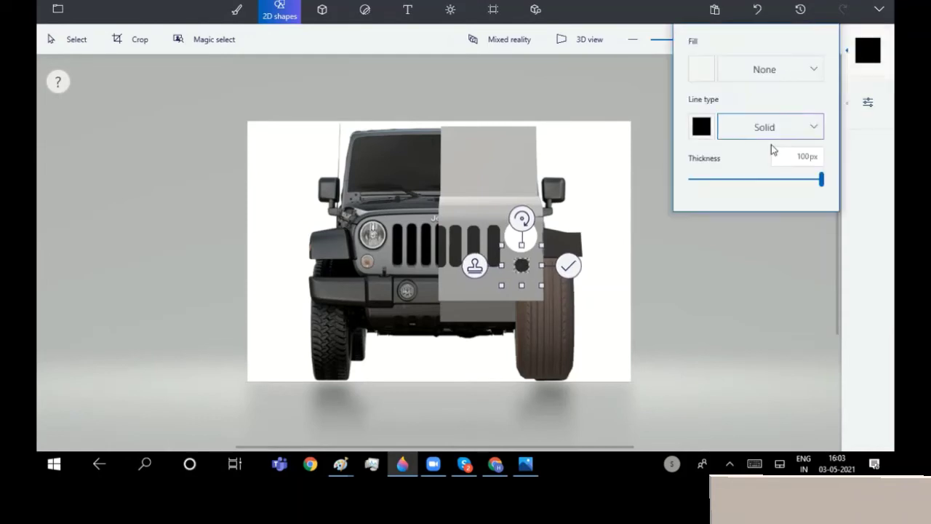
pyautogui.click(702, 129)
pyautogui.click(670, 203)
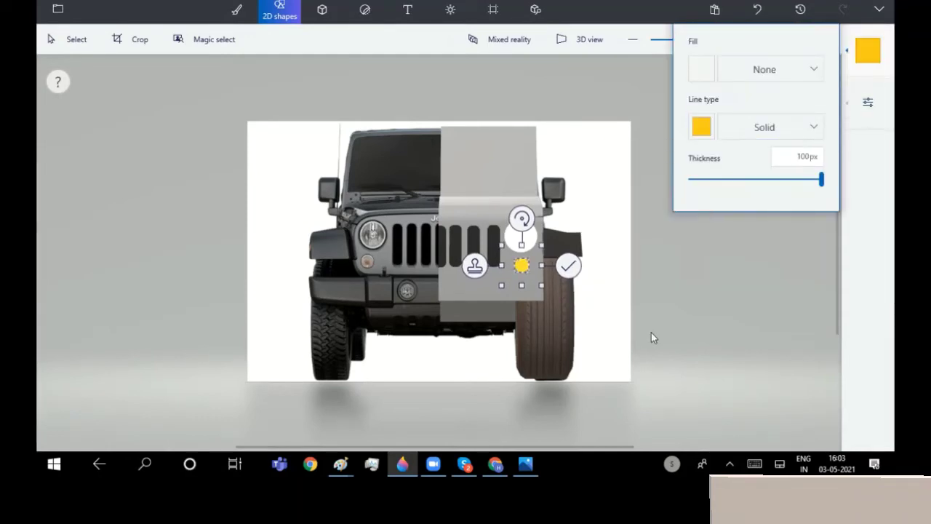
pyautogui.click(652, 332)
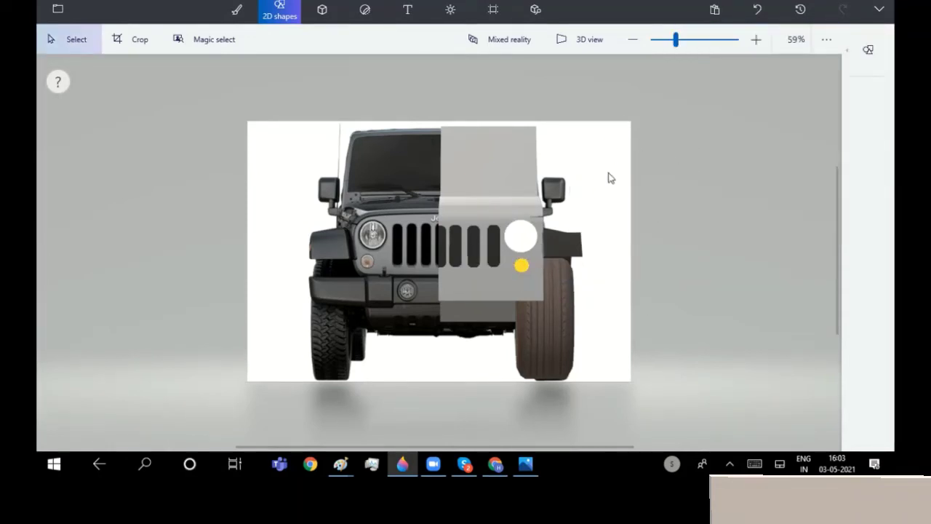
# Draw a black-lined rectangle windshield across the top of the front panel.
pyautogui.click(868, 48)
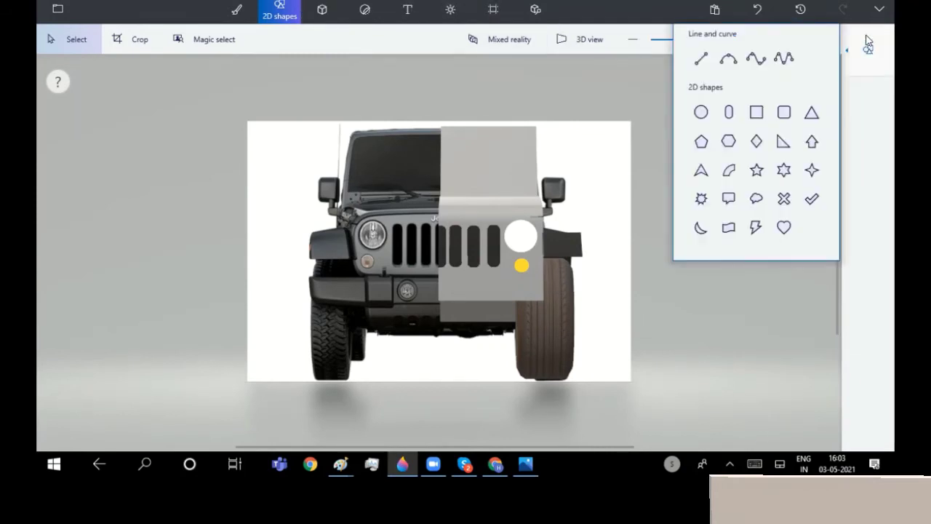
pyautogui.click(750, 111)
pyautogui.moveTo(441, 132)
pyautogui.mouseDown()
pyautogui.moveTo(525, 197)
pyautogui.moveTo(532, 166)
pyautogui.mouseUp()
pyautogui.click(868, 102)
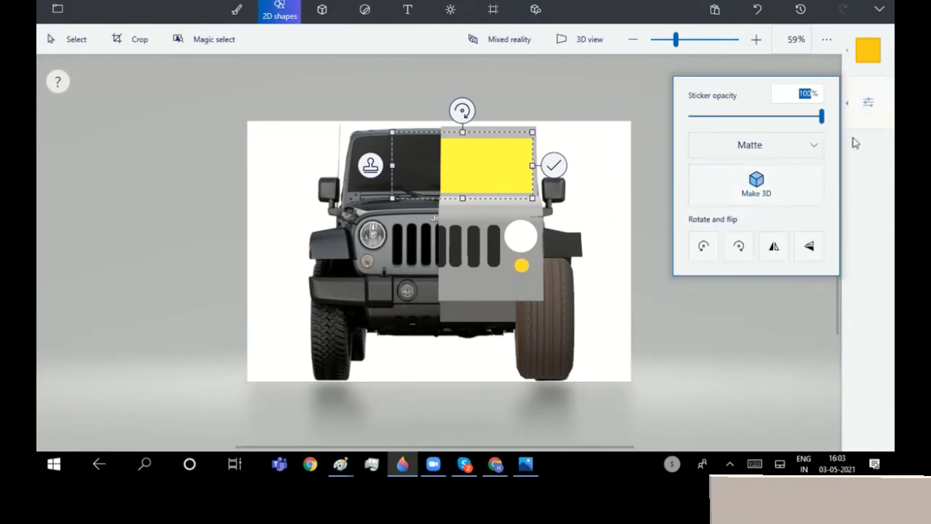
pyautogui.click(868, 49)
pyautogui.click(701, 126)
pyautogui.click(691, 184)
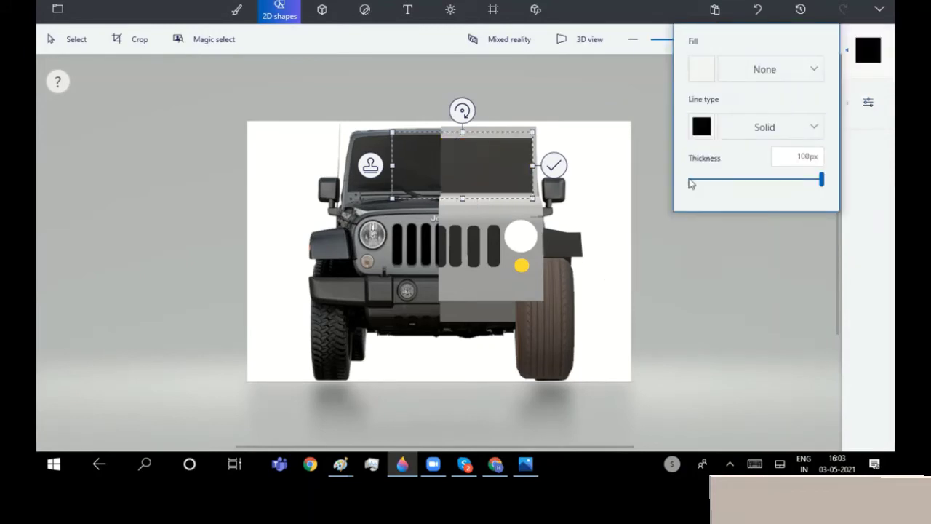
pyautogui.click(509, 136)
pyautogui.moveTo(463, 131); pyautogui.dragTo(467, 128)
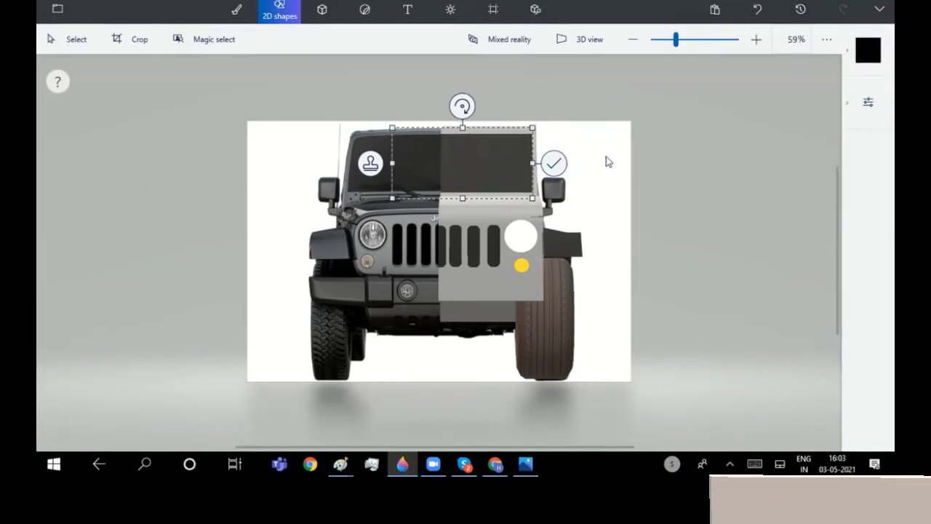
pyautogui.click(554, 163)
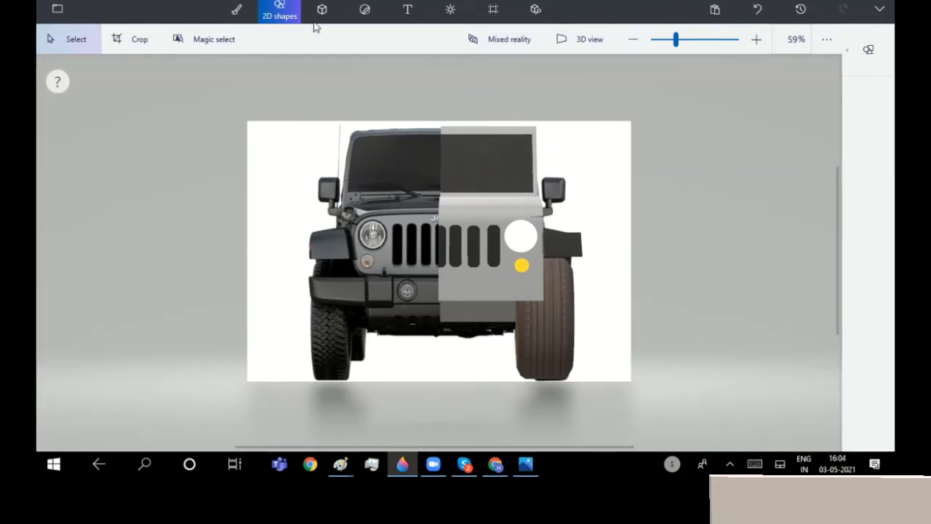
# Rotate the front cutout to its blank back, move it left, and switch to Chrome.
pyautogui.moveTo(421, 94); pyautogui.dragTo(637, 439)
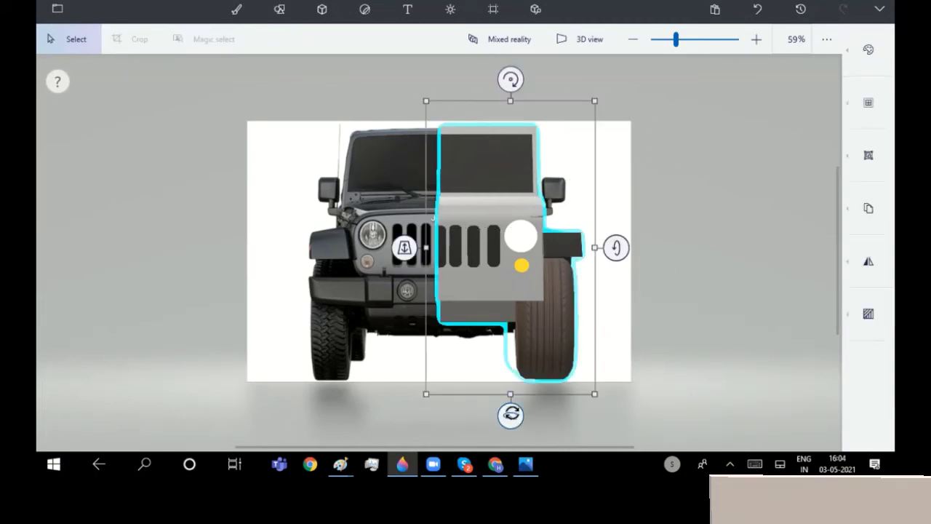
pyautogui.moveTo(510, 415); pyautogui.dragTo(786, 437)
pyautogui.moveTo(483, 416)
pyautogui.mouseDown()
pyautogui.moveTo(553, 435)
pyautogui.moveTo(604, 318)
pyautogui.mouseUp()
pyautogui.moveTo(519, 283); pyautogui.dragTo(376, 272)
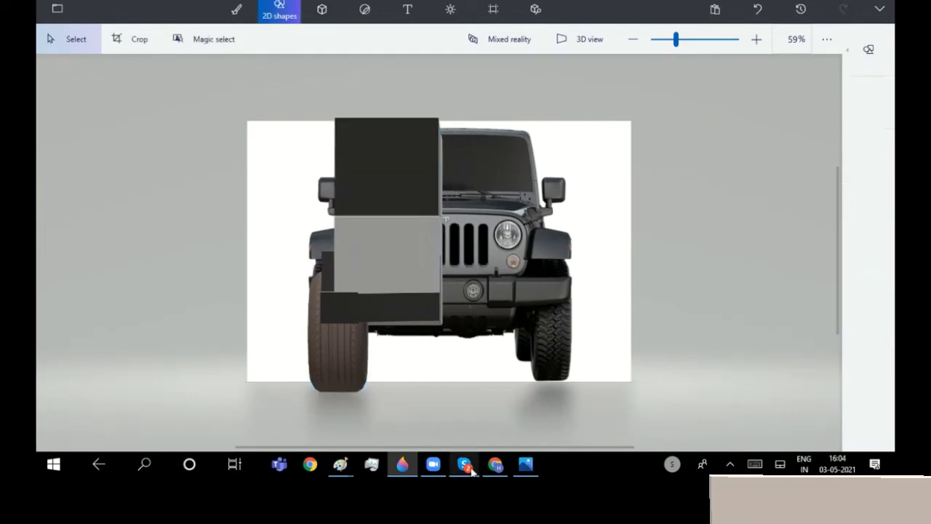
pyautogui.click(495, 464)
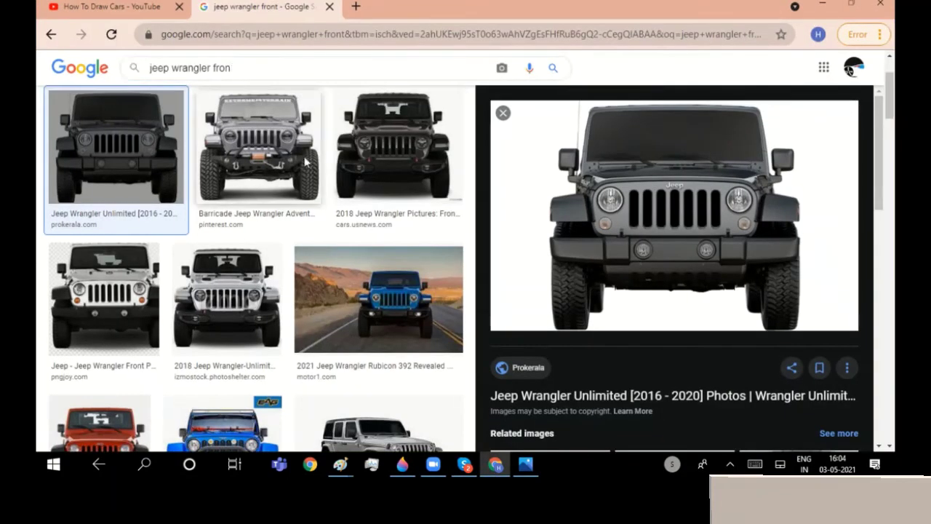
# Search Google Images for 'jeep wrangler back'.
pyautogui.press('BackSpace')
pyautogui.press('BackSpace')
pyautogui.press('BackSpace')
pyautogui.press('BackSpace')
pyautogui.write('back')
pyautogui.press('Return')
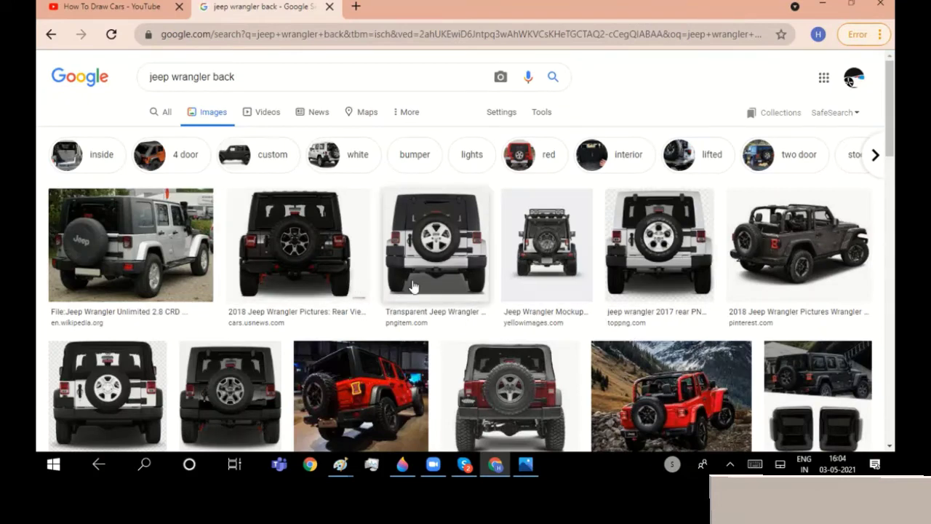
# Copy the white rear-view Jeep image and paste it into the Paint 3D canvas.
pyautogui.click(667, 289)
pyautogui.rightClick(707, 105)
pyautogui.click(742, 251)
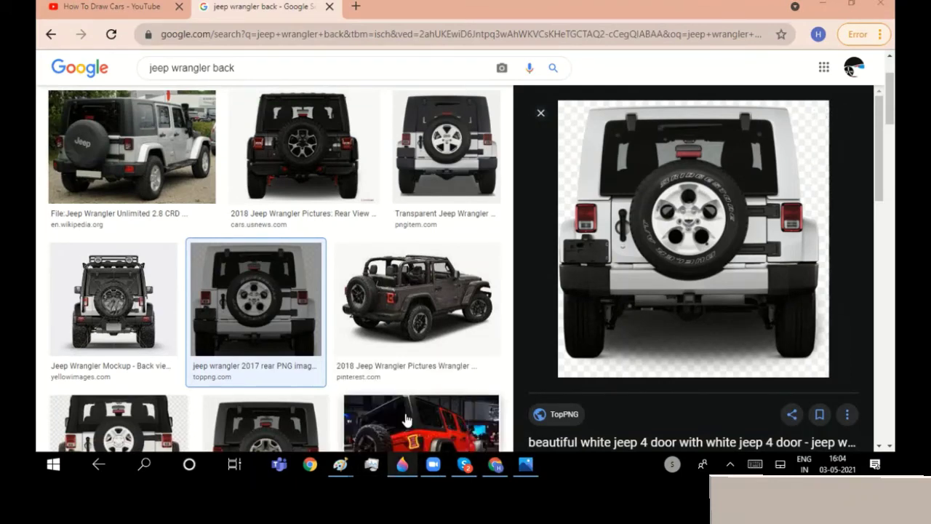
pyautogui.hotkey('alt', 'Tab')
pyautogui.hotkey('ctrl', 'v')
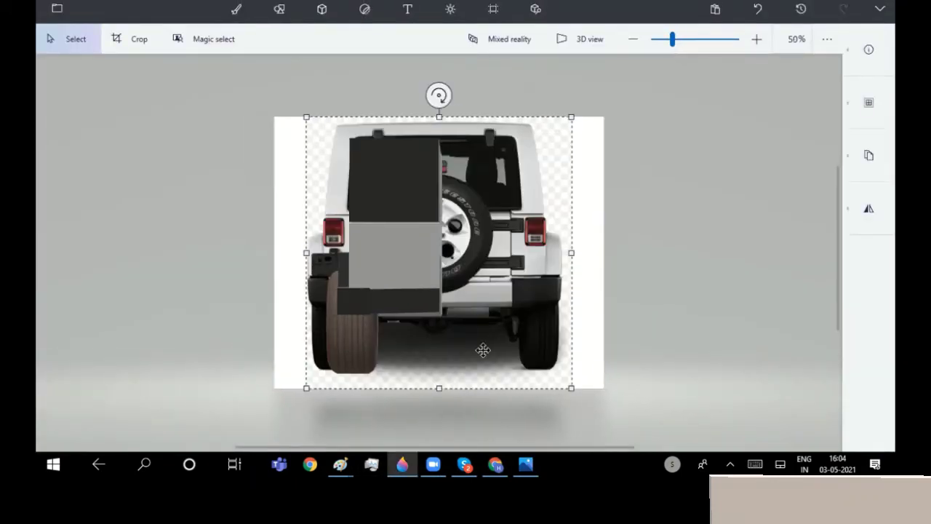
# Move and resize the pasted rear-view photo, then commit it to the canvas.
pyautogui.moveTo(483, 349)
pyautogui.mouseDown()
pyautogui.moveTo(512, 350)
pyautogui.moveTo(502, 352)
pyautogui.mouseUp()
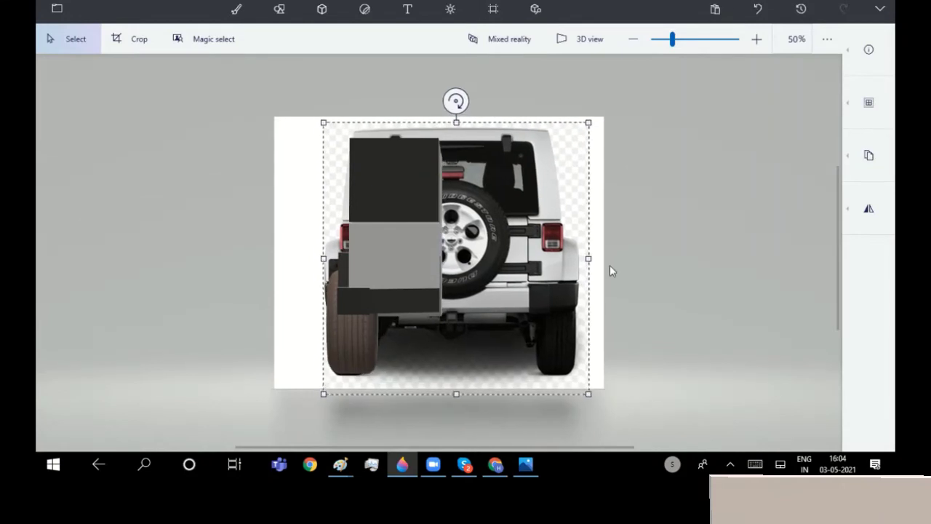
pyautogui.moveTo(588, 124); pyautogui.dragTo(580, 131)
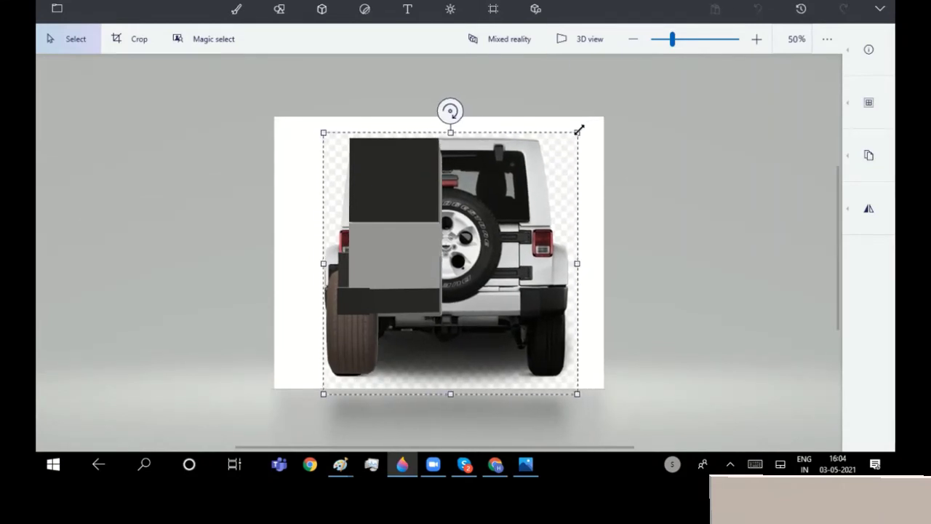
pyautogui.moveTo(323, 264); pyautogui.dragTo(335, 264)
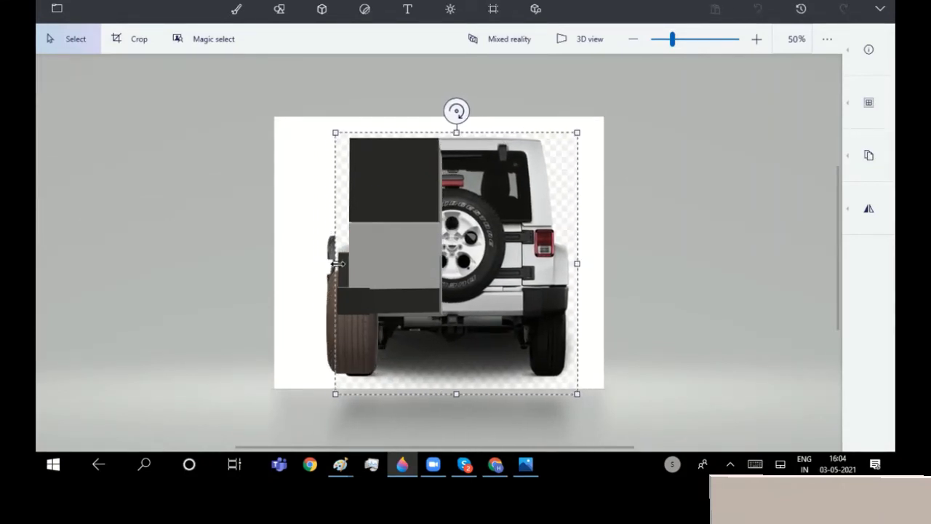
pyautogui.click(279, 9)
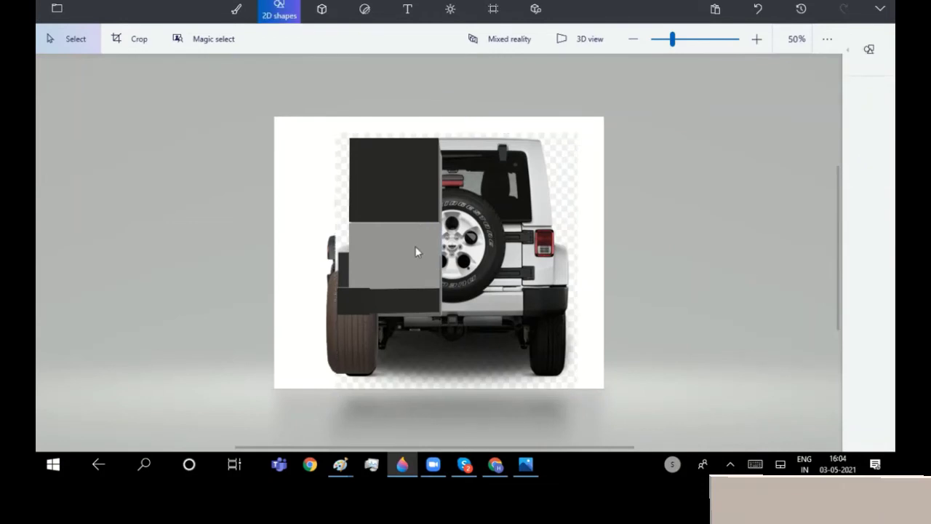
# Widen the grey-and-black 3D cutout to both sides over the photo's left half.
pyautogui.click(416, 250)
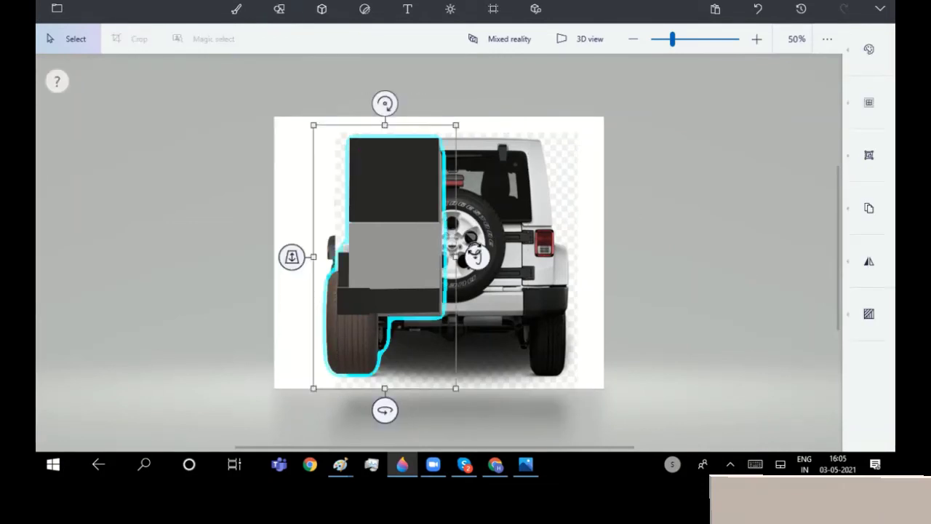
pyautogui.moveTo(310, 283); pyautogui.dragTo(310, 260)
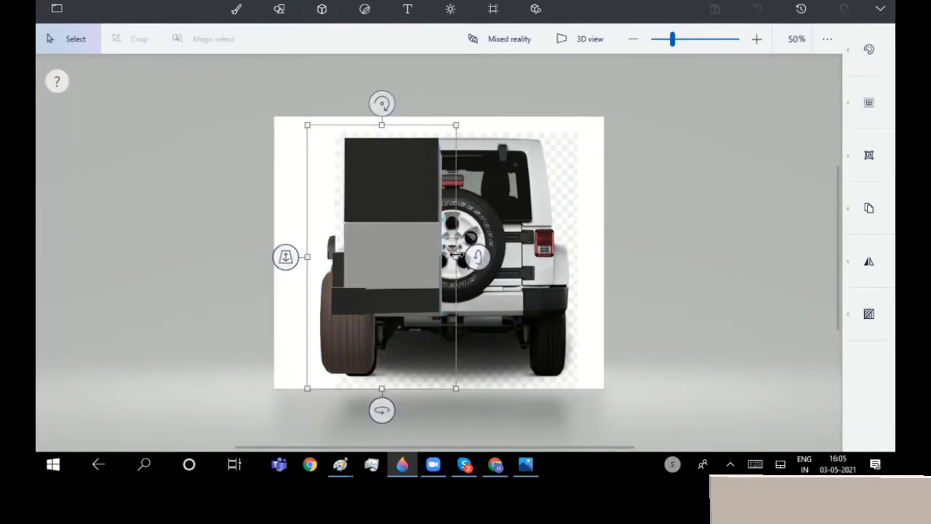
pyautogui.moveTo(453, 258); pyautogui.dragTo(465, 266)
pyautogui.click(667, 208)
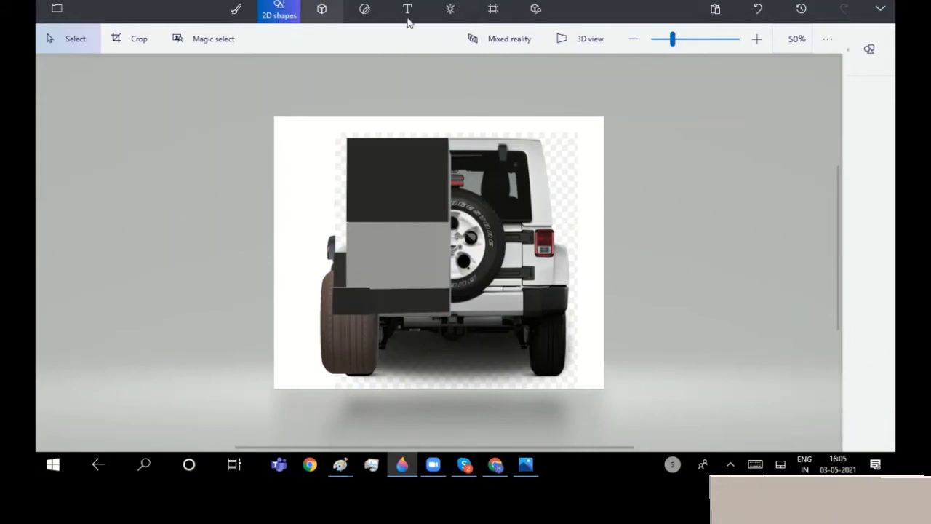
# Draw a rounded rectangle over the dark upper panel and give it a blue line colour.
pyautogui.click(869, 49)
pyautogui.click(792, 120)
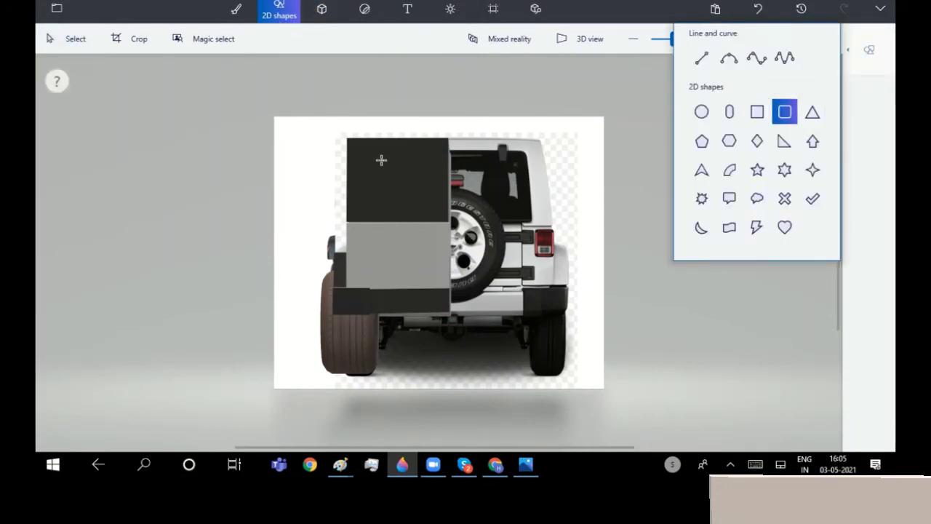
pyautogui.moveTo(370, 149); pyautogui.dragTo(426, 202)
pyautogui.moveTo(494, 220); pyautogui.dragTo(516, 220)
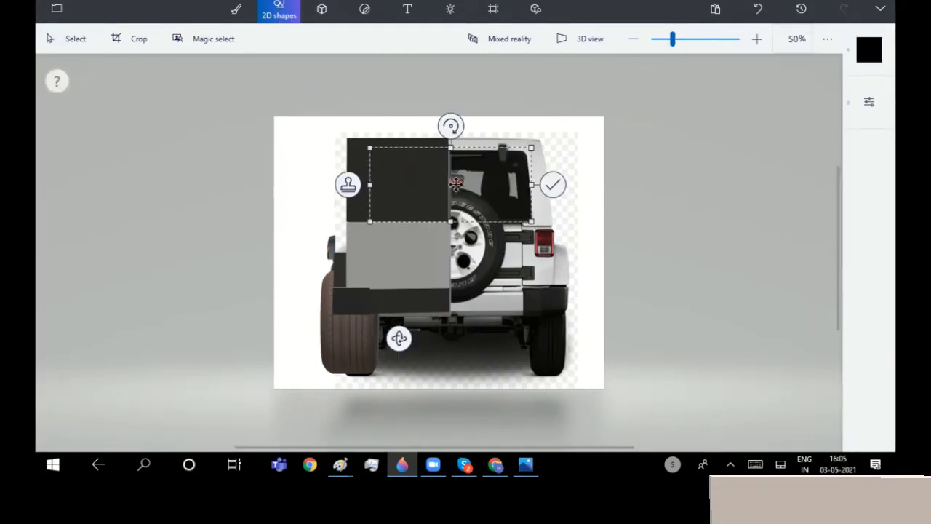
pyautogui.click(869, 102)
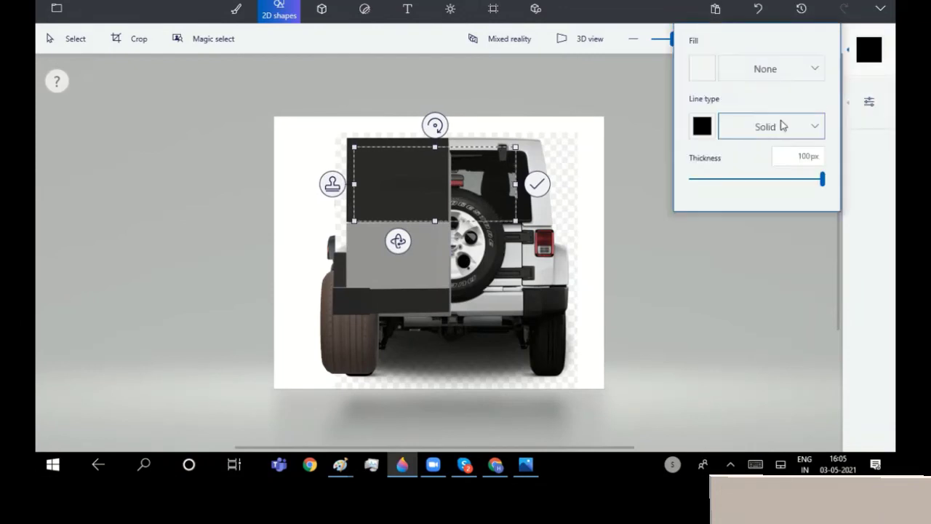
pyautogui.click(702, 127)
pyautogui.click(649, 218)
# Move and shrink the blue window to fit the dark upper rear panel.
pyautogui.moveTo(423, 193); pyautogui.dragTo(424, 195)
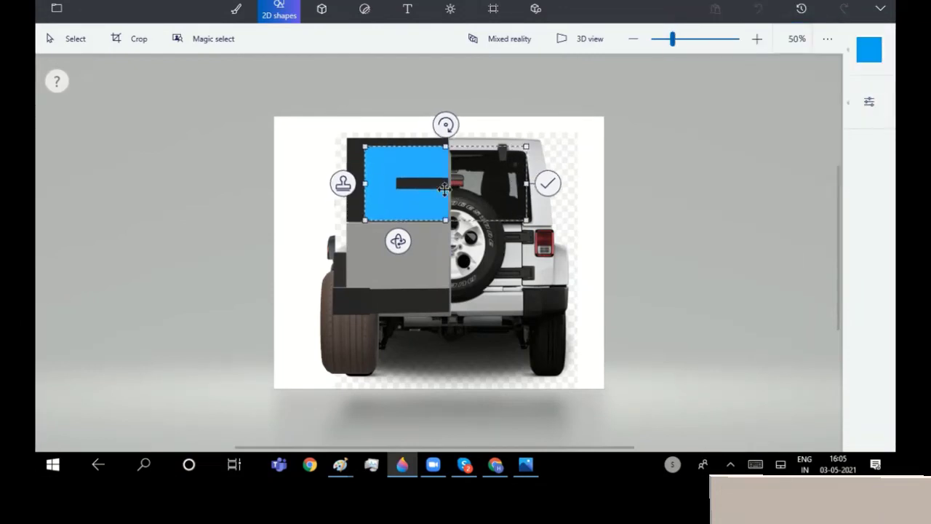
pyautogui.click(502, 158)
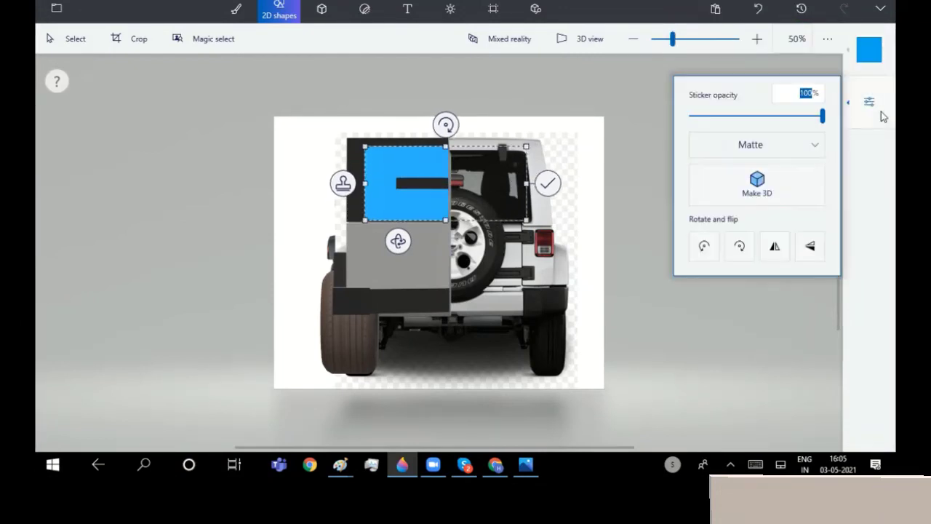
pyautogui.click(425, 191)
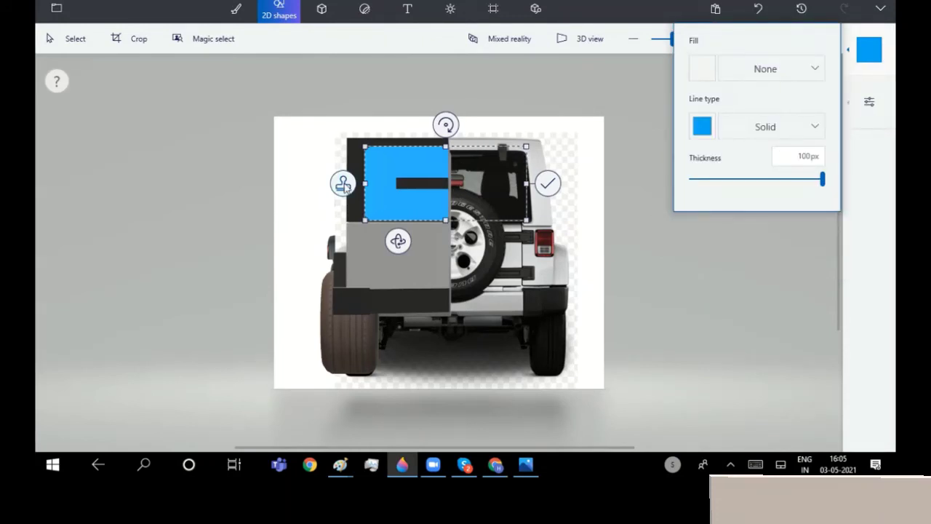
pyautogui.click(454, 173)
pyautogui.moveTo(496, 198)
pyautogui.mouseDown()
pyautogui.moveTo(502, 204)
pyautogui.moveTo(468, 191)
pyautogui.mouseUp()
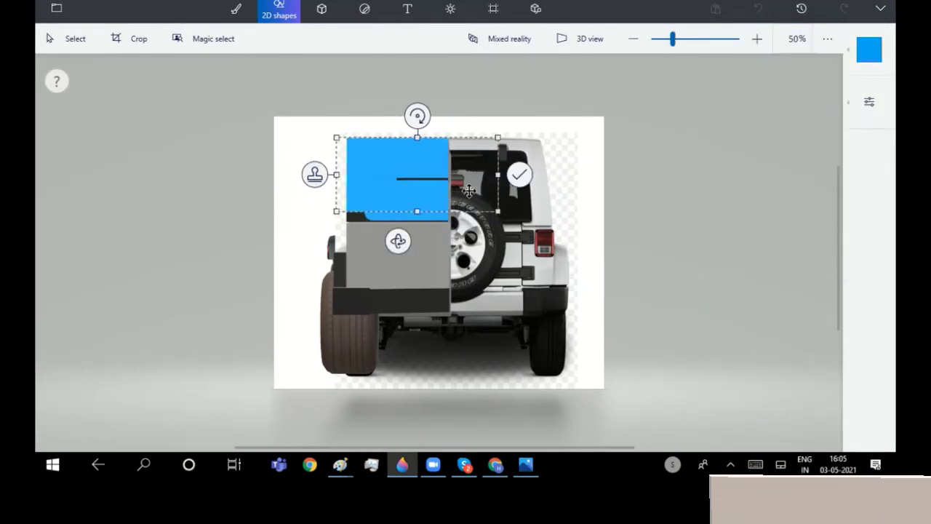
pyautogui.moveTo(335, 137); pyautogui.dragTo(393, 163)
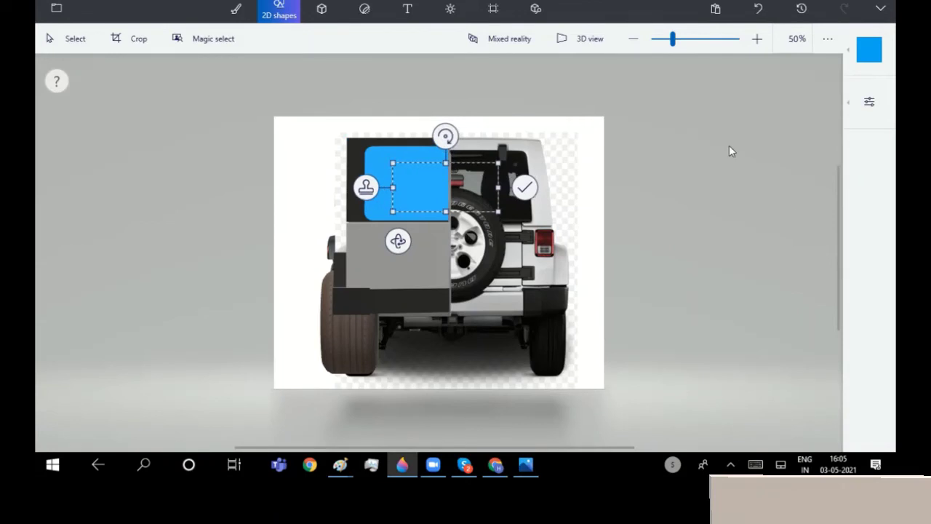
pyautogui.press('Escape')
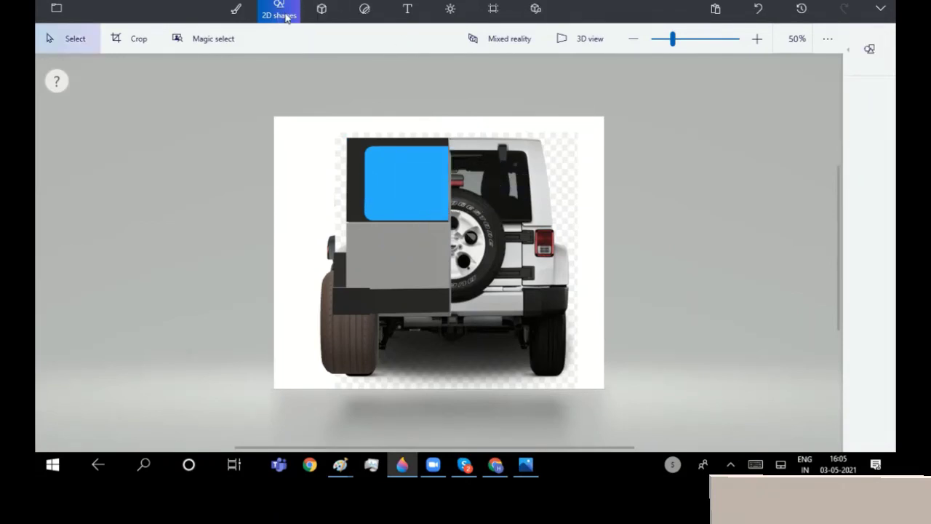
pyautogui.click(870, 49)
pyautogui.click(784, 111)
# Draw a small red rectangle on the grey door as the taillight.
pyautogui.moveTo(356, 233); pyautogui.dragTo(369, 252)
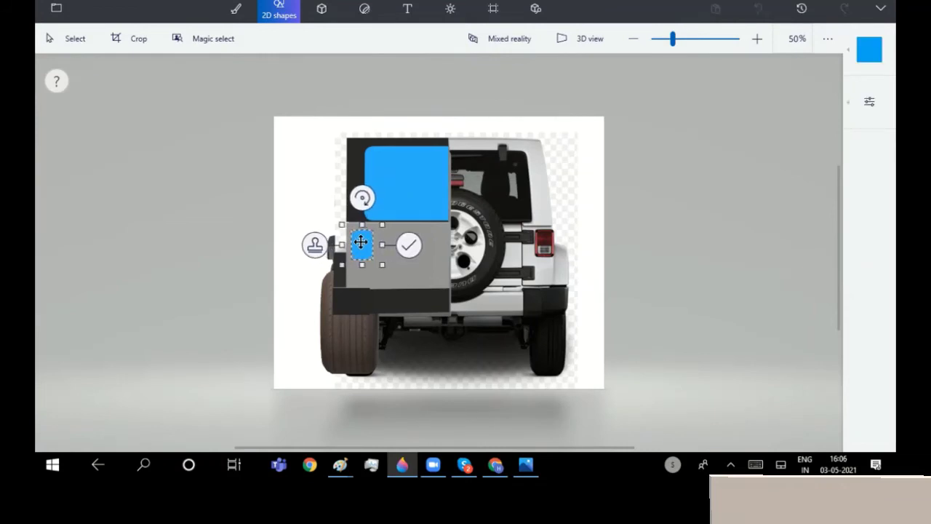
pyautogui.moveTo(362, 242); pyautogui.dragTo(364, 242)
pyautogui.click(869, 101)
pyautogui.click(869, 50)
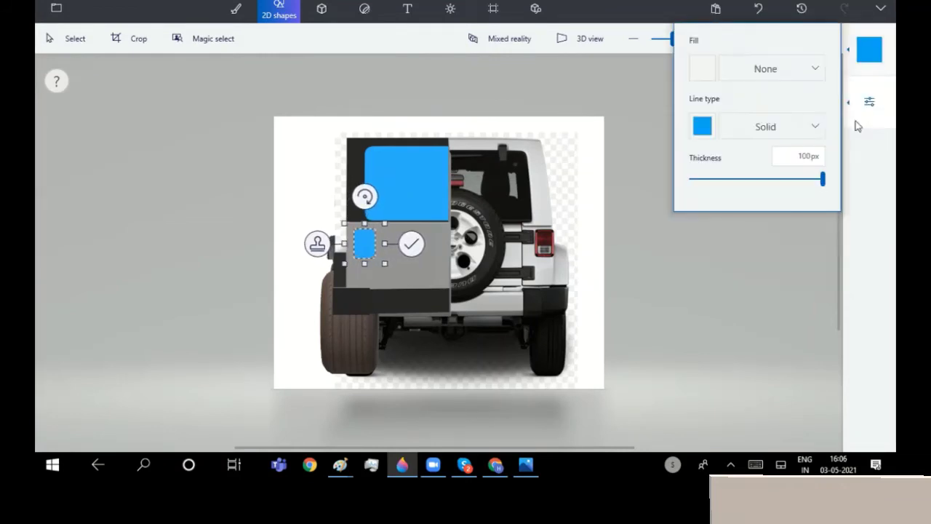
pyautogui.click(702, 127)
pyautogui.click(713, 245)
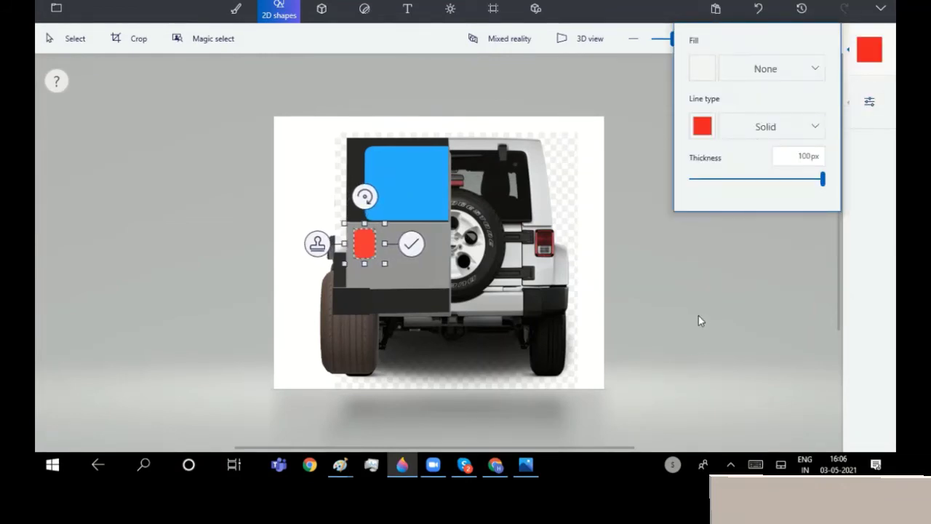
pyautogui.click(432, 113)
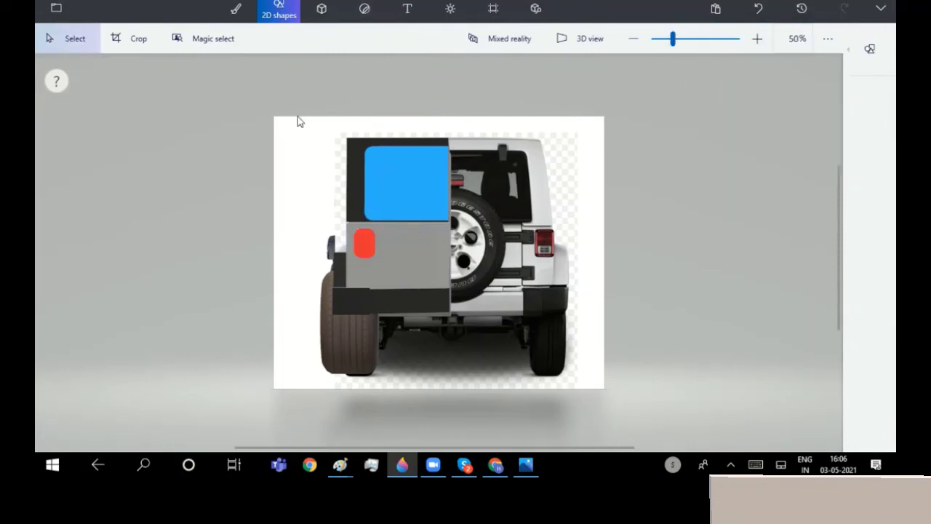
# Rotate the jeep front model and move it over to the right.
pyautogui.moveTo(298, 121)
pyautogui.mouseDown()
pyautogui.moveTo(415, 398)
pyautogui.moveTo(478, 409)
pyautogui.moveTo(814, 410)
pyautogui.mouseUp()
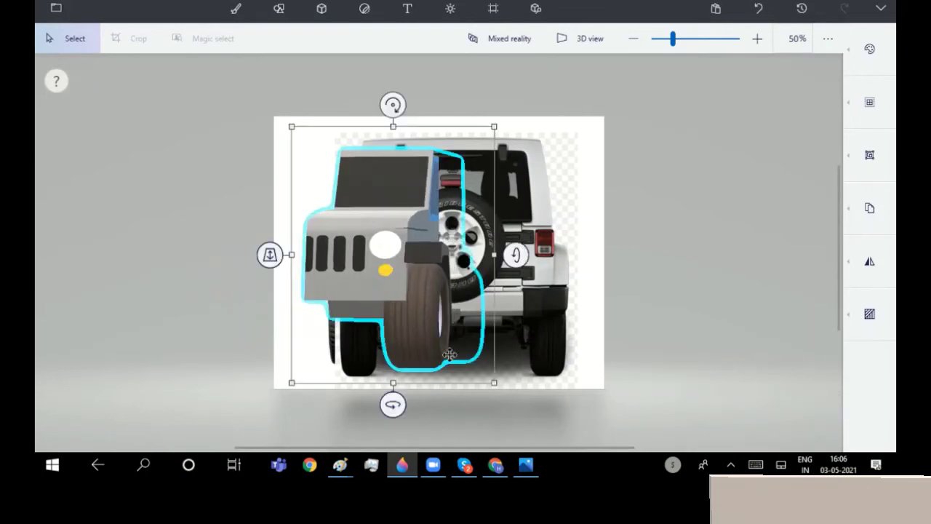
pyautogui.moveTo(425, 293); pyautogui.dragTo(567, 271)
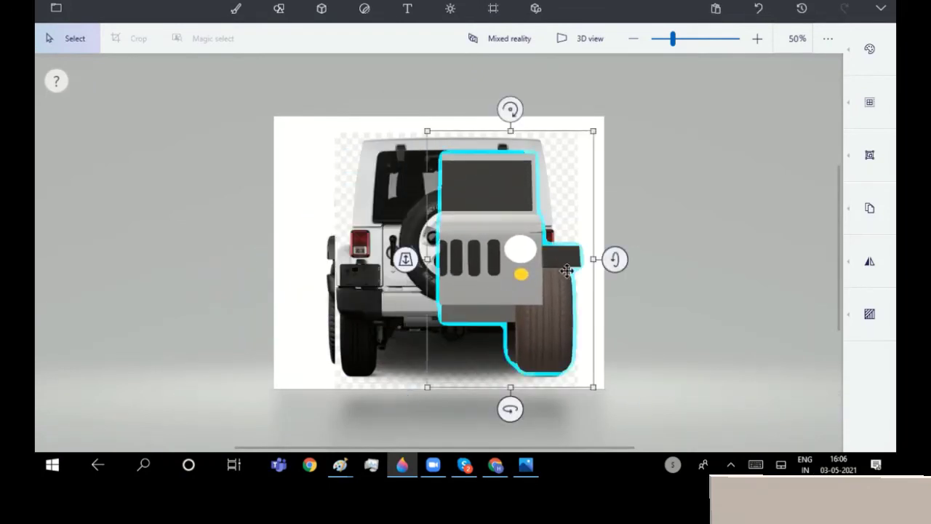
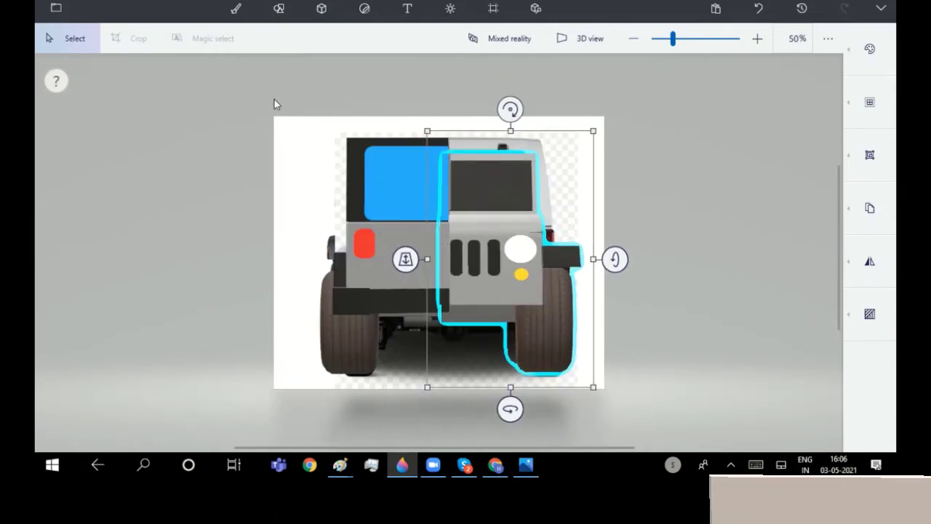
# Rotate the jeep's left half 180° and flip it horizontally to complete the front.
pyautogui.moveTo(298, 116); pyautogui.dragTo(306, 125)
pyautogui.moveTo(245, 89); pyautogui.dragTo(453, 410)
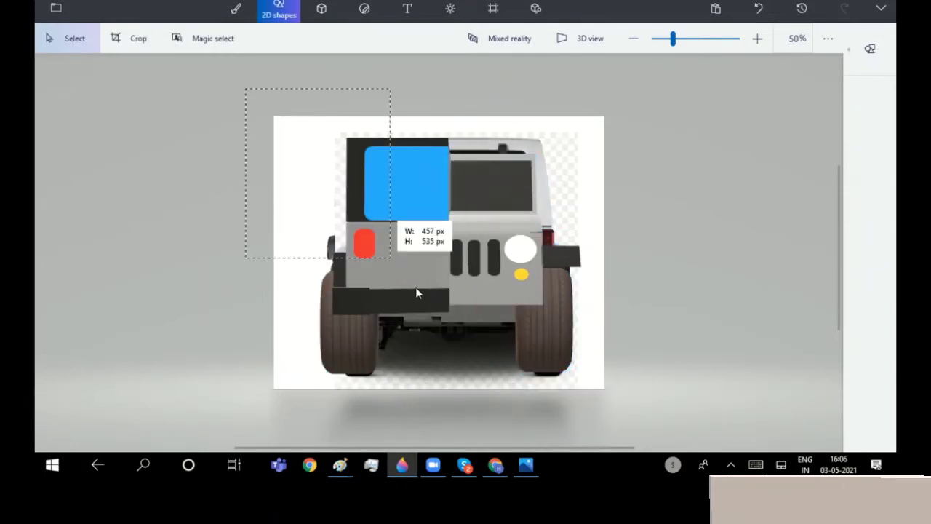
pyautogui.moveTo(386, 410); pyautogui.dragTo(827, 409)
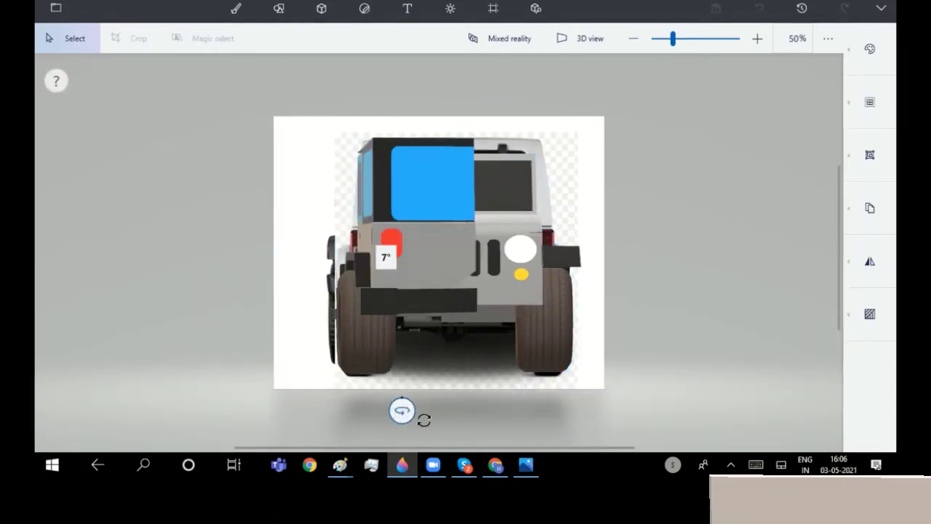
pyautogui.click(873, 272)
pyautogui.click(773, 279)
pyautogui.click(401, 289)
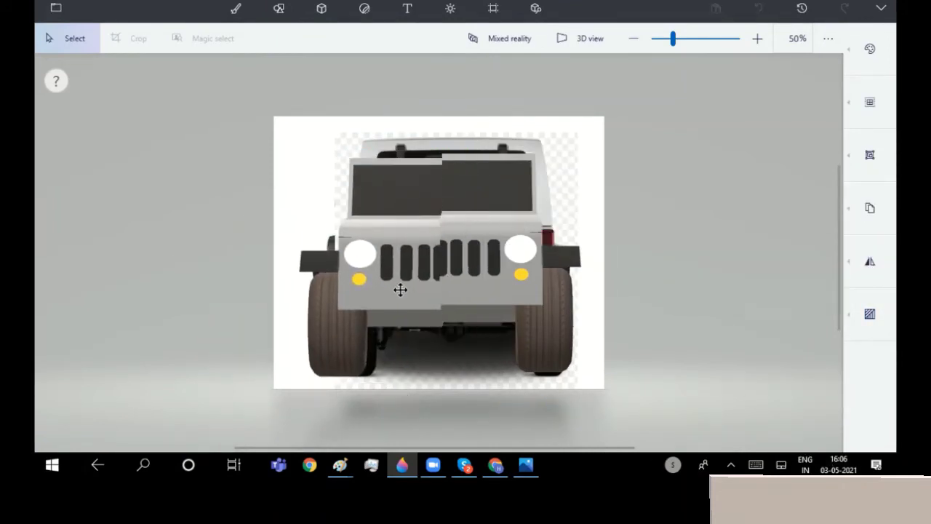
# Select both halves together and turn the whole jeep to a 104° side view.
pyautogui.click(398, 291)
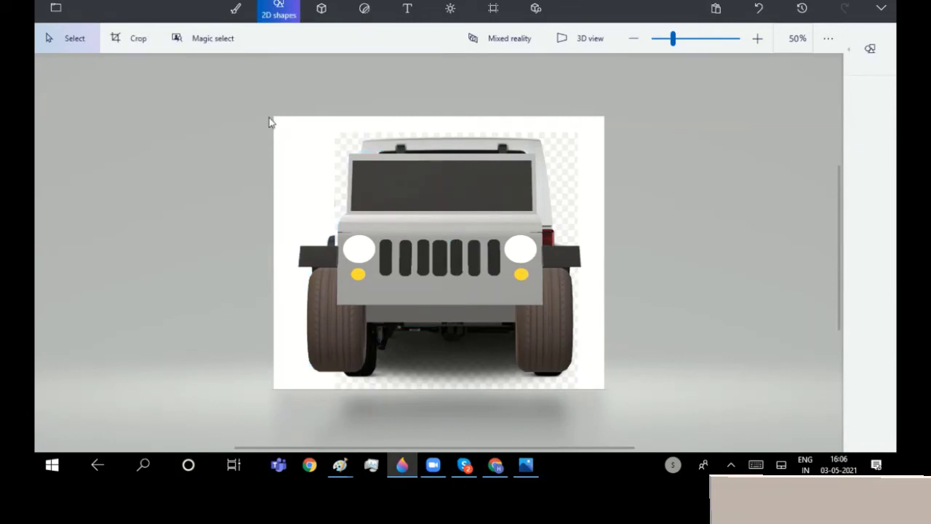
pyautogui.moveTo(270, 121); pyautogui.dragTo(640, 364)
pyautogui.moveTo(439, 409); pyautogui.dragTo(662, 408)
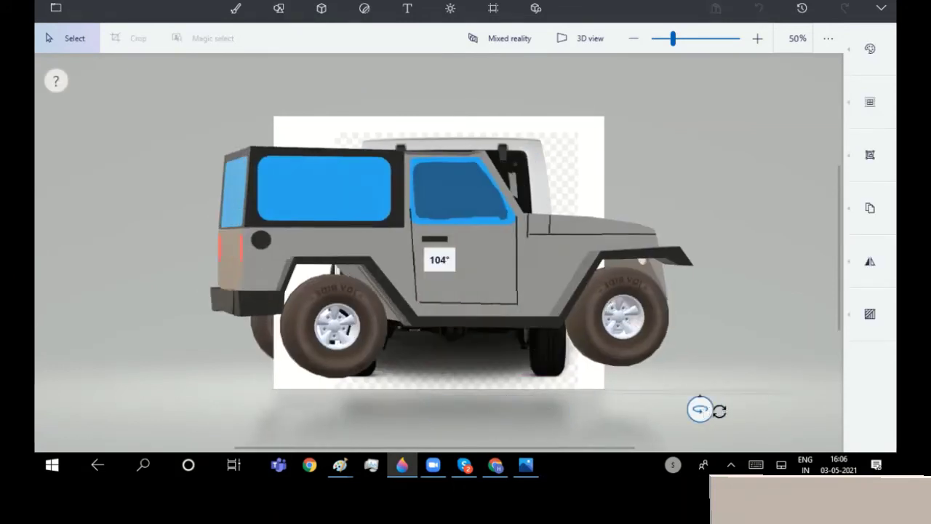
# Copy and paste the jeep's front wheel.
pyautogui.click(729, 343)
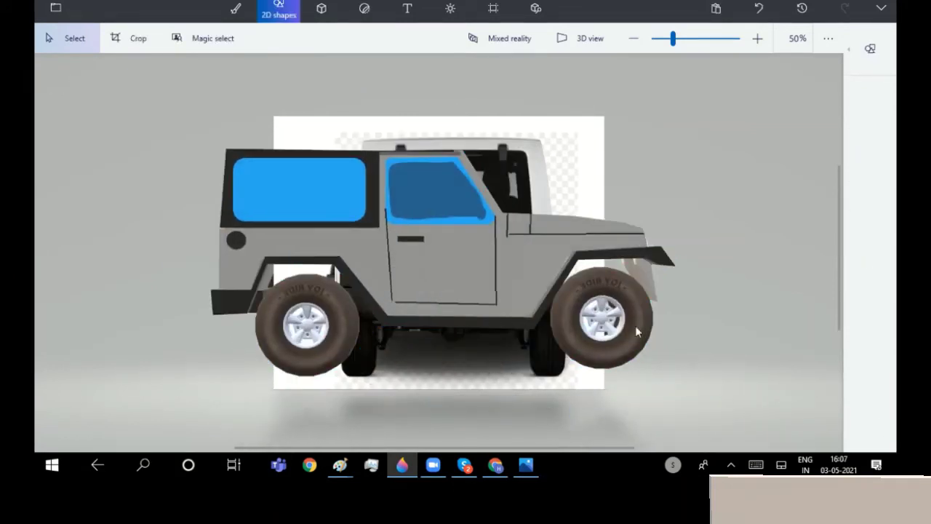
pyautogui.click(635, 324)
pyautogui.hotkey('ctrl', 'c')
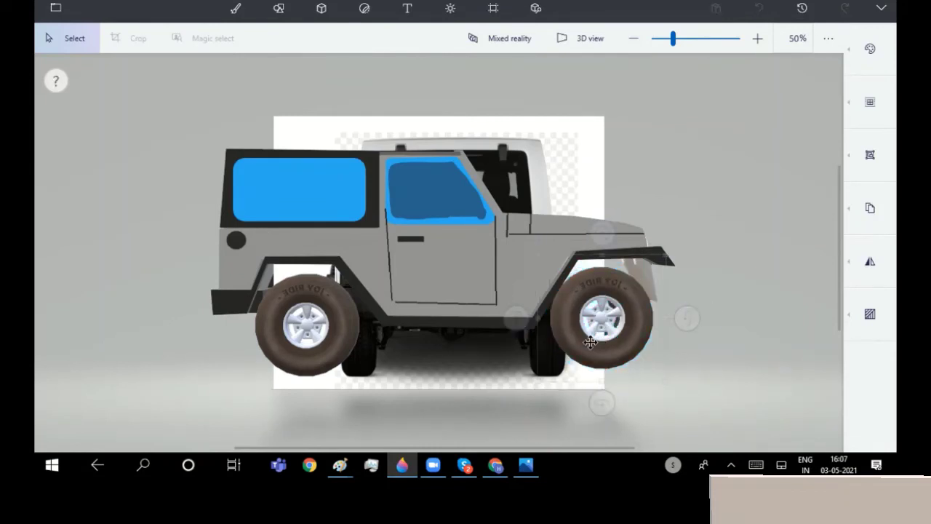
pyautogui.hotkey('ctrl', 'v')
# Turn the jeep to its rear and mount the wheel copy on the rear door as a spare.
pyautogui.moveTo(190, 84); pyautogui.dragTo(681, 420)
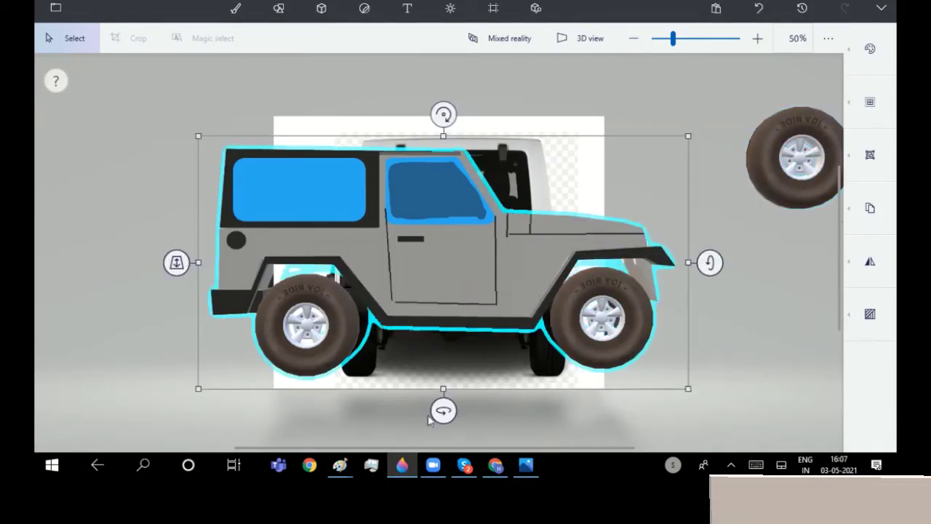
pyautogui.moveTo(439, 409); pyautogui.dragTo(691, 446)
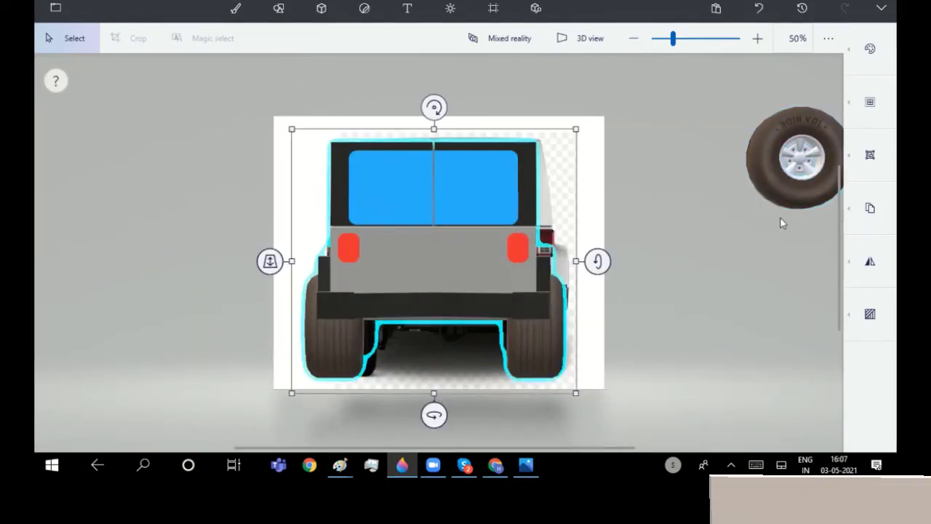
pyautogui.click(795, 157)
pyautogui.moveTo(795, 157); pyautogui.dragTo(421, 241)
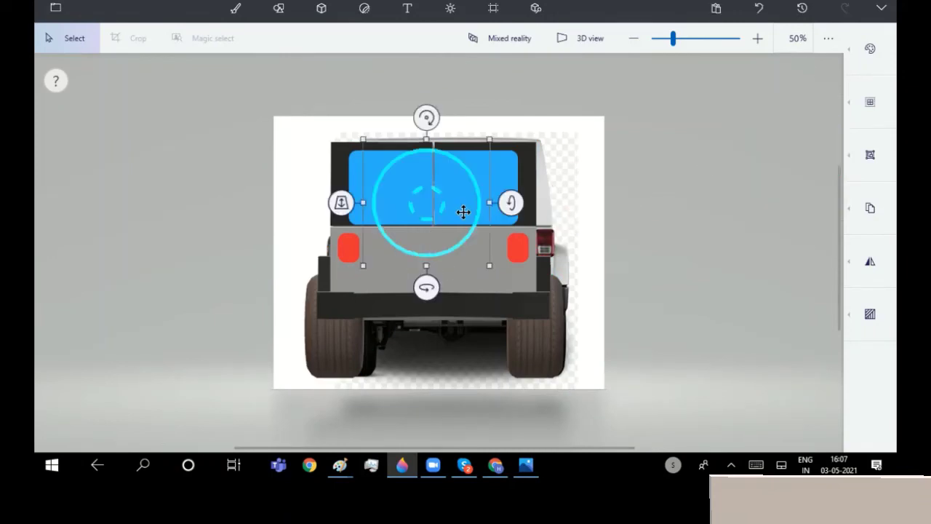
pyautogui.moveTo(453, 212); pyautogui.dragTo(465, 245)
pyautogui.moveTo(347, 235)
pyautogui.mouseDown()
pyautogui.moveTo(334, 313)
pyautogui.moveTo(335, 304)
pyautogui.mouseUp()
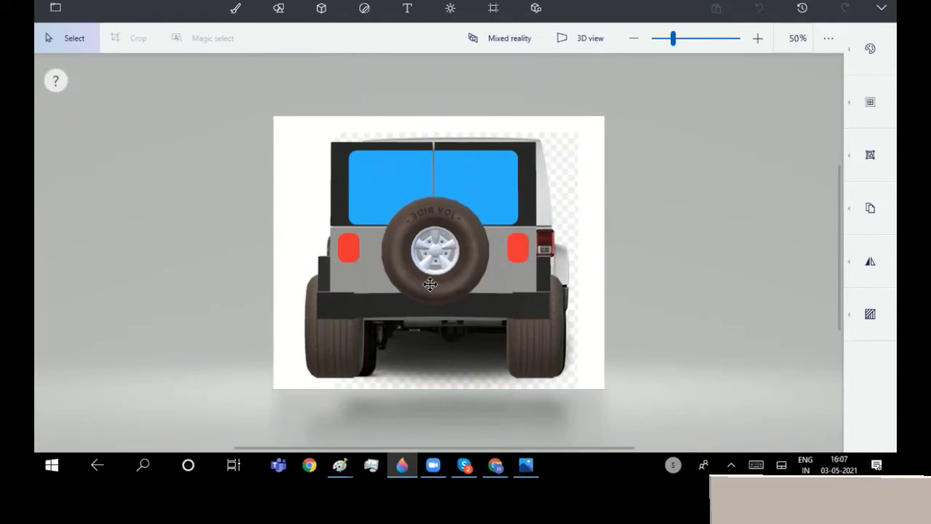
pyautogui.click(427, 281)
# Move the whole jeep to the left of the reference photo.
pyautogui.click(278, 9)
pyautogui.moveTo(250, 110)
pyautogui.mouseDown()
pyautogui.moveTo(660, 444)
pyautogui.moveTo(539, 324)
pyautogui.moveTo(343, 318)
pyautogui.moveTo(351, 298)
pyautogui.mouseUp()
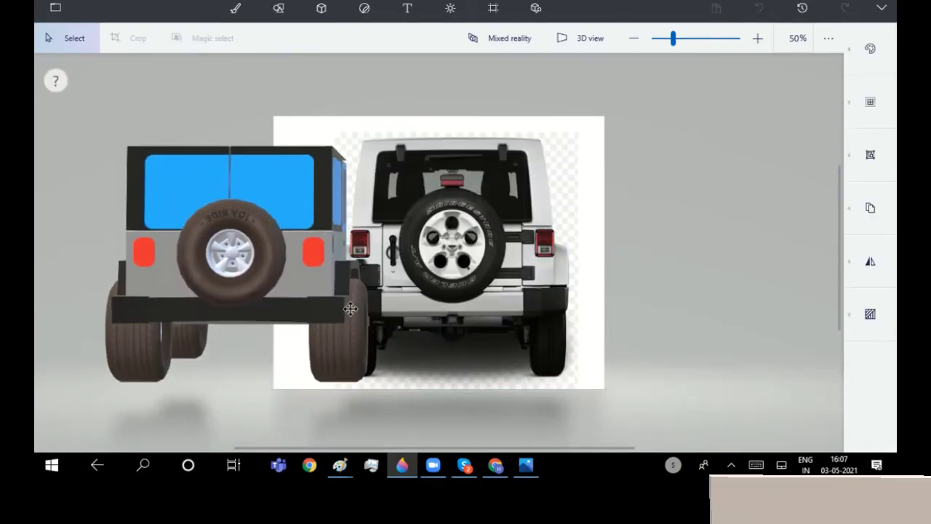
pyautogui.moveTo(246, 418); pyautogui.dragTo(277, 419)
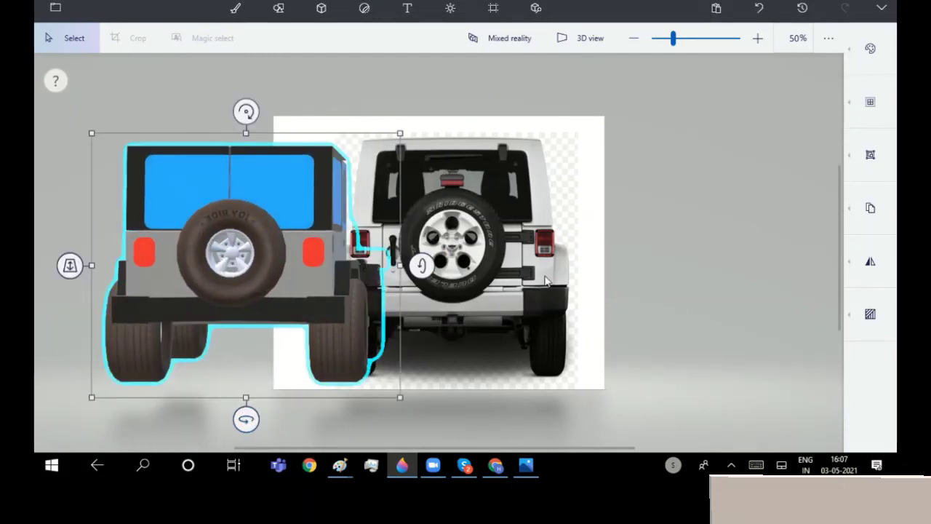
# Draw a thin black vertical line on the rear panel beside the spare tyre.
pyautogui.click(346, 237)
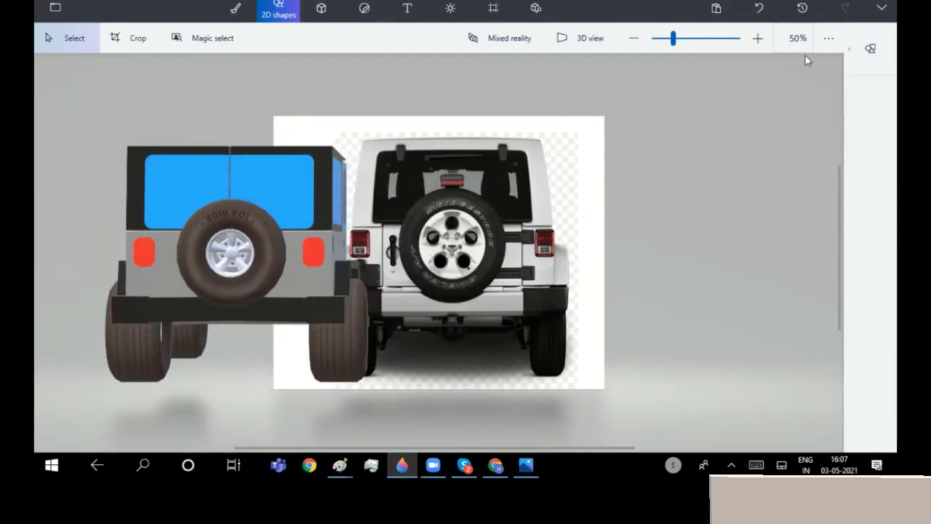
pyautogui.click(873, 48)
pyautogui.click(699, 58)
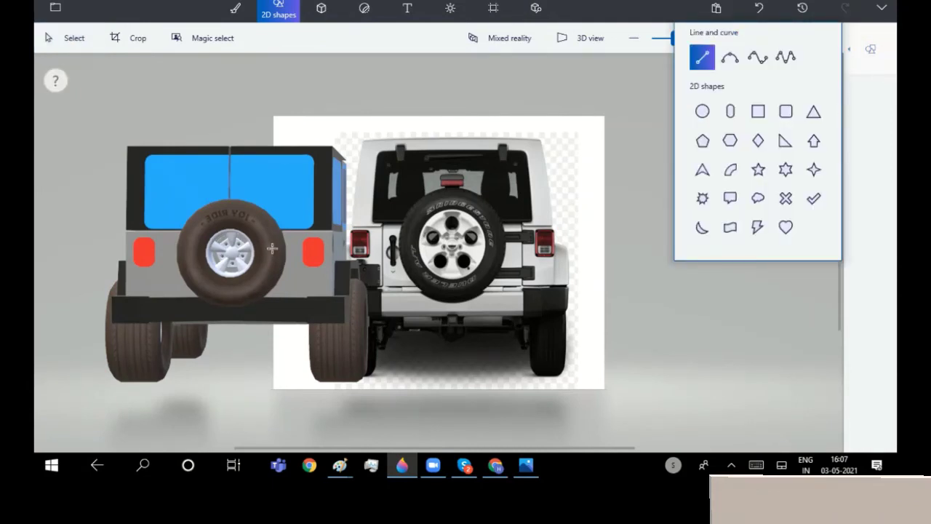
pyautogui.moveTo(299, 238); pyautogui.dragTo(300, 284)
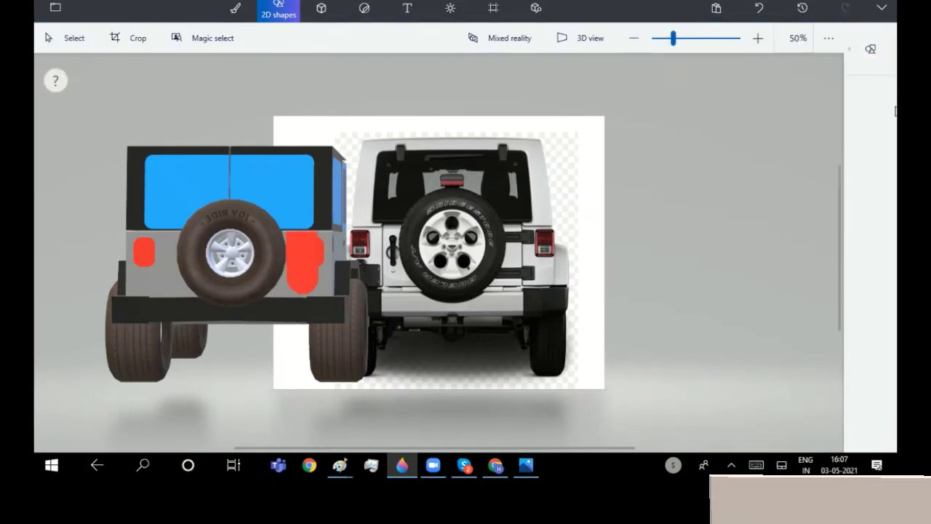
pyautogui.moveTo(823, 120); pyautogui.dragTo(702, 121)
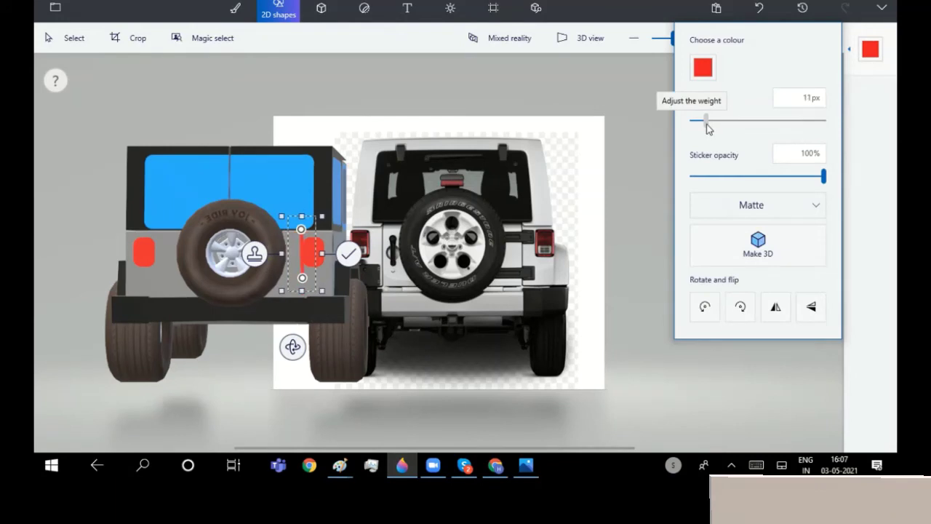
pyautogui.click(702, 67)
pyautogui.click(713, 115)
pyautogui.moveTo(307, 258)
pyautogui.mouseDown()
pyautogui.moveTo(296, 257)
pyautogui.moveTo(292, 289)
pyautogui.moveTo(216, 264)
pyautogui.moveTo(164, 264)
pyautogui.moveTo(192, 240)
pyautogui.moveTo(175, 248)
pyautogui.mouseUp()
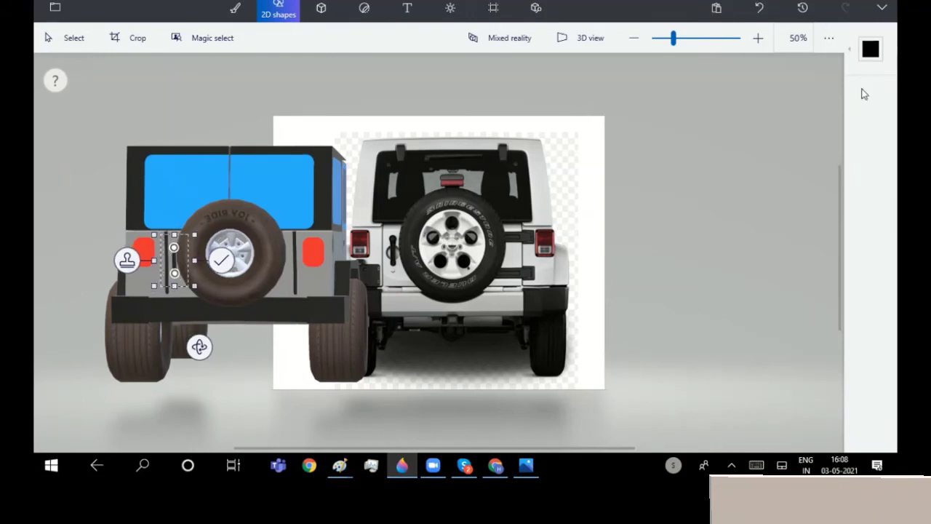
pyautogui.click(849, 49)
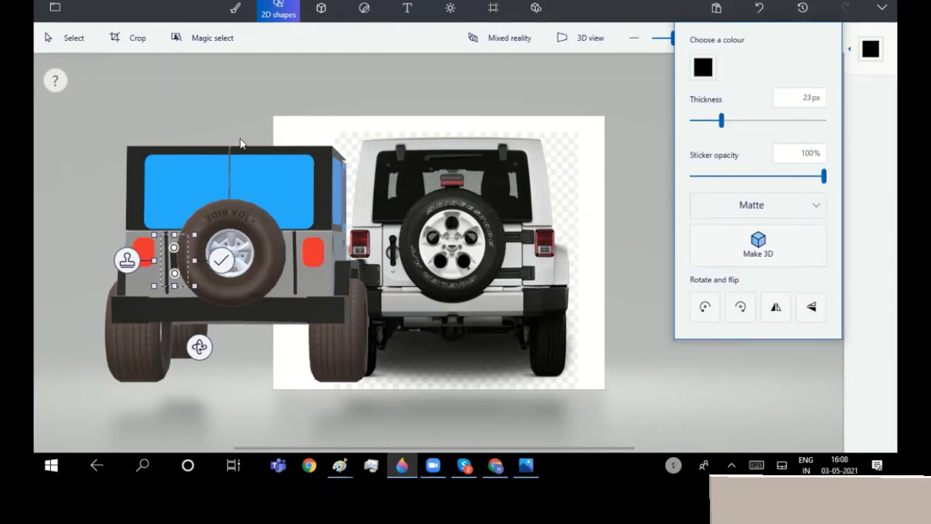
pyautogui.click(69, 38)
# Rotate the whole jeep 180° so it faces front.
pyautogui.moveTo(84, 89); pyautogui.dragTo(414, 432)
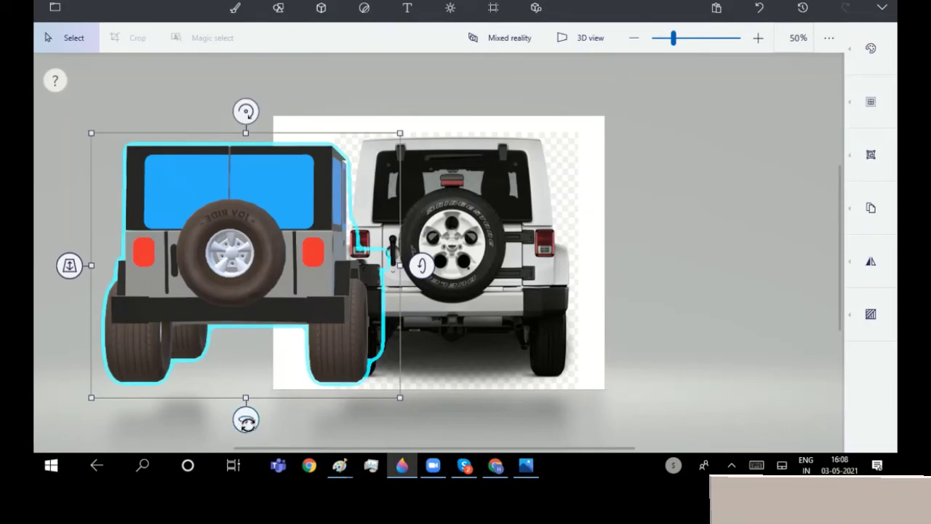
pyautogui.moveTo(246, 423)
pyautogui.mouseDown()
pyautogui.moveTo(745, 422)
pyautogui.moveTo(713, 422)
pyautogui.mouseUp()
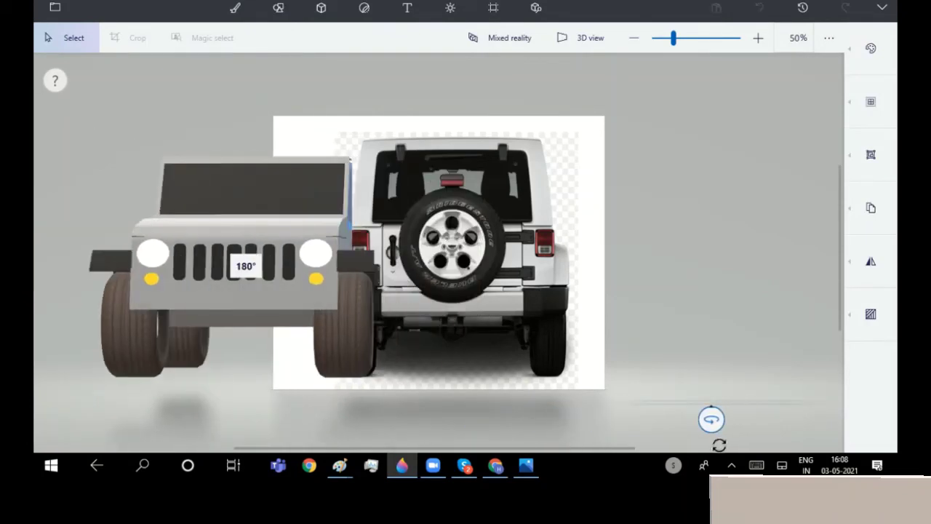
pyautogui.click(706, 355)
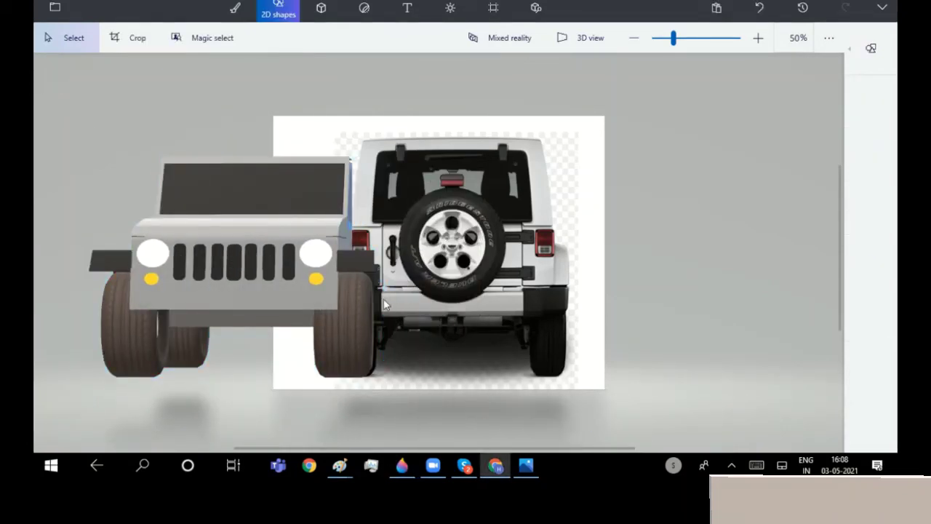
# Search the browser for front-view jeep images and copy the first one.
pyautogui.hotkey('alt', 'Tab')
pyautogui.press('BackSpace')
pyautogui.press('BackSpace')
pyautogui.press('BackSpace')
pyautogui.press('BackSpace')
pyautogui.write('front')
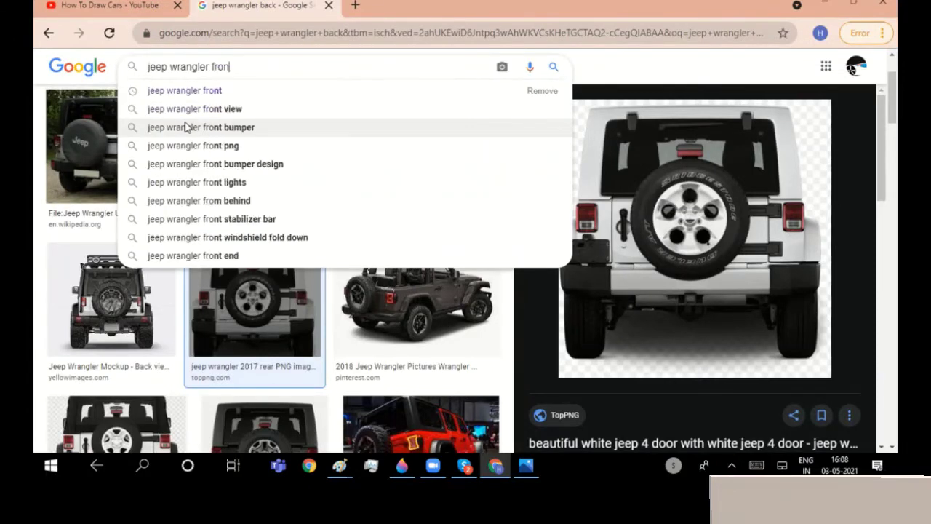
pyautogui.press('Return')
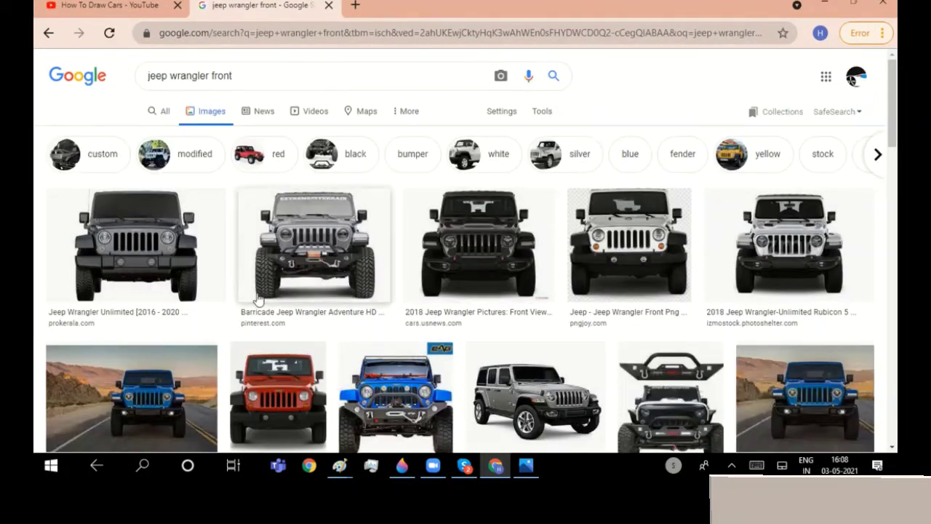
pyautogui.click(129, 288)
pyautogui.rightClick(620, 274)
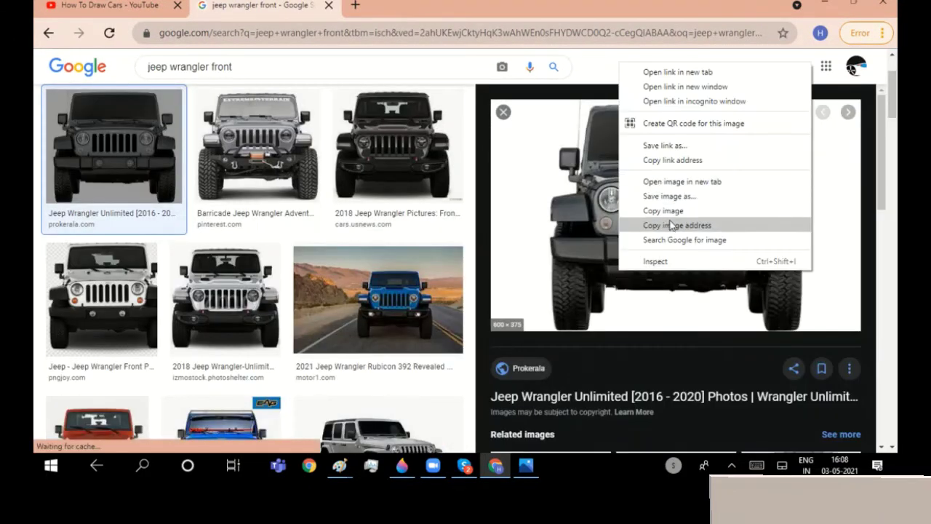
pyautogui.click(654, 225)
# Try pasting into Paint 3D, undoing the accidental wheel pastes.
pyautogui.click(401, 465)
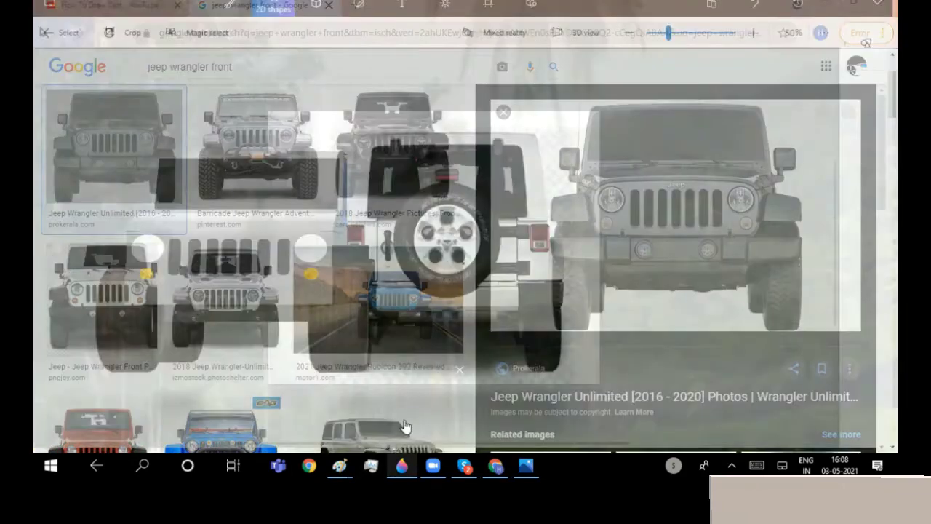
pyautogui.hotkey('ctrl', 'v')
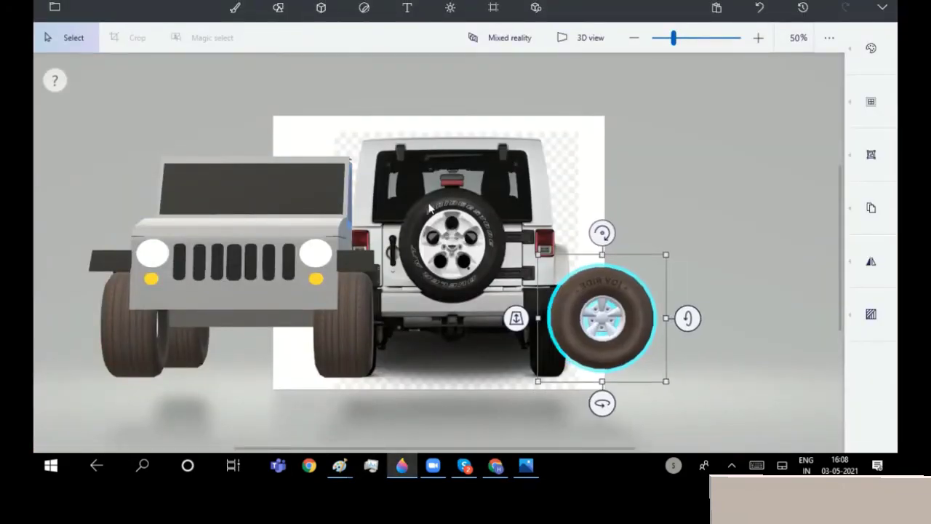
pyautogui.hotkey('ctrl', 'z')
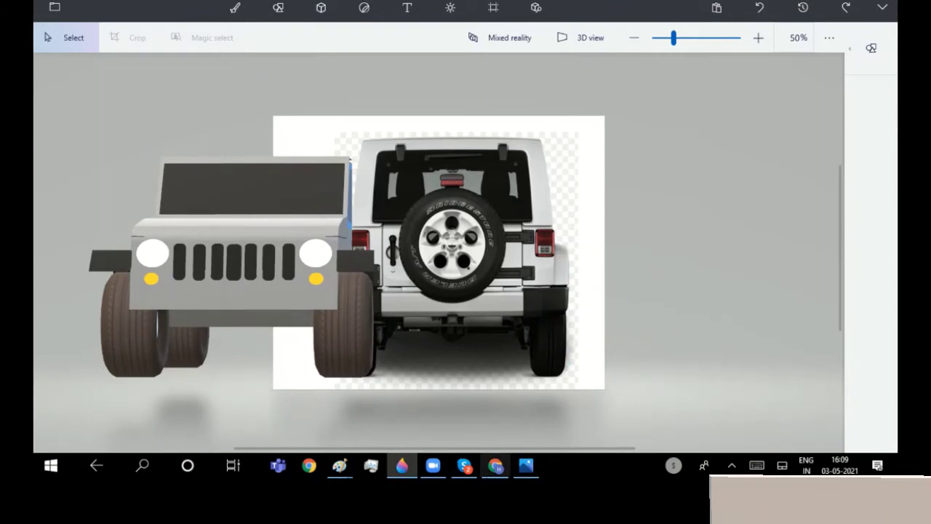
pyautogui.click(493, 404)
pyautogui.press('Escape')
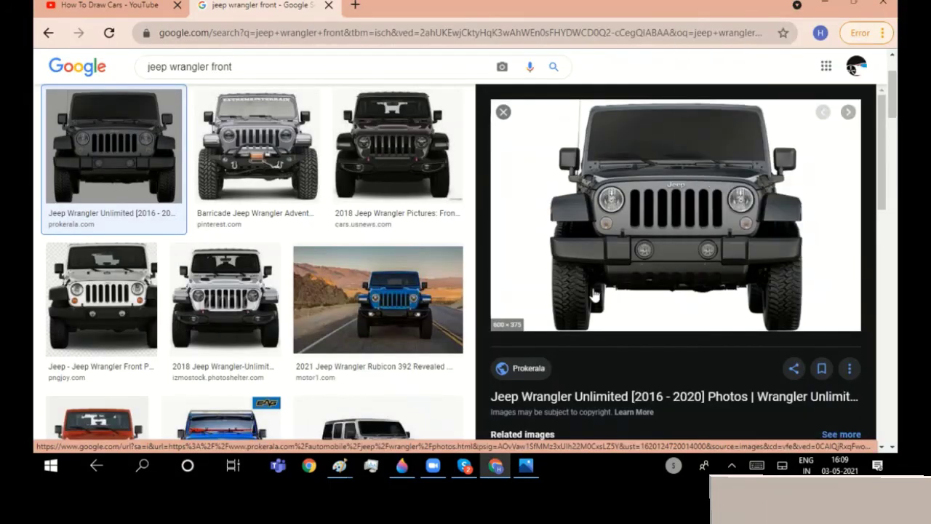
pyautogui.click(401, 465)
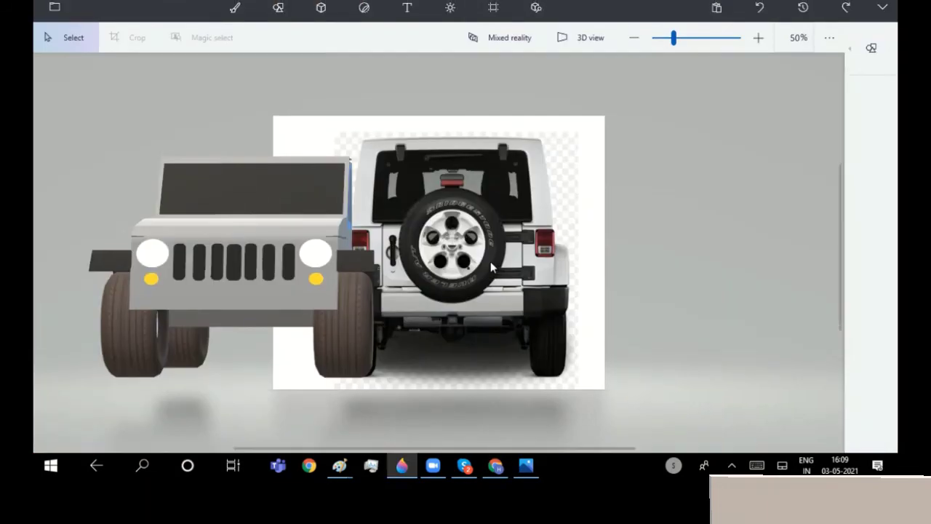
pyautogui.hotkey('ctrl', 'y')
pyautogui.hotkey('ctrl', 'z')
# Copy the front-view Jeep Wrangler image again and return to Paint 3D.
pyautogui.click(496, 466)
pyautogui.rightClick(705, 213)
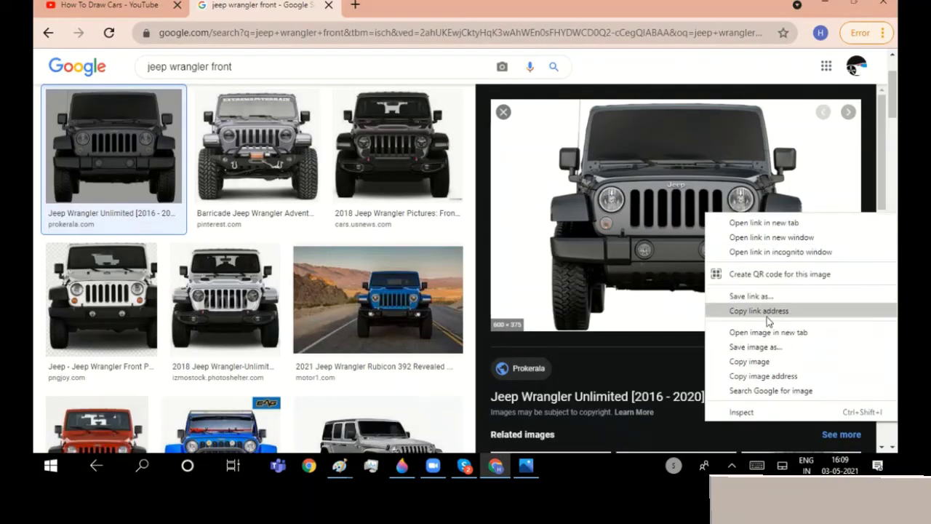
pyautogui.click(765, 363)
pyautogui.moveTo(401, 465)
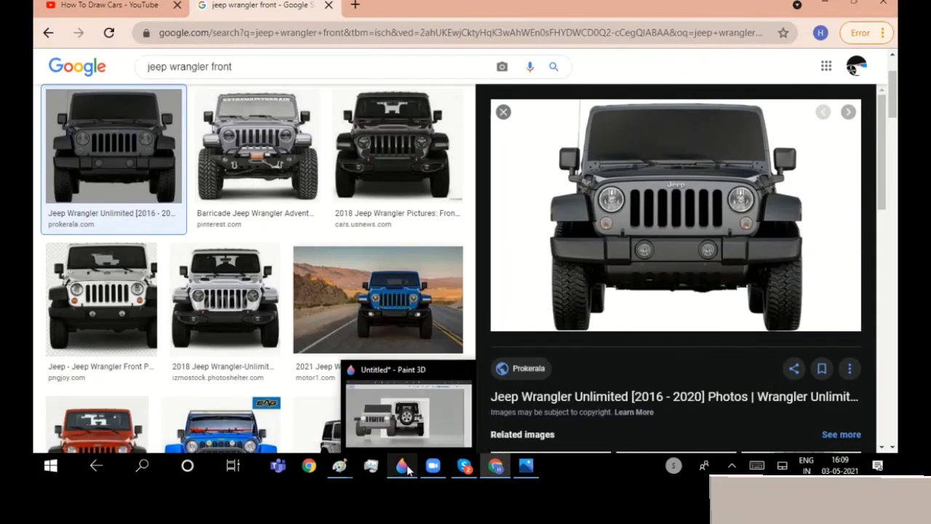
pyautogui.click(396, 431)
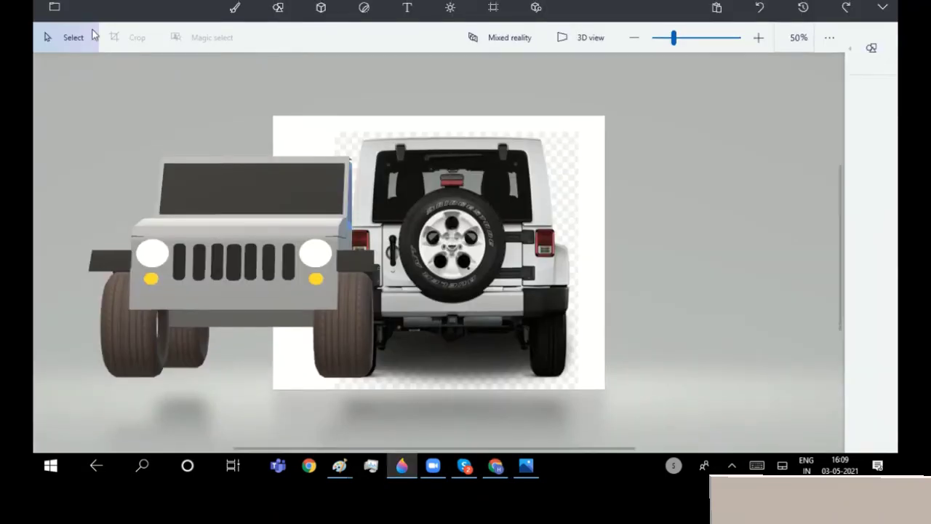
# Outline a black sharp-edged 3D doodle bumper under the grille and extend it in front of the wheels.
pyautogui.click(325, 19)
pyautogui.click(866, 107)
pyautogui.click(769, 173)
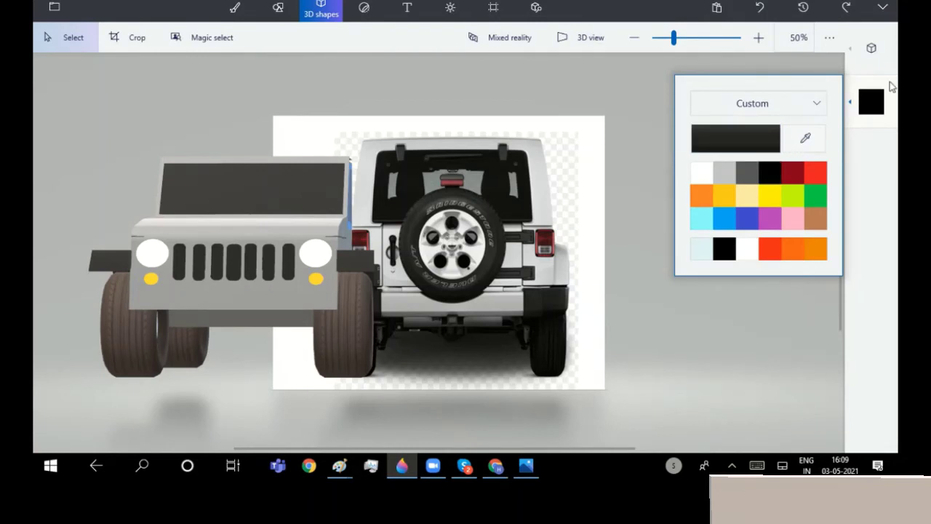
pyautogui.click(872, 48)
pyautogui.click(759, 93)
pyautogui.click(95, 296)
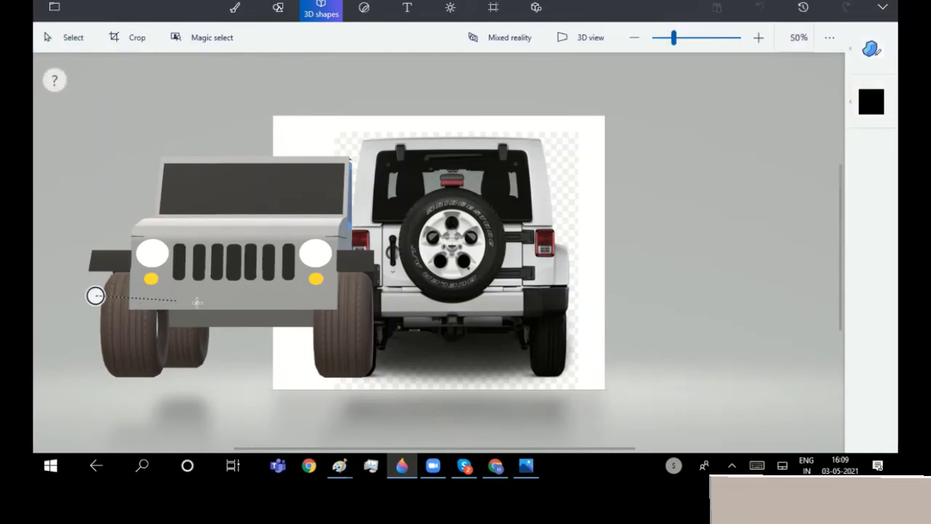
pyautogui.click(357, 295)
pyautogui.click(95, 295)
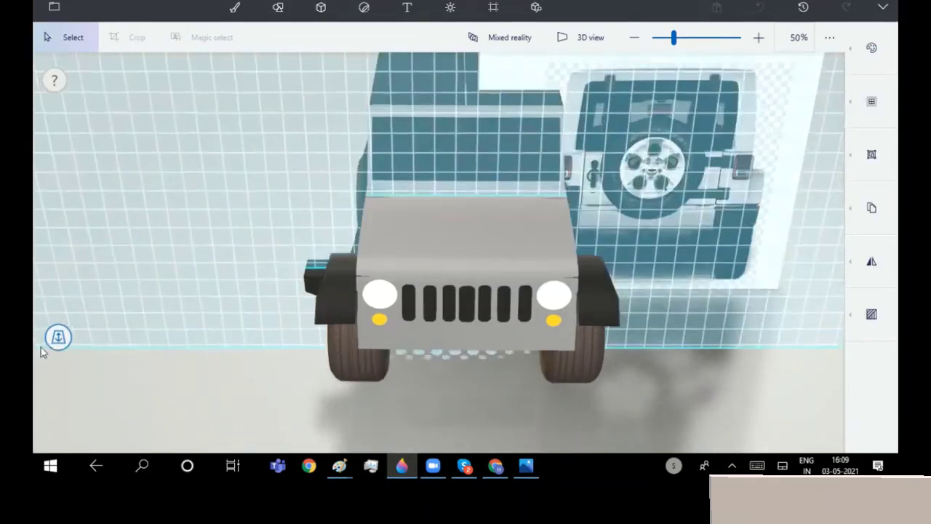
pyautogui.moveTo(58, 308); pyautogui.dragTo(33, 412)
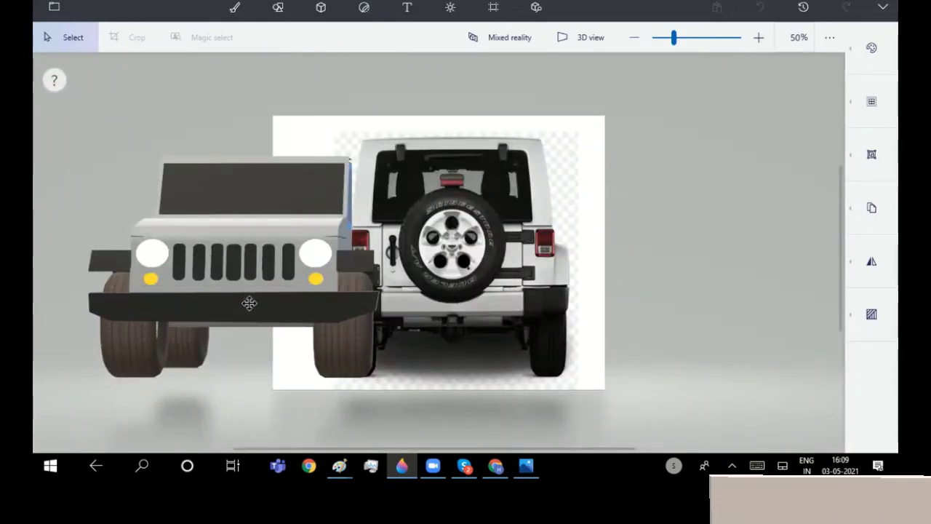
pyautogui.click(254, 308)
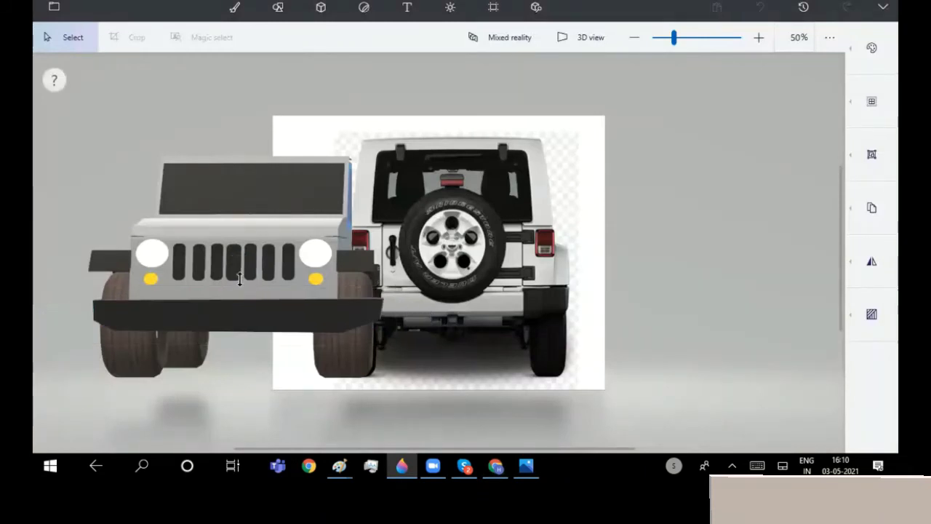
pyautogui.click(255, 321)
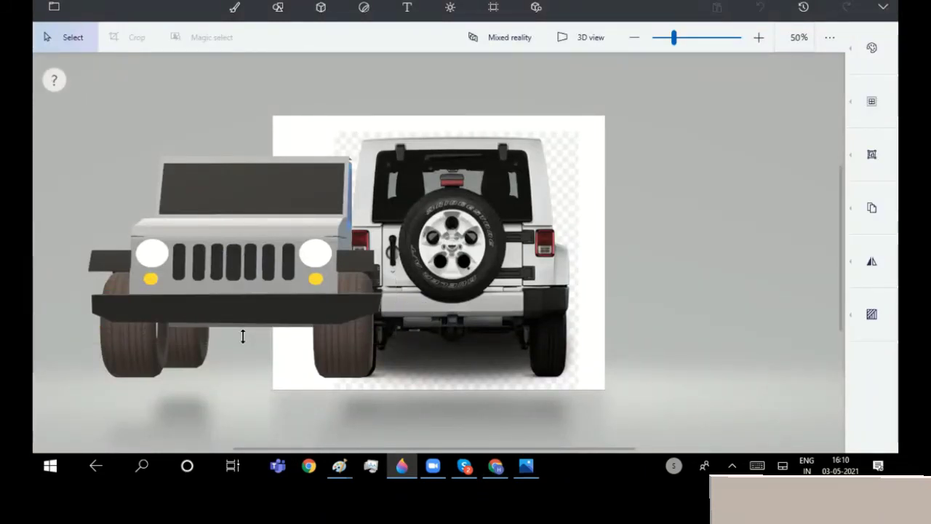
# Select and check the jeep and the small piece at its front.
pyautogui.moveTo(67, 107); pyautogui.dragTo(506, 424)
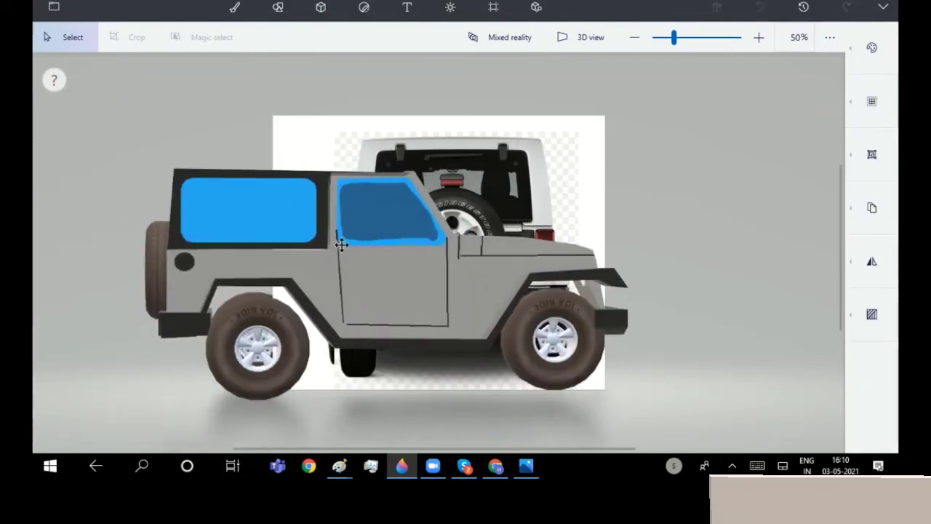
pyautogui.click(341, 245)
pyautogui.click(722, 315)
pyautogui.click(589, 328)
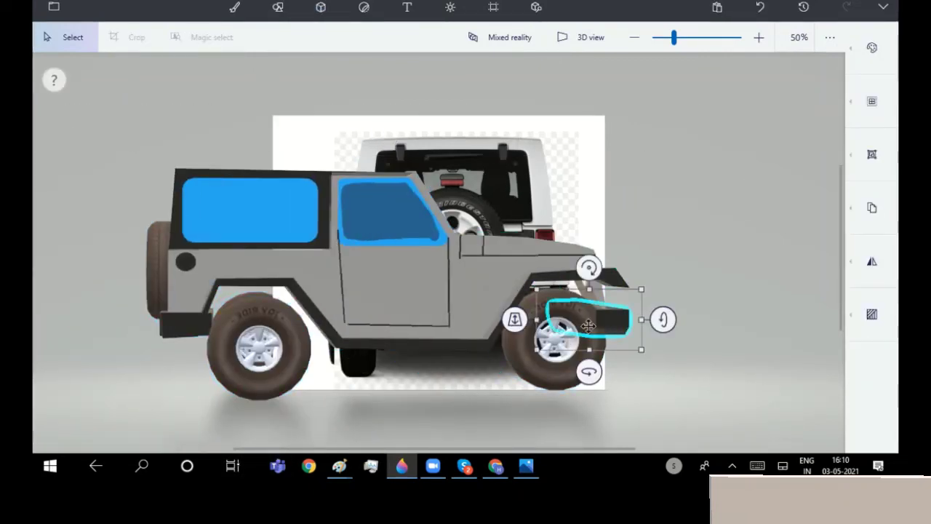
pyautogui.click(535, 320)
pyautogui.click(542, 320)
# Outline a second sharp-edged 3D doodle piece below the bumper.
pyautogui.click(321, 7)
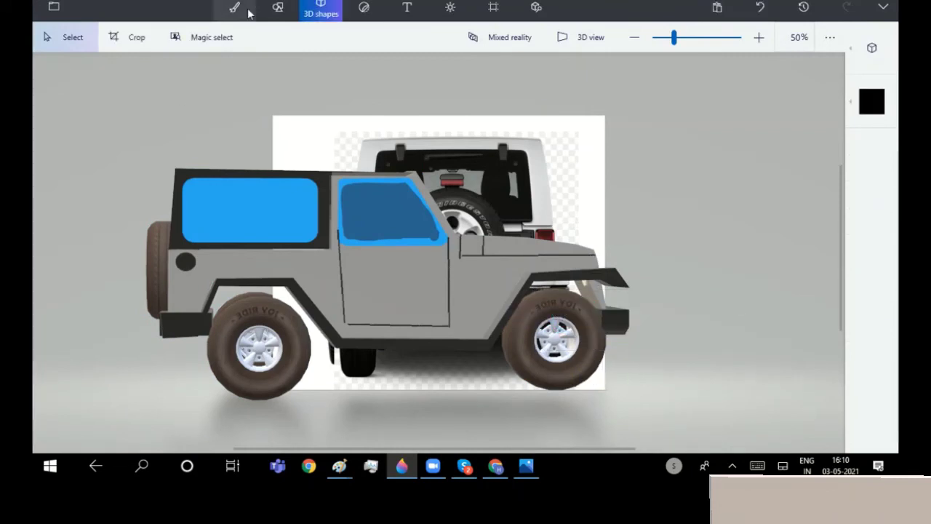
pyautogui.click(869, 48)
pyautogui.click(759, 92)
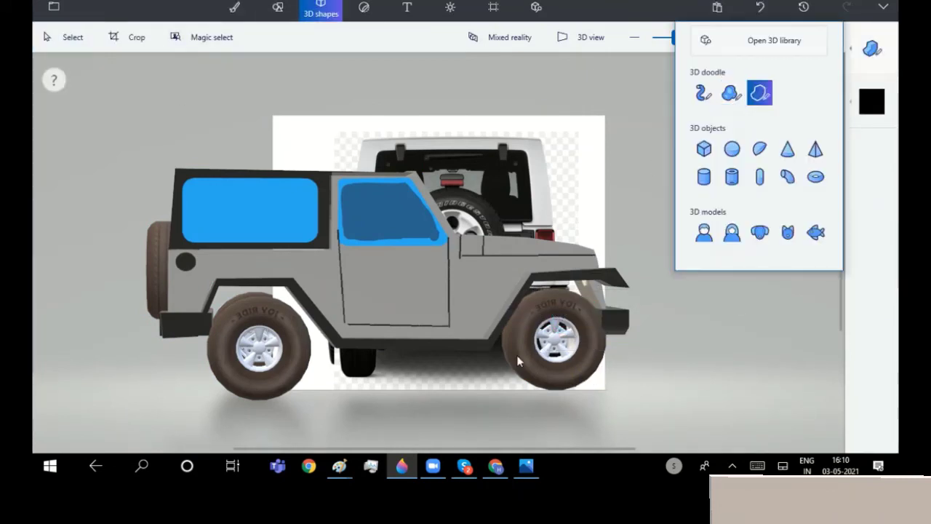
pyautogui.click(621, 312)
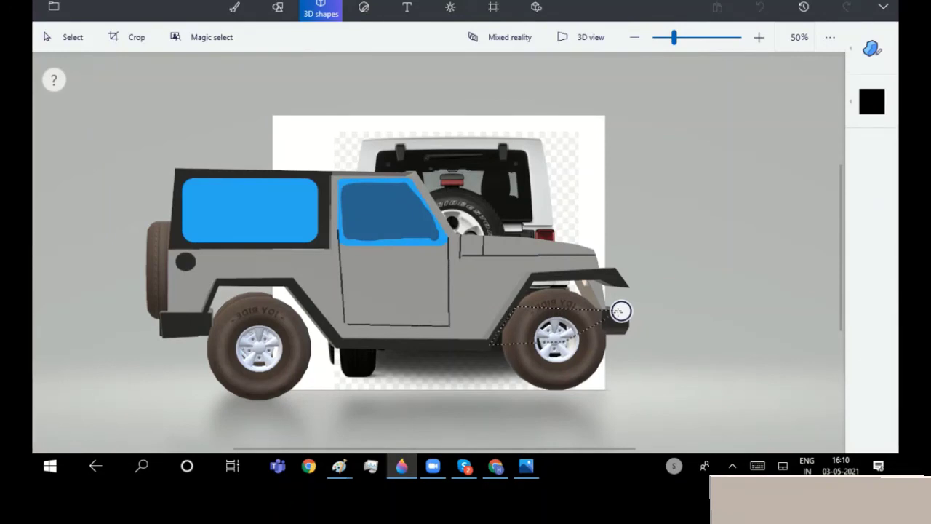
pyautogui.click(620, 311)
pyautogui.moveTo(453, 326)
pyautogui.mouseDown()
pyautogui.moveTo(466, 306)
pyautogui.moveTo(455, 324)
pyautogui.mouseUp()
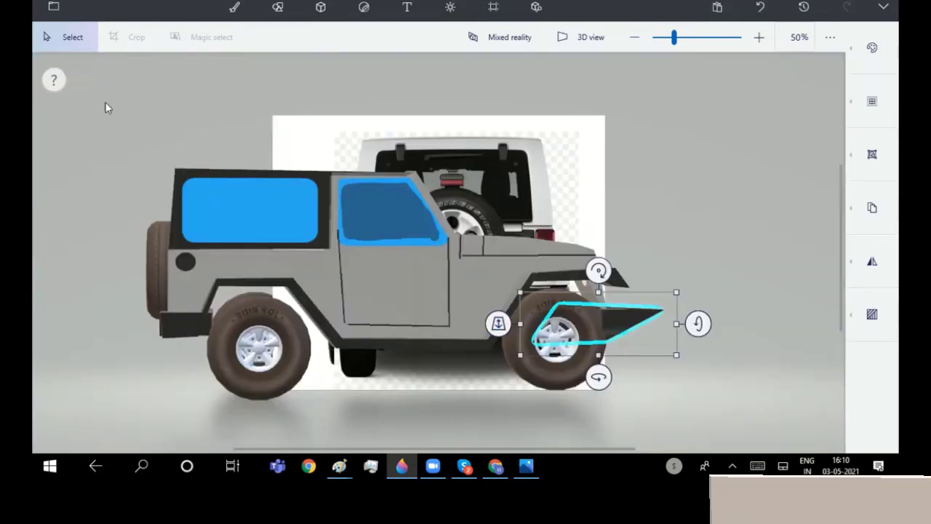
# Turn the jeep forward, then level the lower piece and set its depth under the bumper.
pyautogui.moveTo(682, 408); pyautogui.dragTo(37, 62)
pyautogui.moveTo(405, 432); pyautogui.dragTo(129, 435)
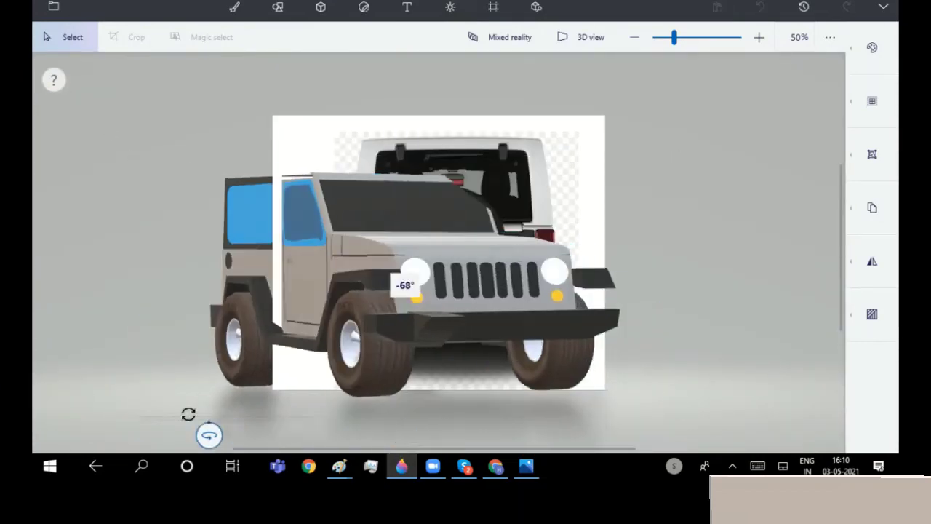
pyautogui.click(336, 331)
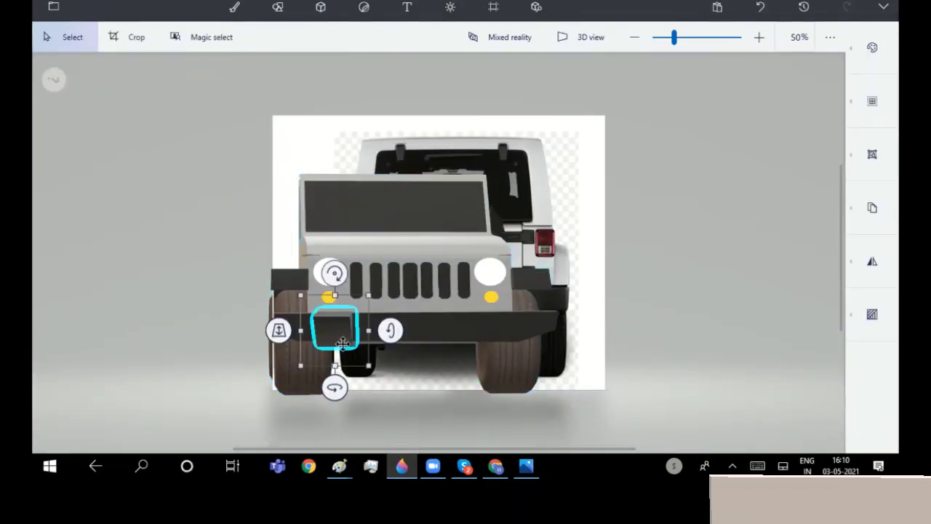
pyautogui.moveTo(335, 386); pyautogui.dragTo(333, 387)
pyautogui.click(483, 355)
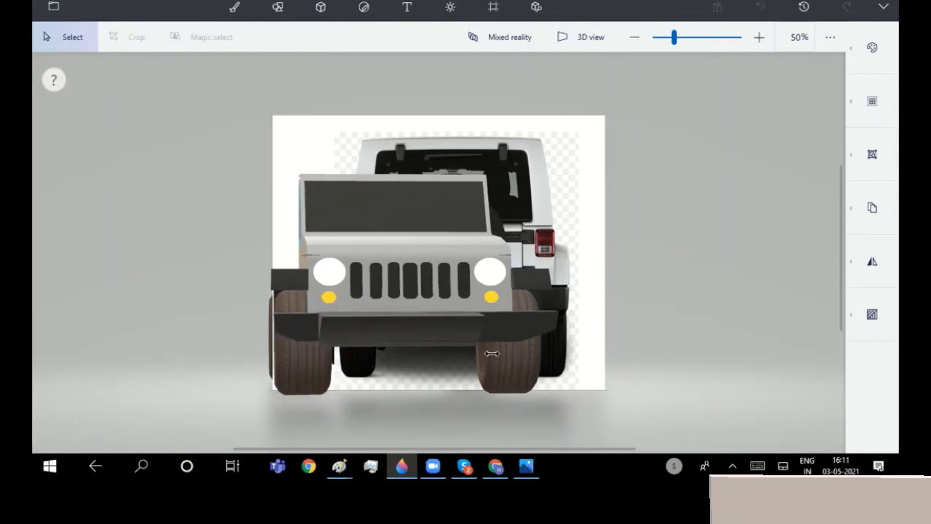
pyautogui.click(492, 353)
pyautogui.click(384, 338)
pyautogui.click(382, 352)
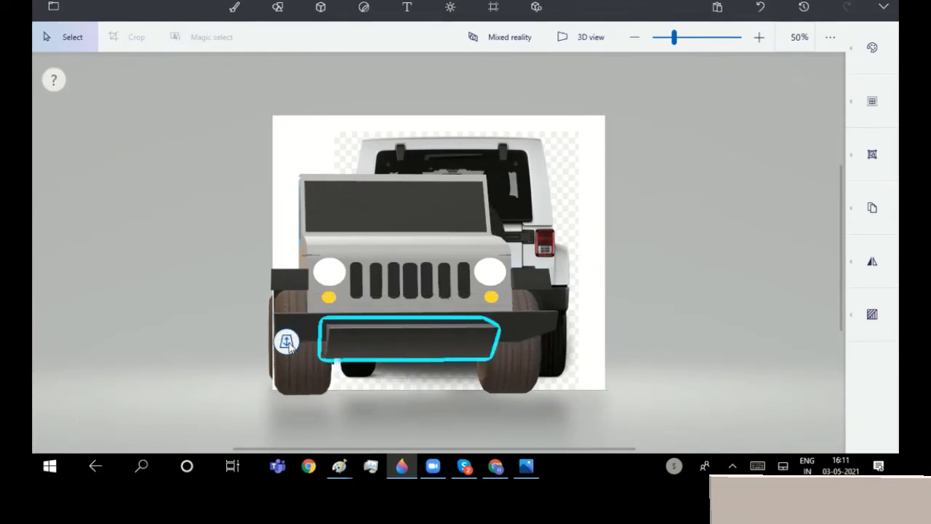
pyautogui.moveTo(288, 344); pyautogui.dragTo(286, 323)
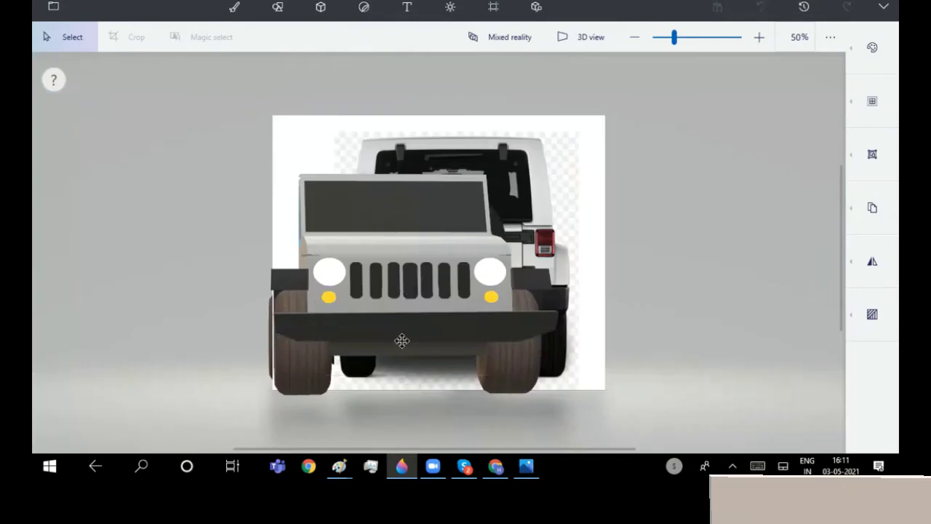
# Colour the lower bumper piece black and turn the jeep slightly toward the viewer.
pyautogui.click(402, 341)
pyautogui.click(873, 48)
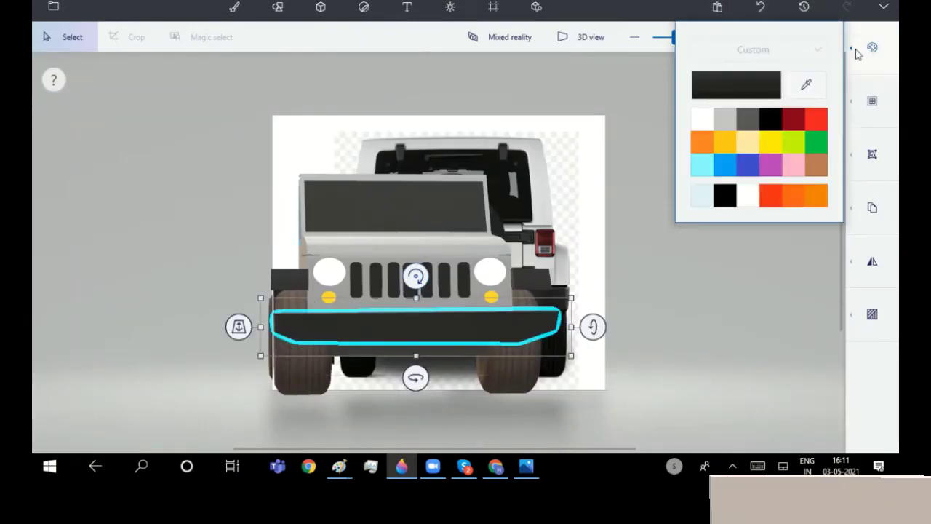
pyautogui.click(750, 122)
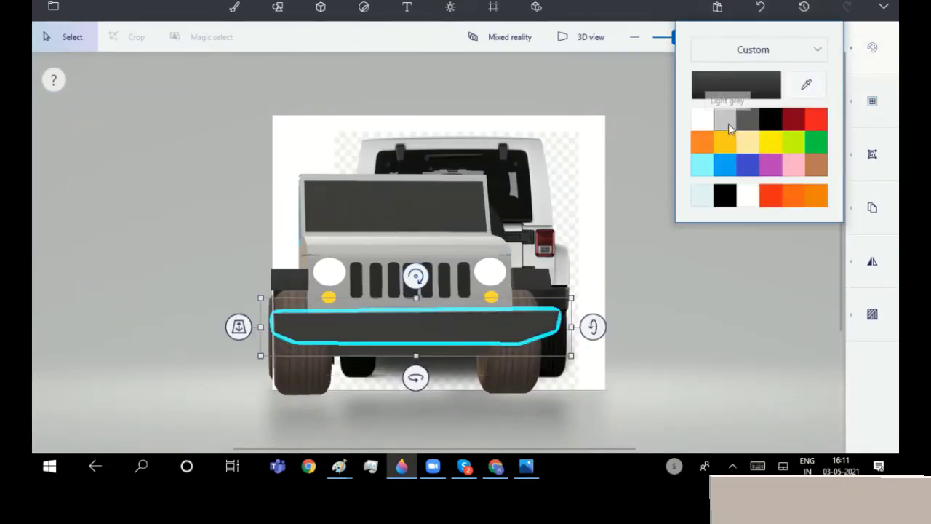
pyautogui.click(647, 299)
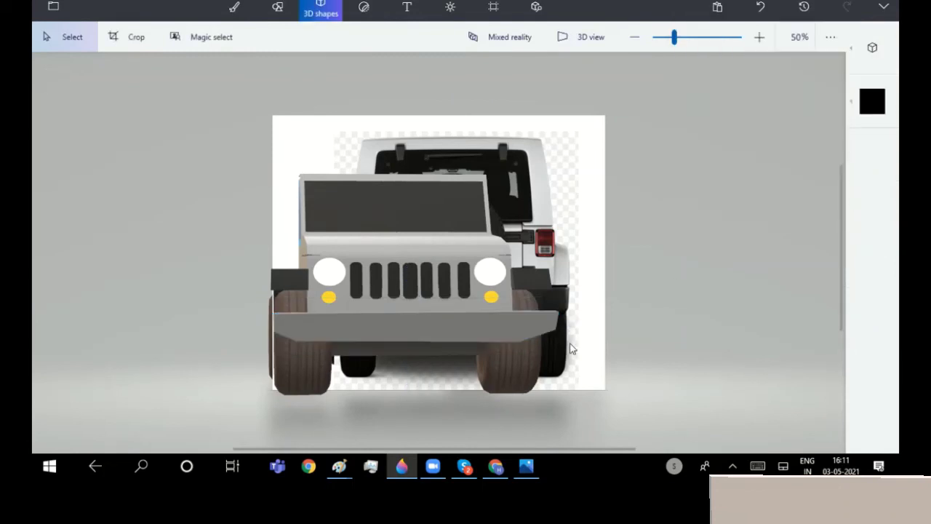
pyautogui.click(414, 325)
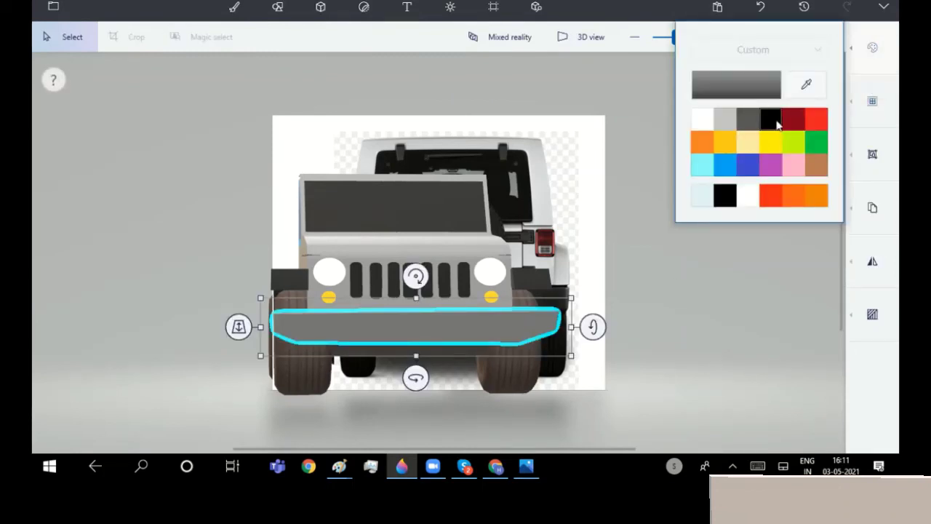
pyautogui.click(771, 118)
pyautogui.click(674, 265)
pyautogui.moveTo(254, 115)
pyautogui.mouseDown()
pyautogui.moveTo(641, 365)
pyautogui.moveTo(640, 427)
pyautogui.mouseUp()
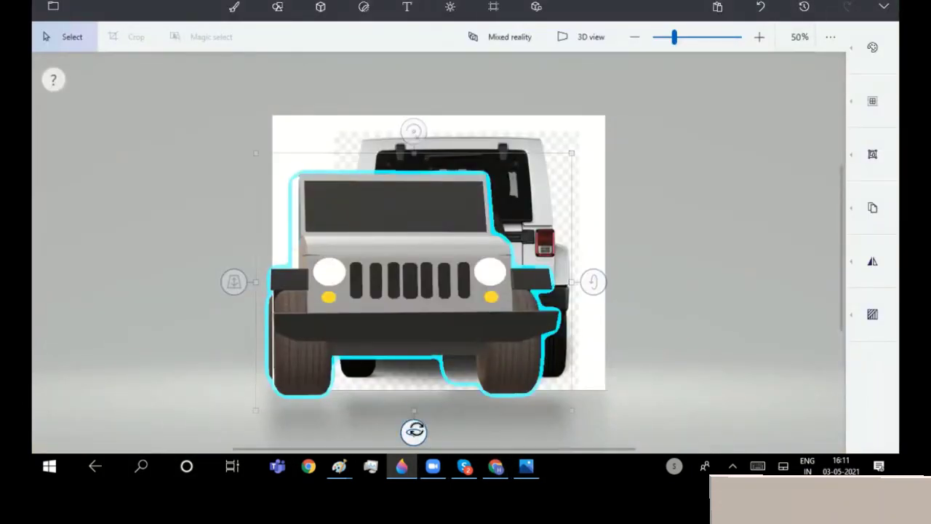
pyautogui.moveTo(413, 432); pyautogui.dragTo(399, 430)
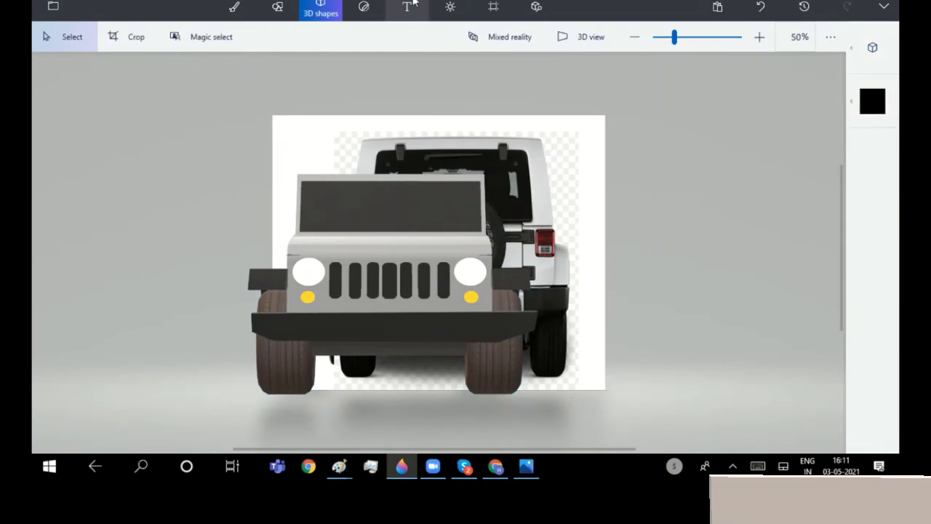
# Draw a full-opacity 2D rounded rectangle around the grille area.
pyautogui.click(277, 8)
pyautogui.click(873, 46)
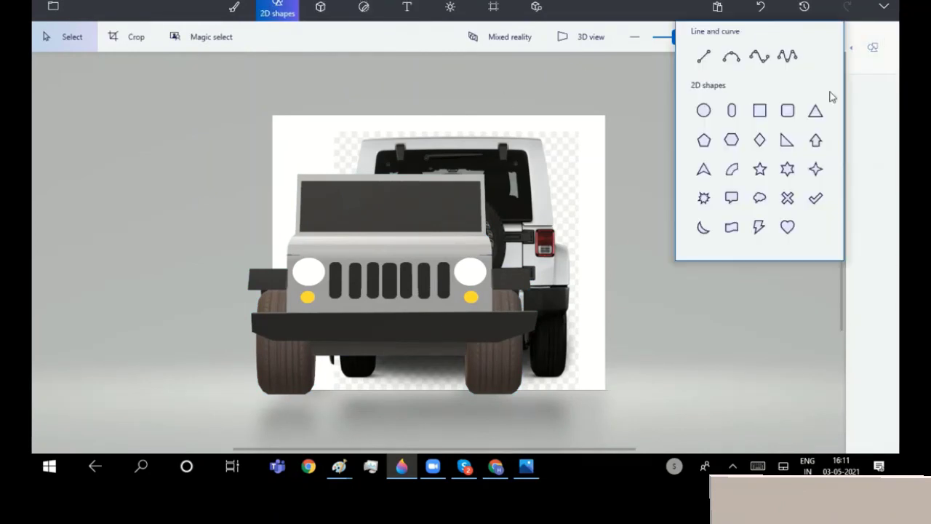
pyautogui.click(788, 110)
pyautogui.moveTo(287, 249)
pyautogui.mouseDown()
pyautogui.moveTo(380, 318)
pyautogui.moveTo(456, 344)
pyautogui.moveTo(486, 336)
pyautogui.mouseUp()
pyautogui.click(873, 100)
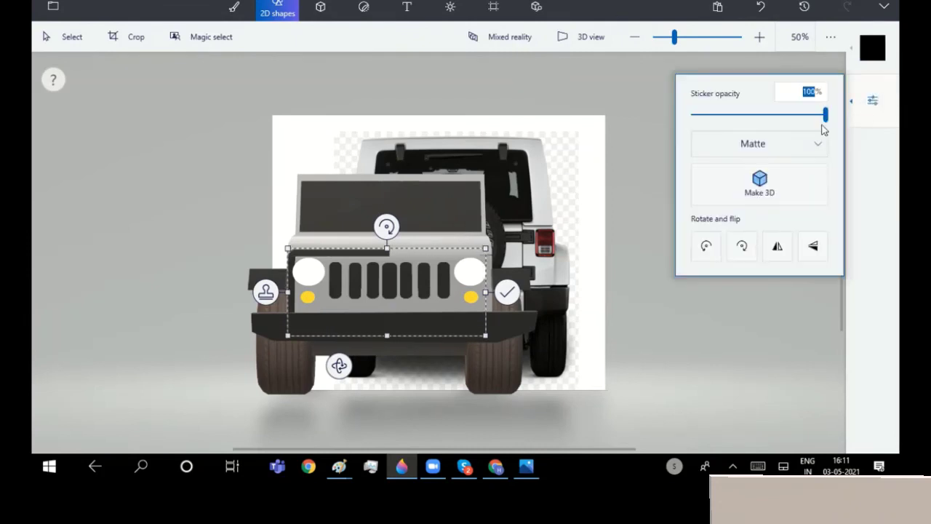
pyautogui.moveTo(825, 114)
pyautogui.mouseDown()
pyautogui.moveTo(781, 114)
pyautogui.moveTo(829, 114)
pyautogui.mouseUp()
# Fine-tune the rectangle's position over the grille and commit it.
pyautogui.click(873, 48)
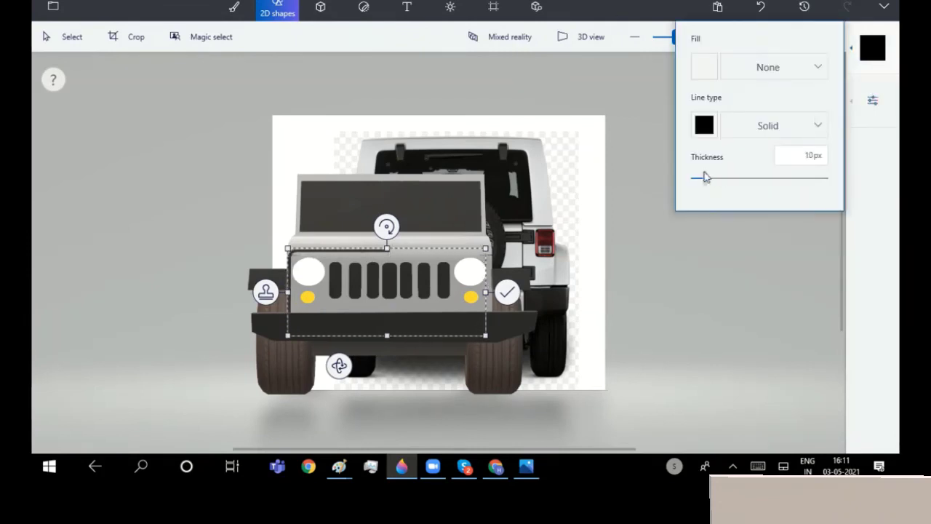
pyautogui.click(372, 306)
pyautogui.moveTo(372, 305)
pyautogui.mouseDown()
pyautogui.moveTo(390, 307)
pyautogui.moveTo(364, 286)
pyautogui.mouseUp()
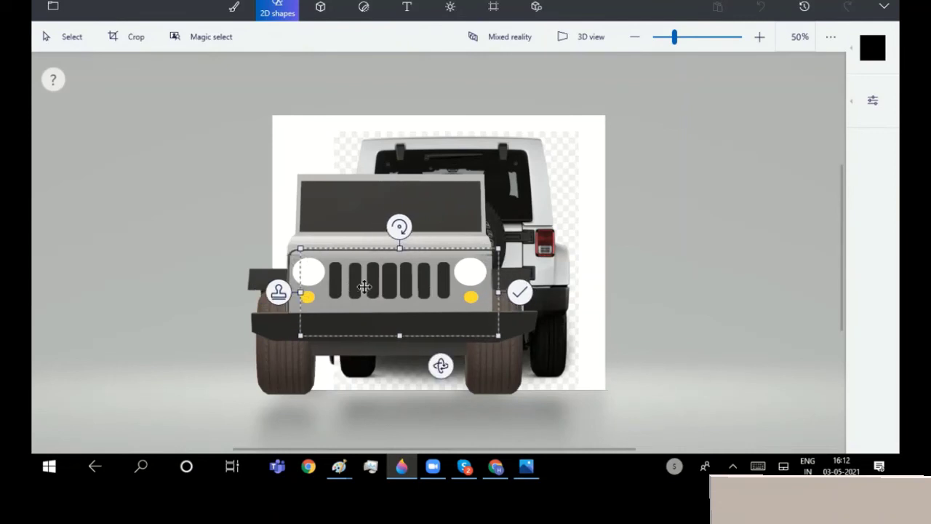
pyautogui.click(873, 100)
pyautogui.moveTo(470, 291); pyautogui.dragTo(464, 284)
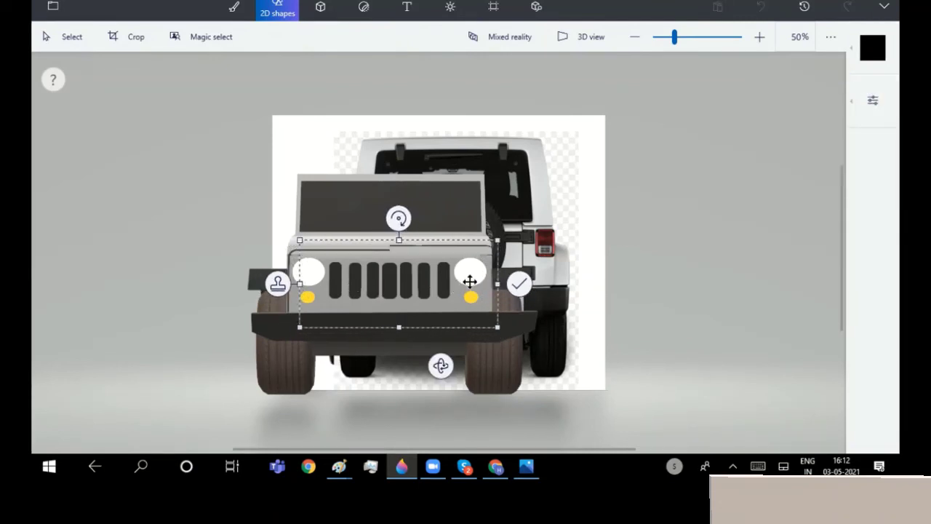
pyautogui.moveTo(461, 288); pyautogui.dragTo(462, 290)
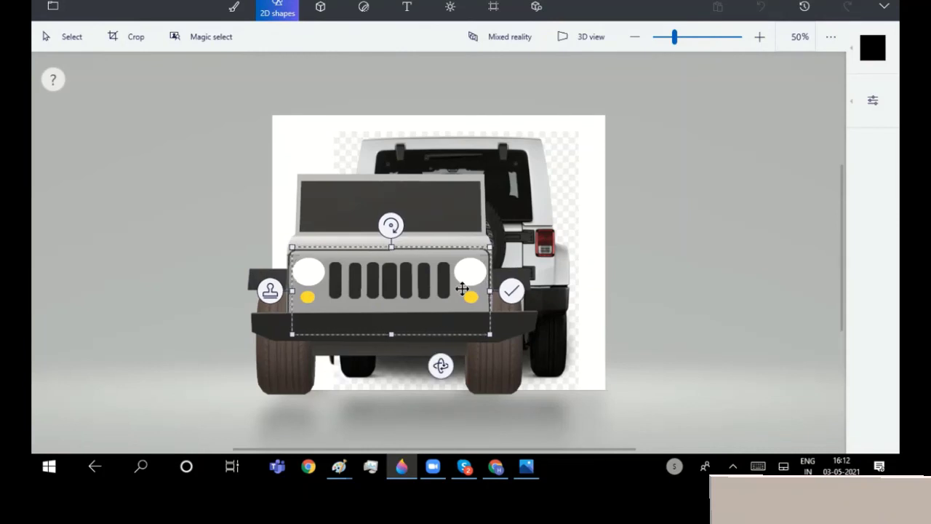
pyautogui.click(64, 36)
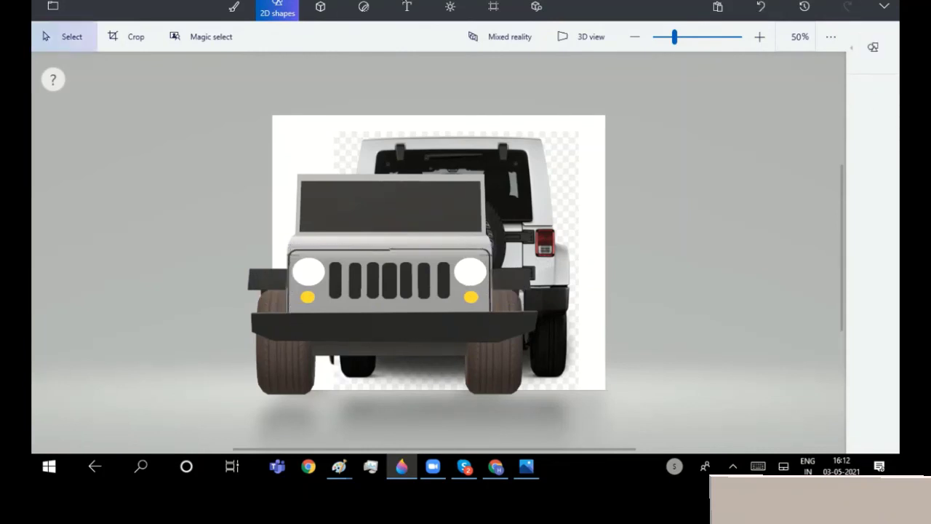
# Insert a small dark 3D cube and rotate it into place beside the windscreen as a mirror.
pyautogui.click(320, 8)
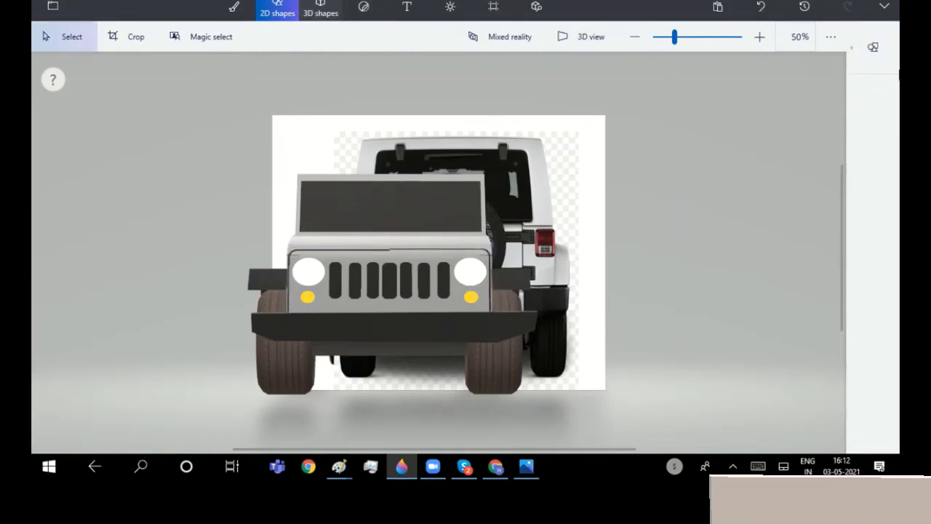
pyautogui.click(887, 53)
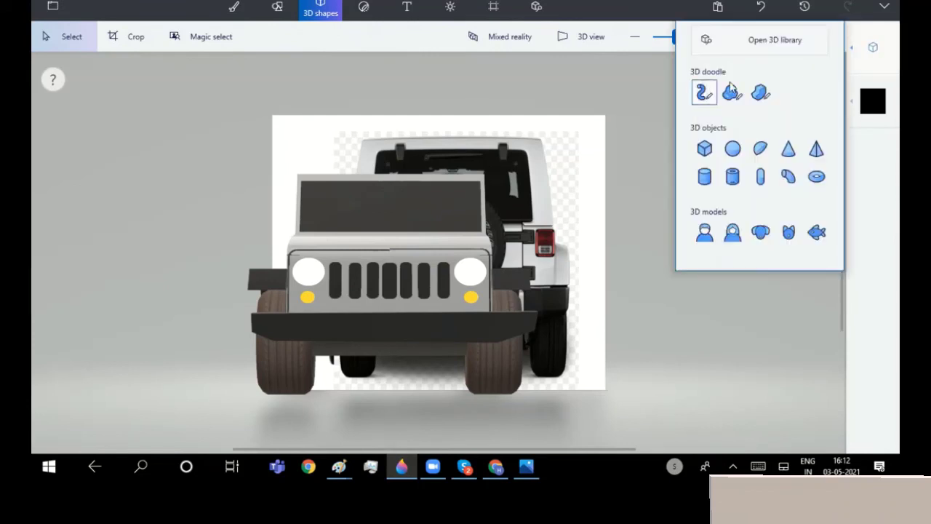
pyautogui.click(711, 159)
pyautogui.moveTo(618, 100); pyautogui.dragTo(664, 134)
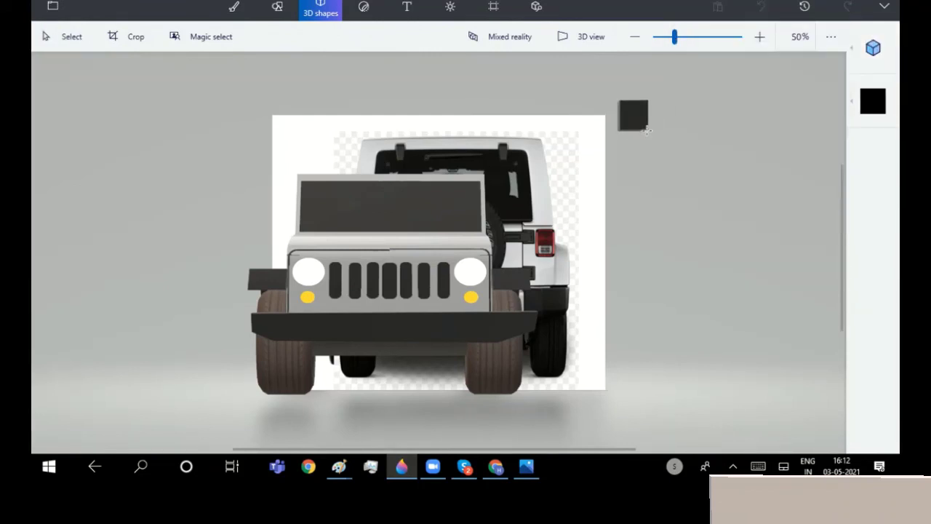
pyautogui.moveTo(632, 166); pyautogui.dragTo(662, 163)
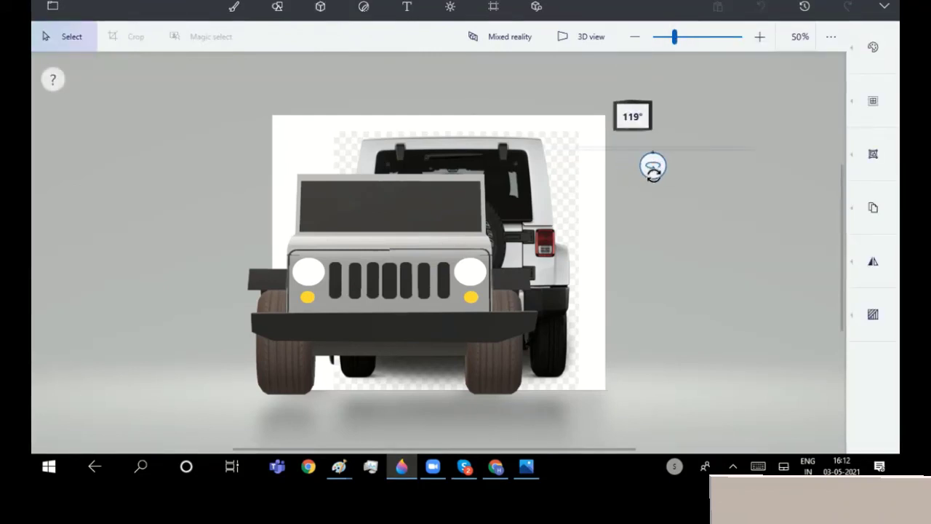
pyautogui.moveTo(681, 115); pyautogui.dragTo(646, 118)
pyautogui.moveTo(621, 167)
pyautogui.mouseDown()
pyautogui.moveTo(601, 172)
pyautogui.moveTo(618, 146)
pyautogui.moveTo(502, 211)
pyautogui.mouseUp()
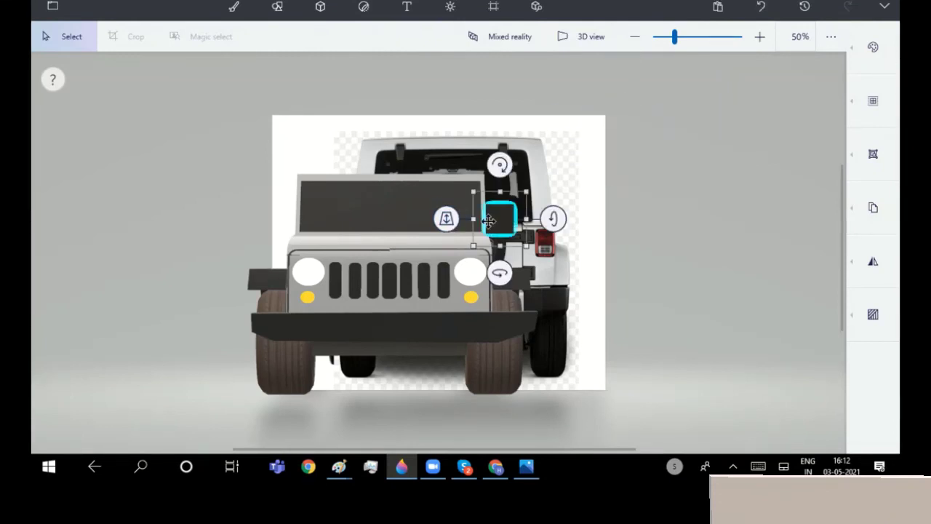
pyautogui.moveTo(443, 216); pyautogui.dragTo(445, 222)
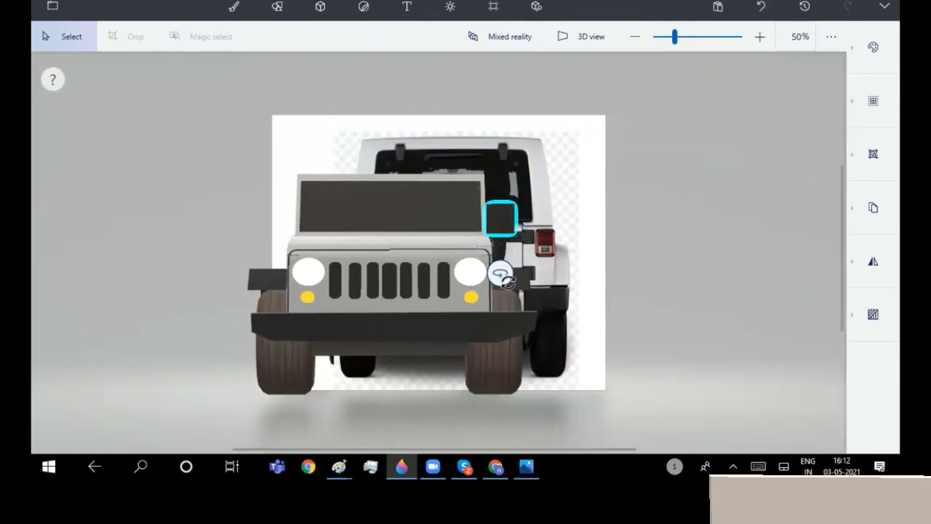
pyautogui.moveTo(501, 271); pyautogui.dragTo(513, 284)
pyautogui.moveTo(446, 218); pyautogui.dragTo(447, 220)
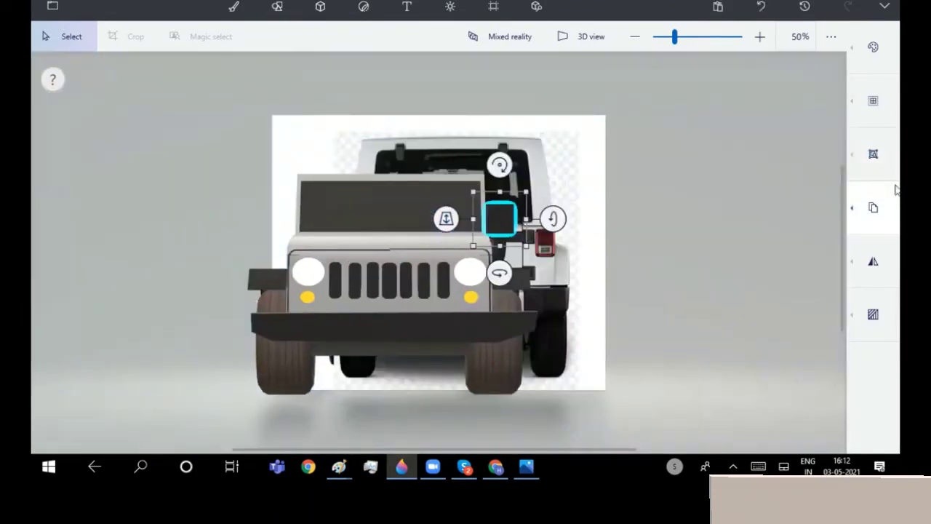
# Copy the cube and set the copy beside the windscreen's left edge as the second mirror.
pyautogui.click(873, 208)
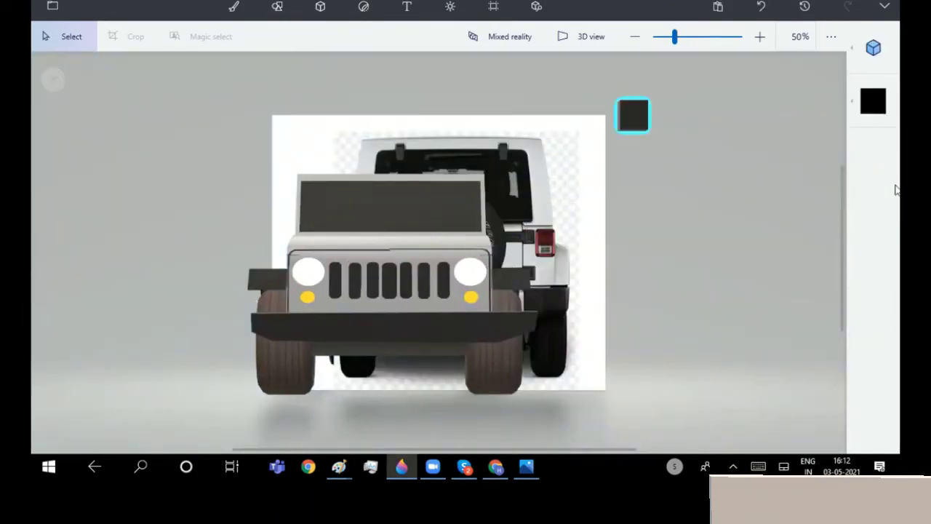
pyautogui.click(637, 117)
pyautogui.moveTo(638, 116); pyautogui.dragTo(279, 223)
pyautogui.moveTo(279, 270); pyautogui.dragTo(273, 270)
pyautogui.moveTo(281, 222); pyautogui.dragTo(235, 221)
pyautogui.click(284, 227)
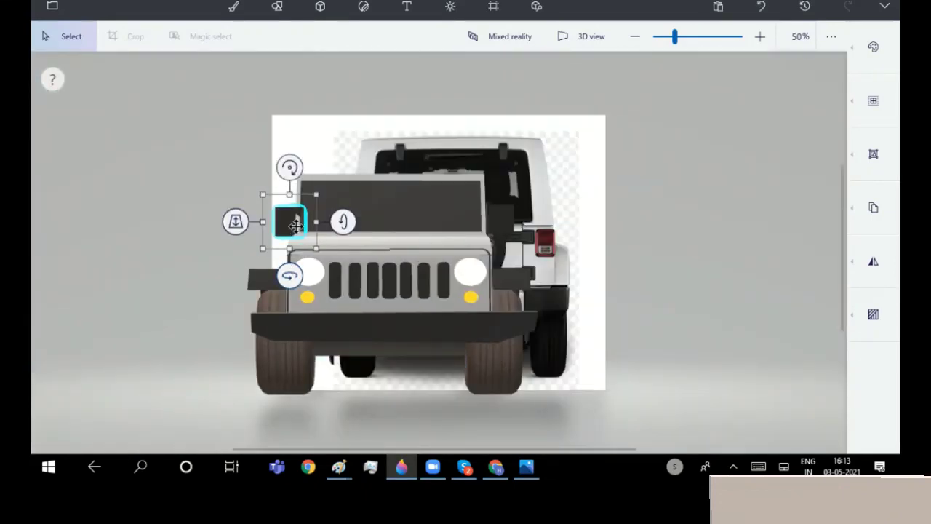
pyautogui.moveTo(295, 225); pyautogui.dragTo(282, 225)
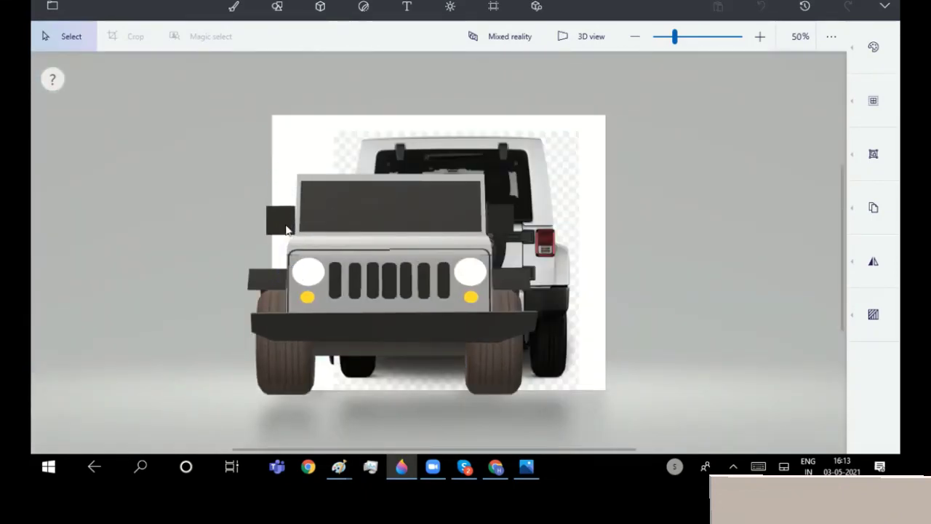
pyautogui.click(565, 190)
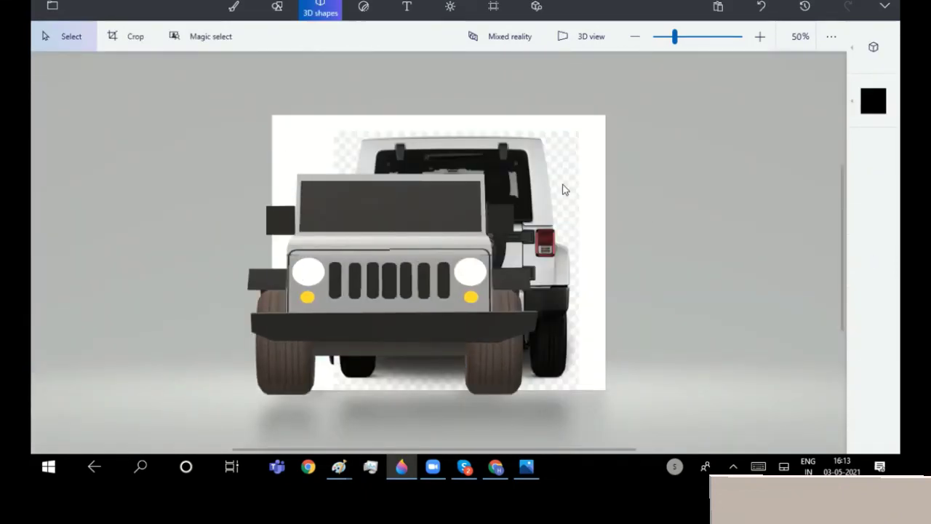
# Turn off Show canvas and move the front-facing jeep to the centre.
pyautogui.click(494, 13)
pyautogui.click(705, 49)
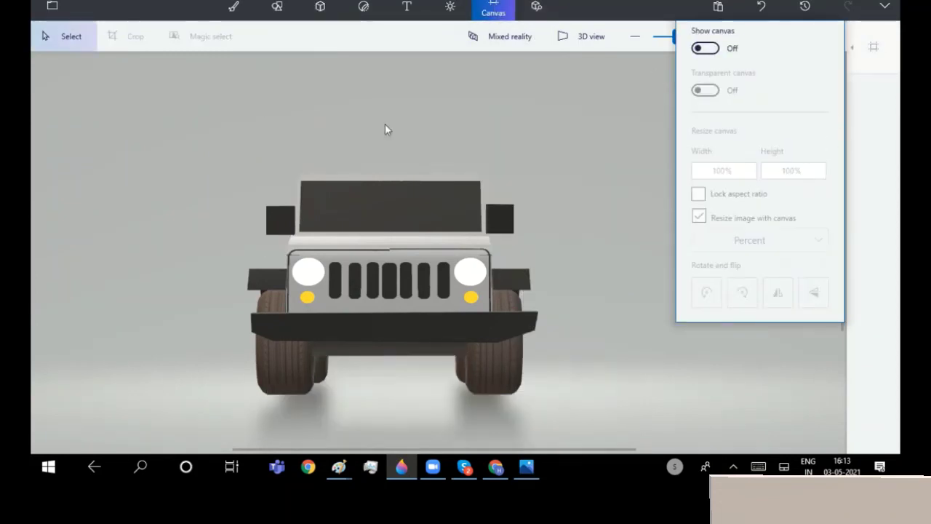
pyautogui.moveTo(129, 119); pyautogui.dragTo(680, 422)
pyautogui.moveTo(449, 338)
pyautogui.mouseDown()
pyautogui.moveTo(498, 320)
pyautogui.moveTo(475, 357)
pyautogui.mouseUp()
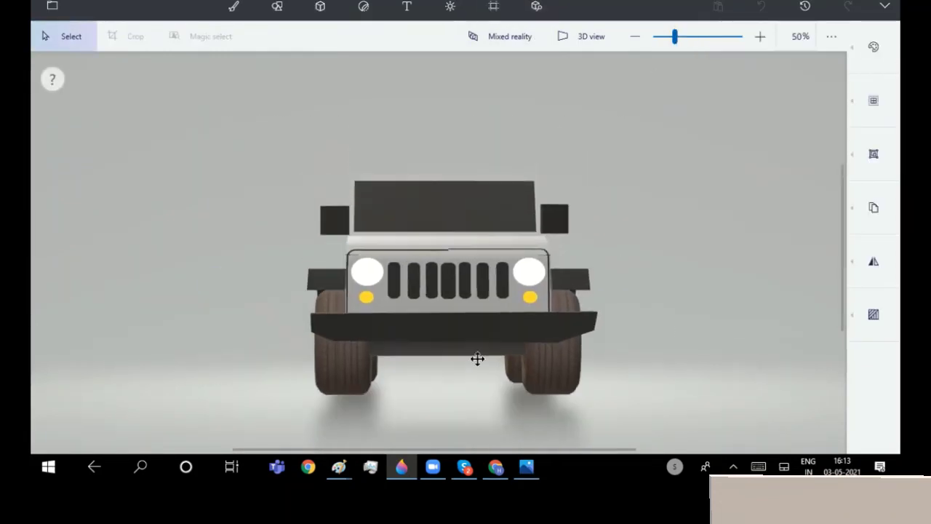
pyautogui.moveTo(453, 430)
pyautogui.mouseDown()
pyautogui.moveTo(738, 443)
pyautogui.moveTo(453, 430)
pyautogui.mouseUp()
pyautogui.click(494, 8)
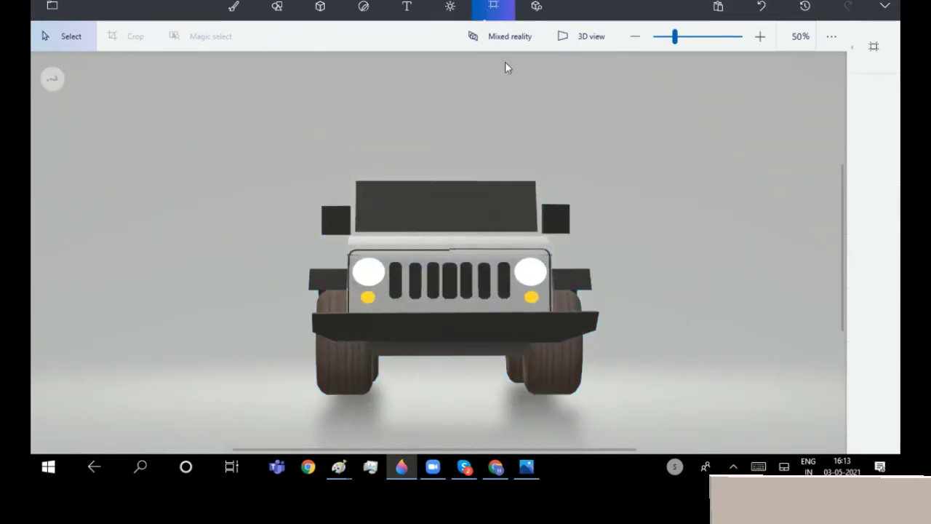
# Start a 3D text box on the grille with bold Segoe UI font.
pyautogui.click(398, 16)
pyautogui.click(411, 249)
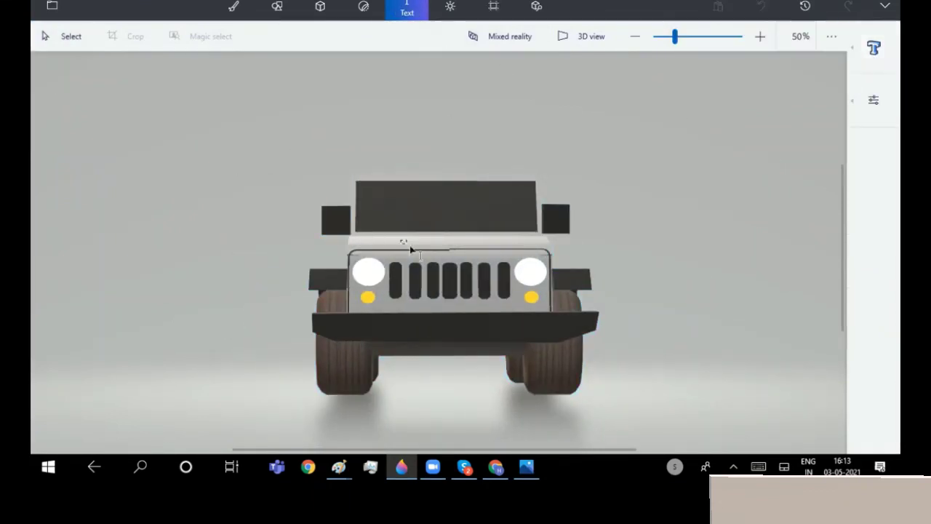
pyautogui.scroll(2, 721, 198)
pyautogui.click(717, 189)
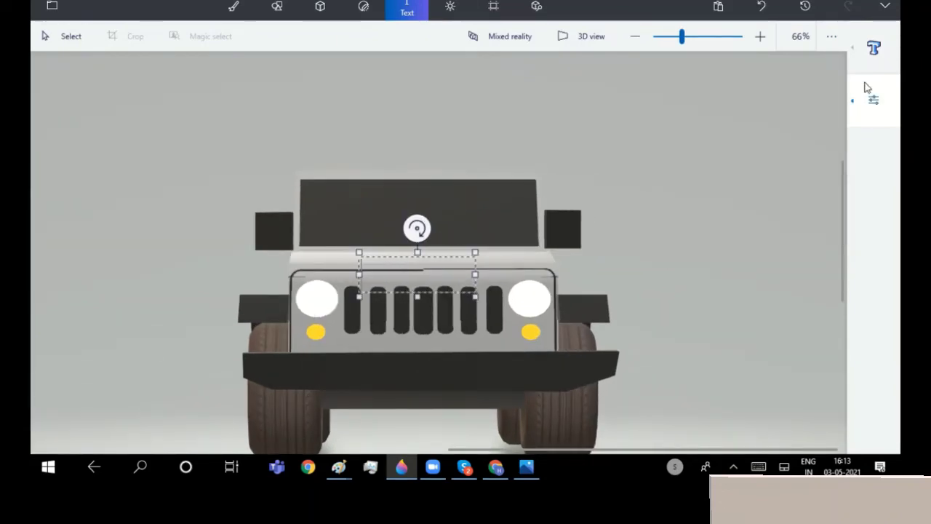
pyautogui.click(728, 103)
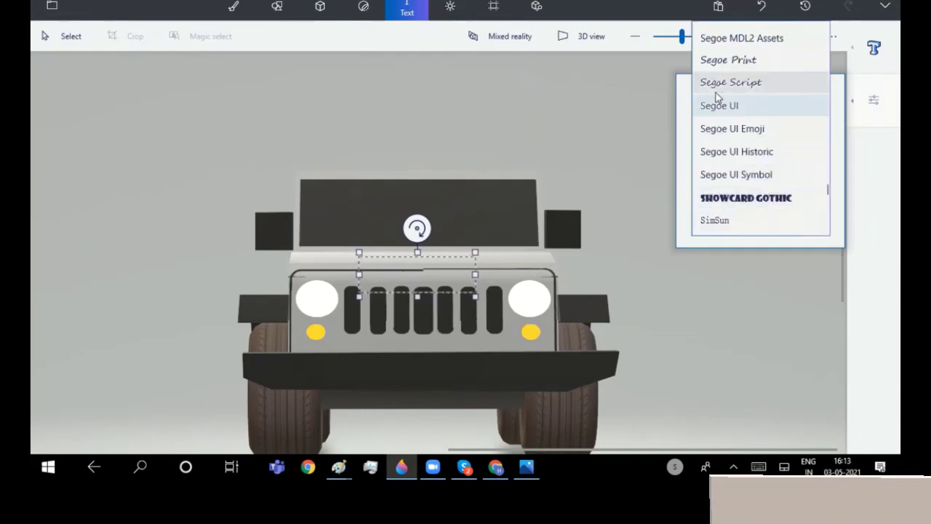
pyautogui.click(731, 286)
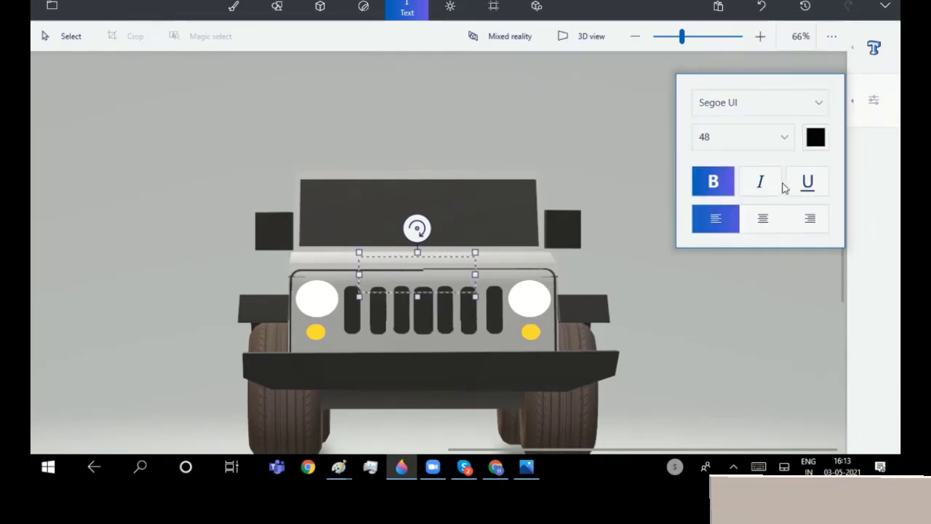
# Enter 'Jeep' as the text and move it just above the jeep.
pyautogui.write('Jeep')
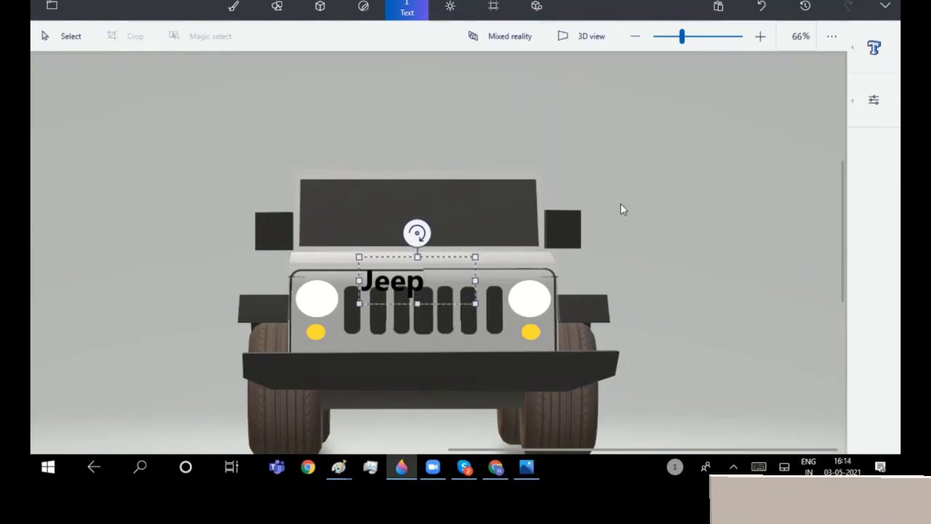
pyautogui.click(587, 141)
pyautogui.click(395, 266)
pyautogui.moveTo(395, 267); pyautogui.dragTo(493, 140)
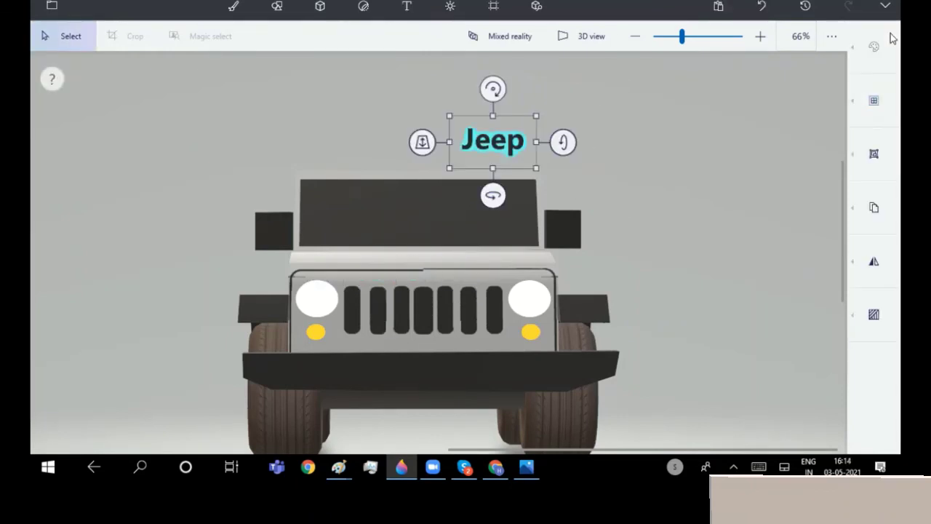
# Colour the Jeep text dark grey, shrink it onto the grille, and rotate it forward.
pyautogui.click(874, 47)
pyautogui.click(743, 122)
pyautogui.moveTo(542, 116)
pyautogui.mouseDown()
pyautogui.moveTo(494, 138)
pyautogui.moveTo(412, 279)
pyautogui.moveTo(366, 297)
pyautogui.mouseUp()
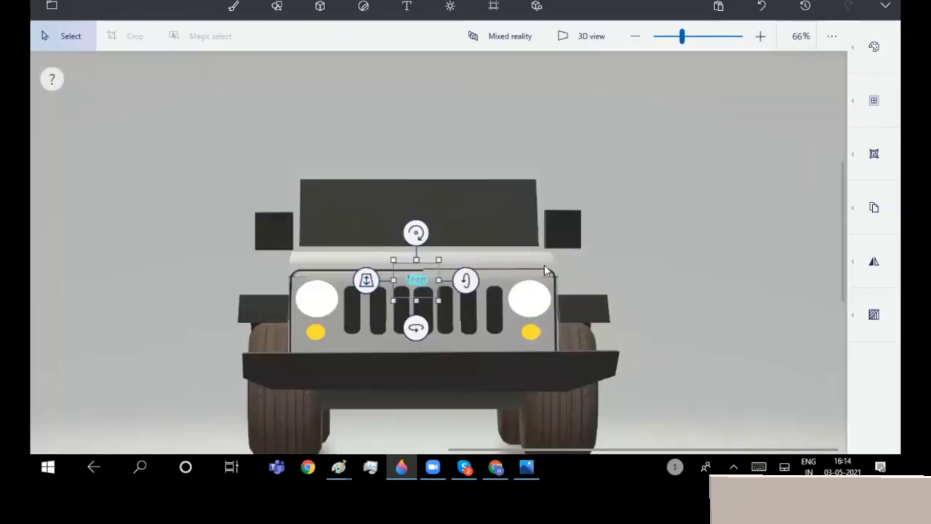
pyautogui.click(875, 46)
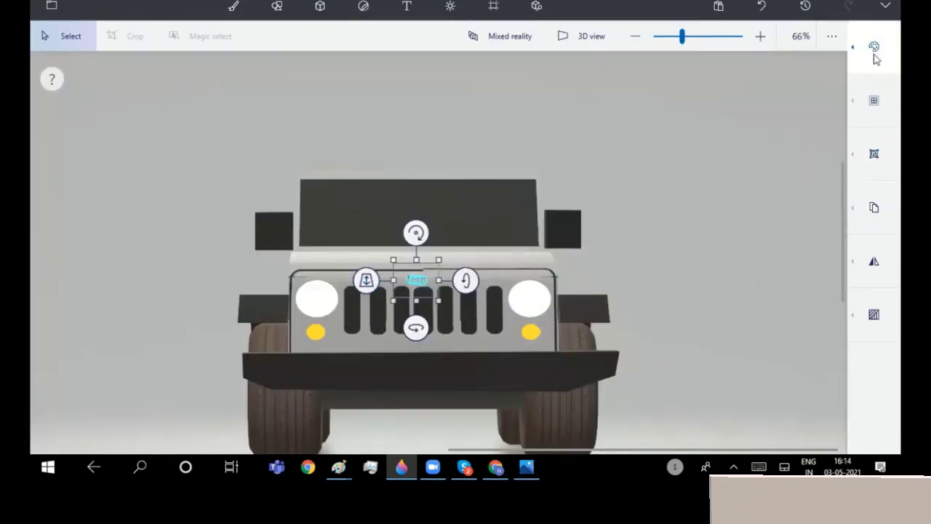
pyautogui.click(777, 135)
pyautogui.click(465, 281)
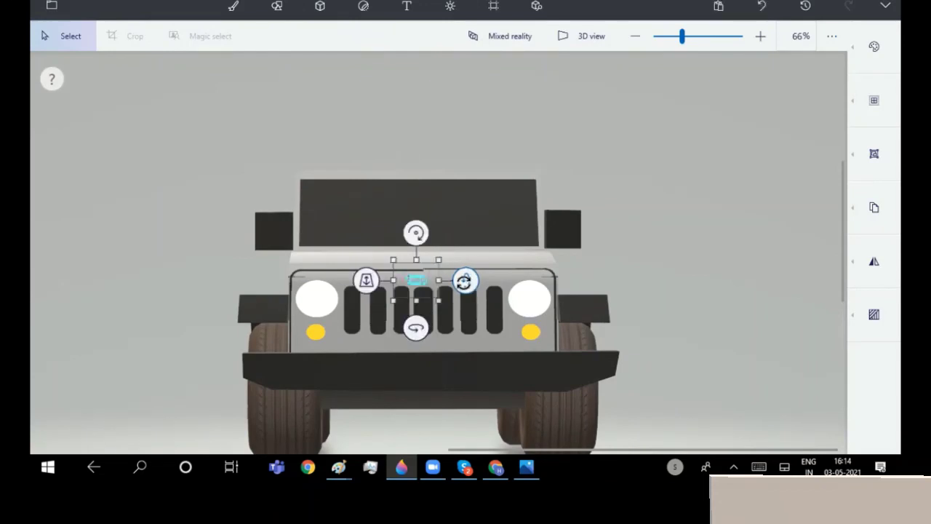
pyautogui.moveTo(465, 279); pyautogui.dragTo(477, 289)
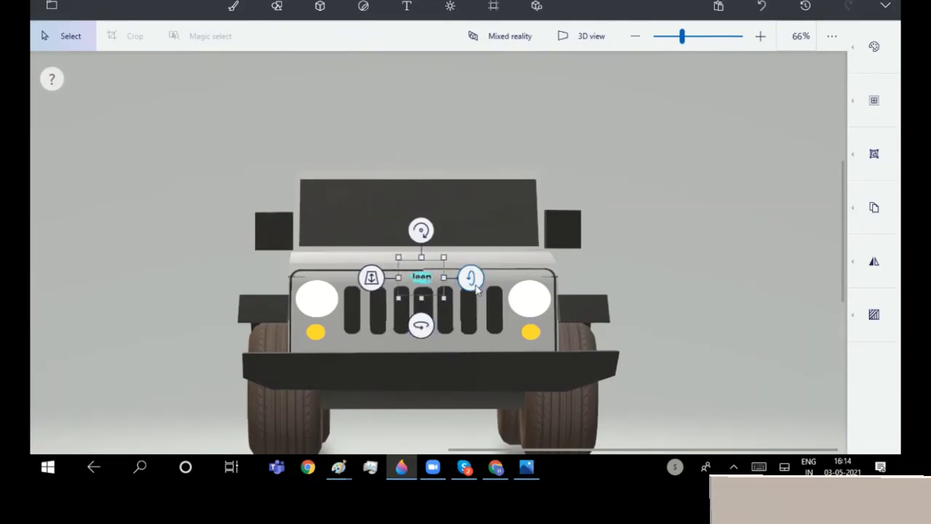
pyautogui.moveTo(423, 278); pyautogui.dragTo(420, 277)
# Check the selection of the Jeep text against the nearby jeep parts.
pyautogui.click(419, 276)
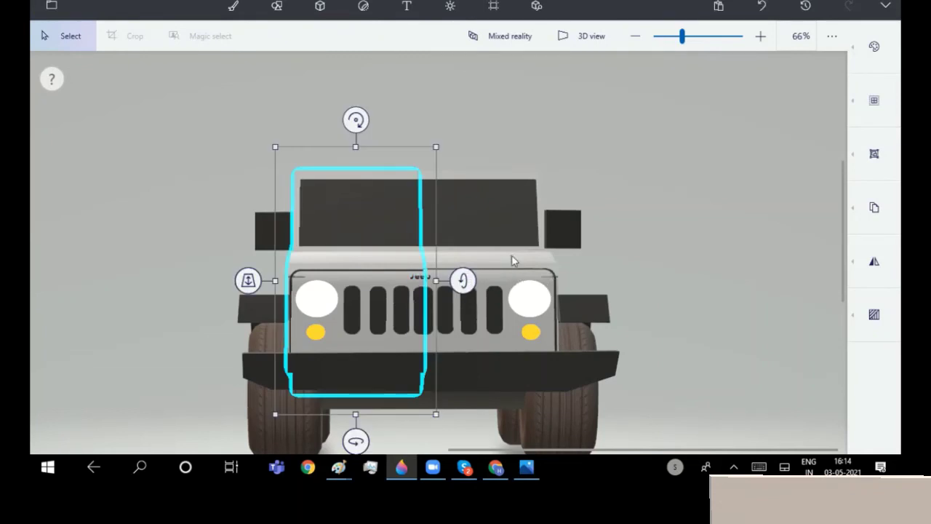
pyautogui.hotkey('ctrl', 't')
pyautogui.click(427, 283)
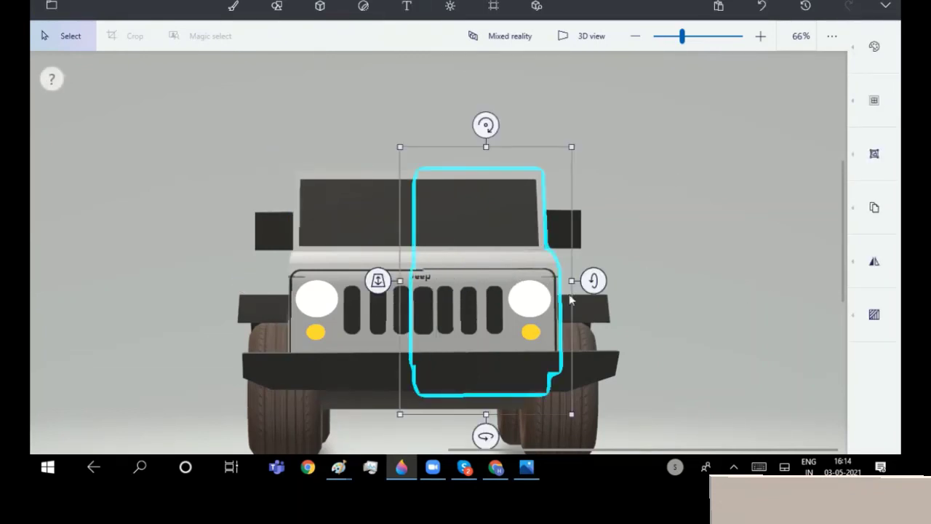
pyautogui.click(428, 285)
pyautogui.click(427, 285)
pyautogui.click(484, 211)
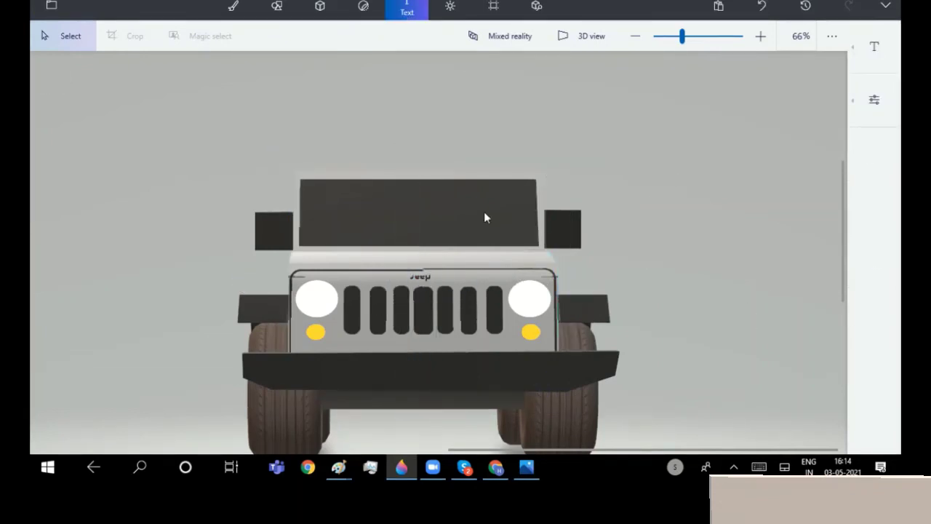
pyautogui.keyDown('ctrl'); pyautogui.scroll(3, 744, 123); pyautogui.keyUp('ctrl')
pyautogui.click(290, 349)
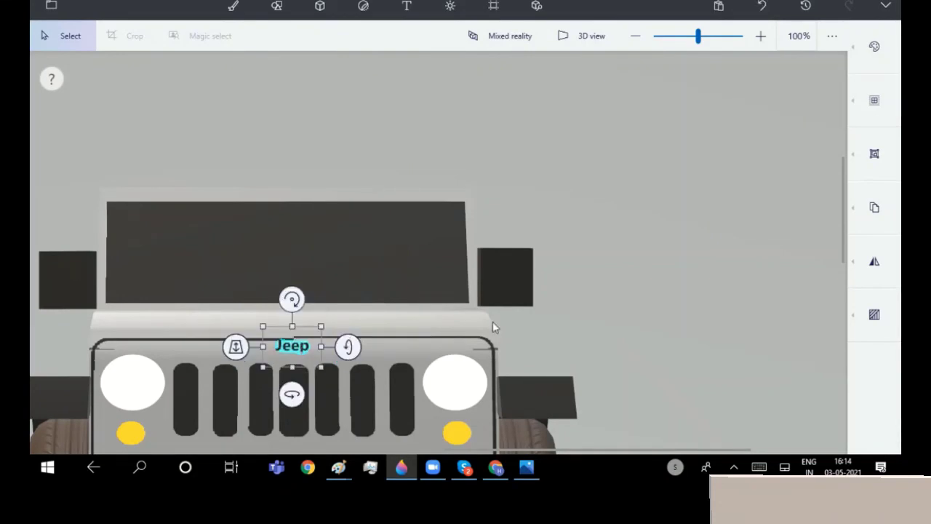
# Select the right mirror cube, then widen the canvas toward the right.
pyautogui.click(515, 297)
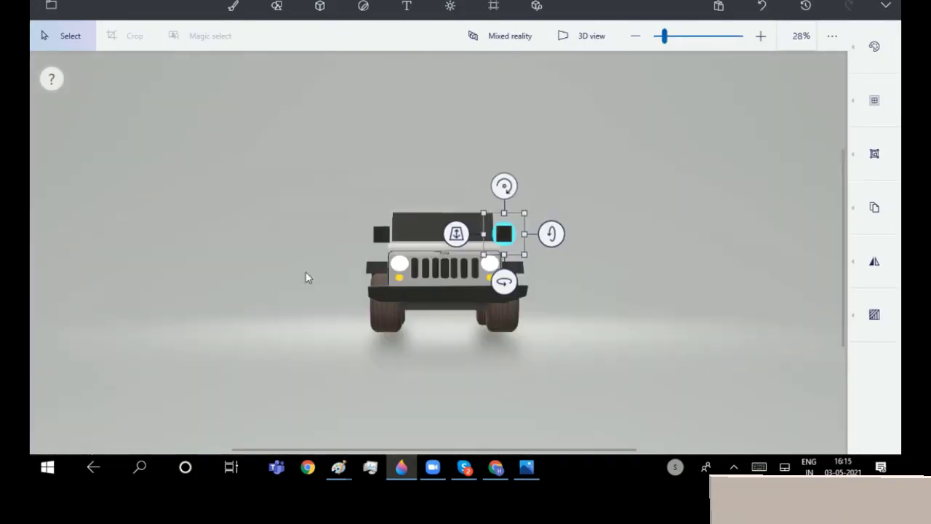
pyautogui.click(500, 17)
pyautogui.moveTo(607, 436); pyautogui.dragTo(757, 436)
# Turn the whole jeep to a three-quarter angle showing the badged grille and side.
pyautogui.click(470, 308)
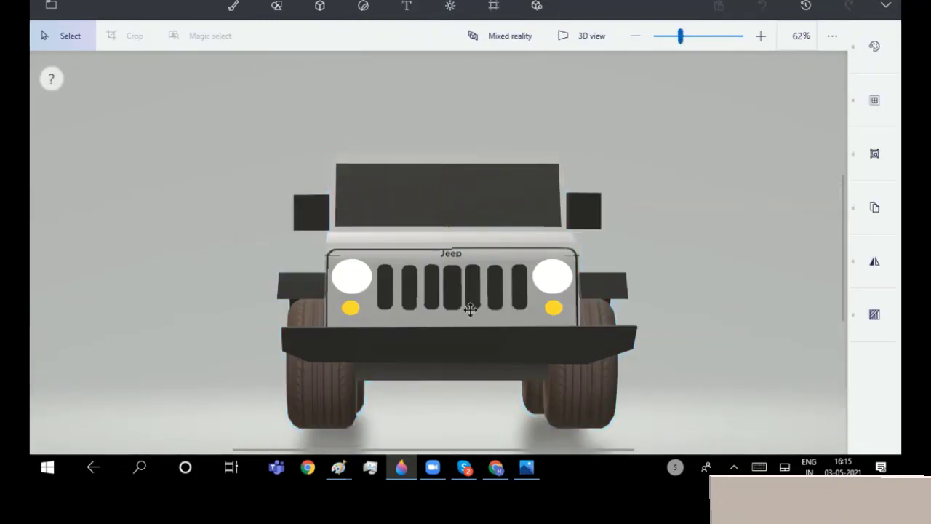
pyautogui.click(471, 308)
pyautogui.moveTo(447, 406)
pyautogui.mouseDown()
pyautogui.moveTo(586, 449)
pyautogui.moveTo(342, 432)
pyautogui.mouseUp()
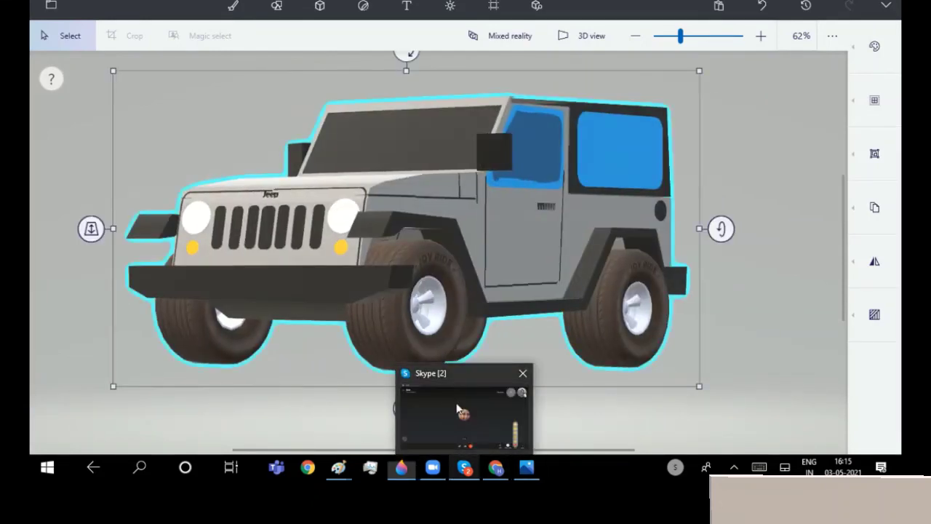